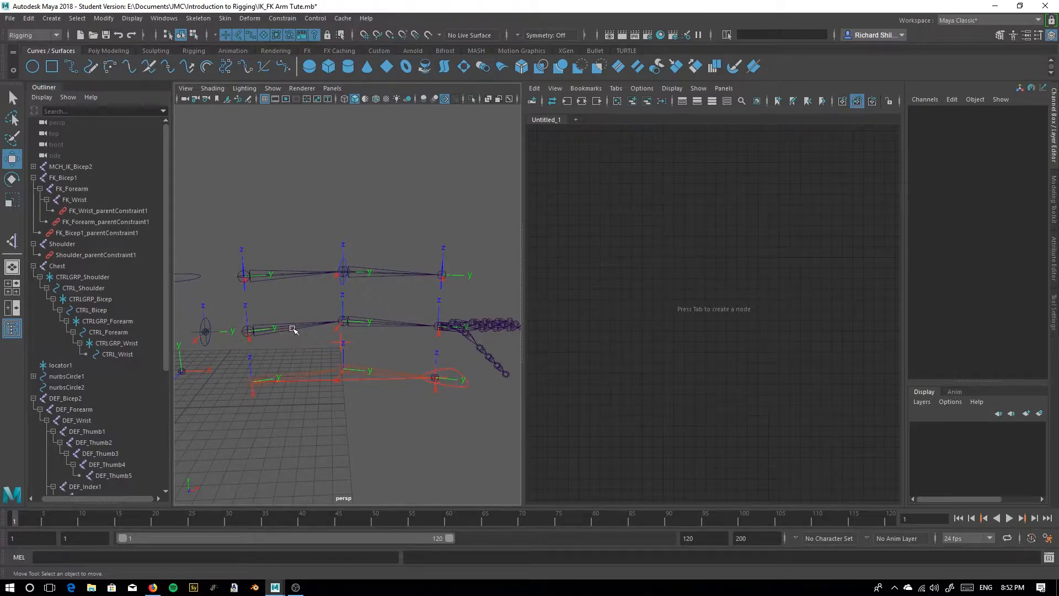
# Add the DEF_Bicep2, DEF_Forearm and DEF_Wrist joints to the node graph
pyautogui.click(293, 329)
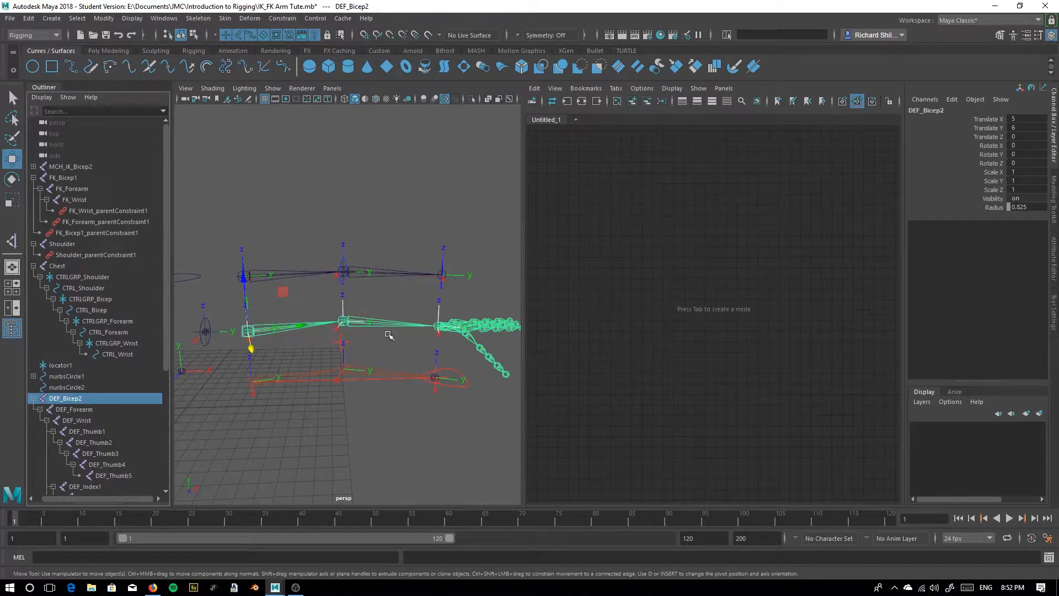
pyautogui.click(297, 348)
pyautogui.click(253, 329)
pyautogui.click(381, 325)
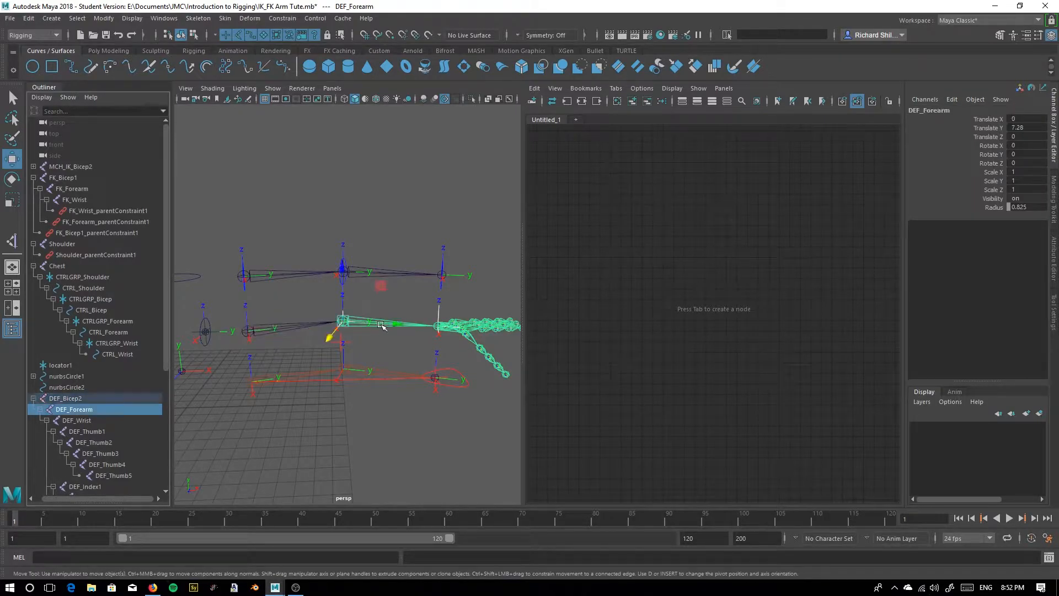
pyautogui.press('Up')
pyautogui.keyDown('shift'); pyautogui.click(72, 420); pyautogui.keyUp('shift')
pyautogui.moveTo(71, 421); pyautogui.dragTo(693, 267, button='middle')
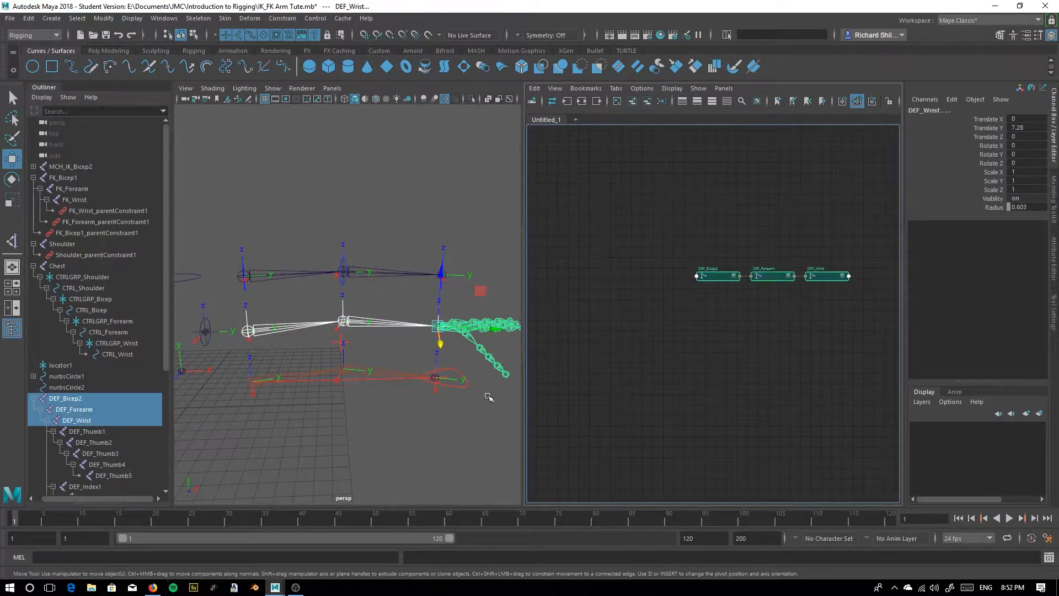
# Add the MCH_IK_Bicep2, MCH_IK_Forearm and MCH_IK_Wrist joints to the node graph
pyautogui.click(287, 376)
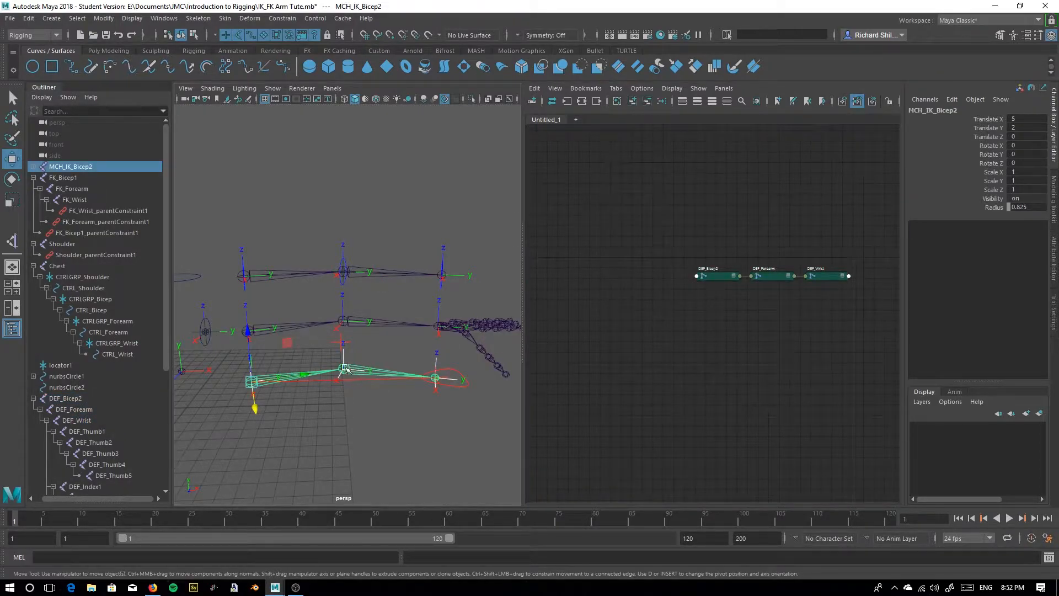
pyautogui.click(437, 377)
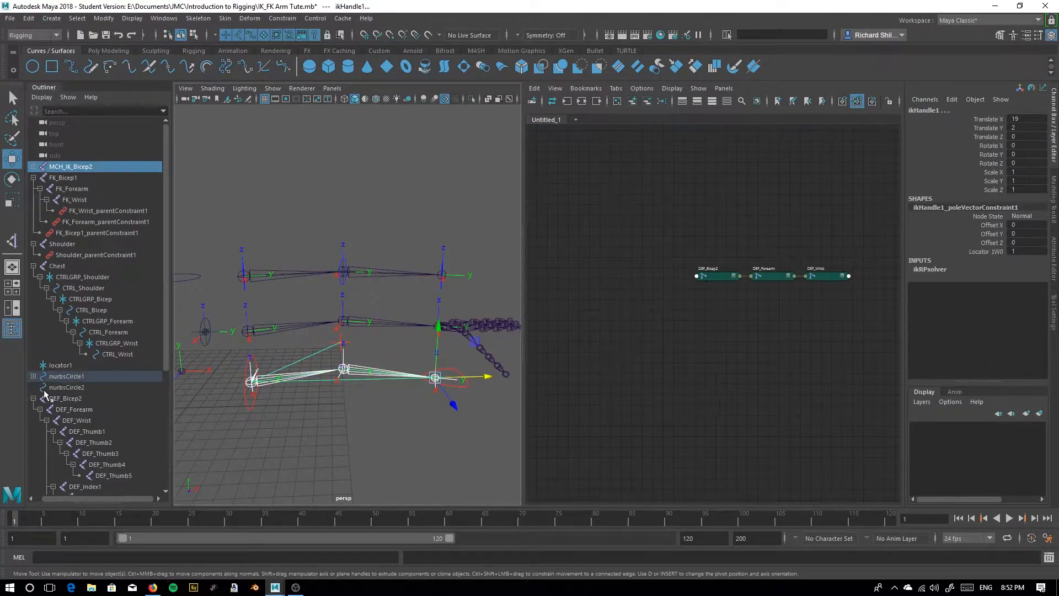
pyautogui.click(33, 166)
pyautogui.click(40, 178)
pyautogui.click(54, 166)
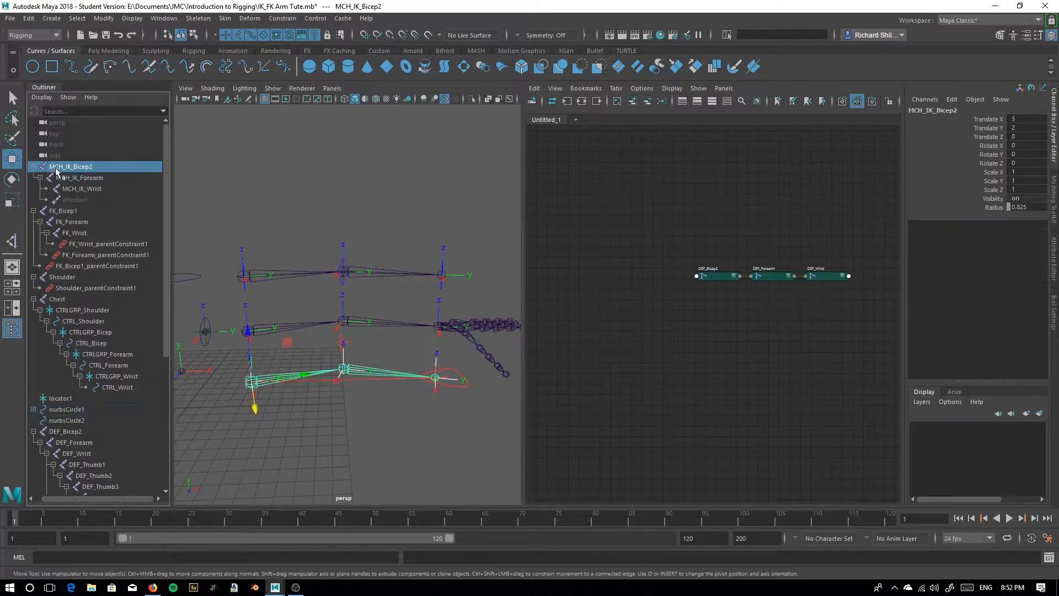
pyautogui.keyDown('shift'); pyautogui.click(80, 189); pyautogui.keyUp('shift')
pyautogui.moveTo(75, 188); pyautogui.dragTo(747, 345, button='middle')
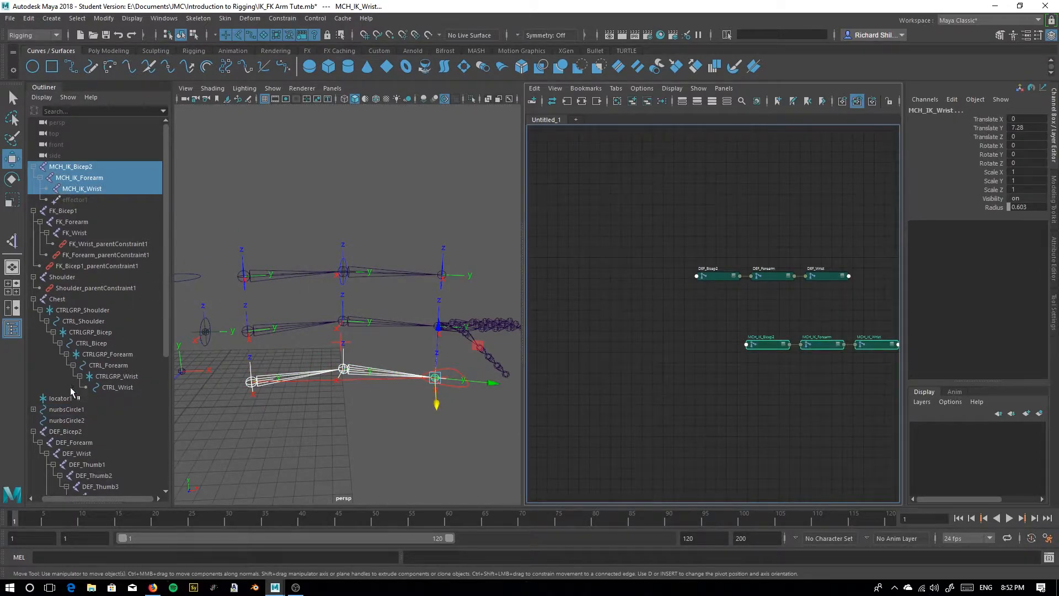
# Add the FK_Bicep1, FK_Forearm and FK_Wrist joints to the node graph
pyautogui.scroll(-6, 71, 386)
pyautogui.scroll(6, 85, 429)
pyautogui.moveTo(66, 214); pyautogui.dragTo(75, 233)
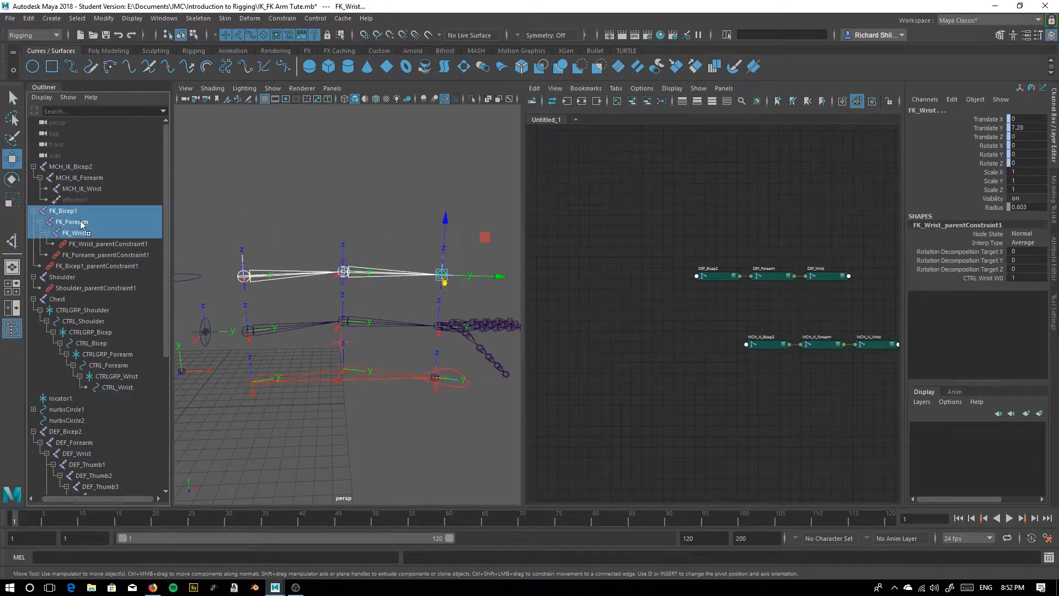
pyautogui.moveTo(740, 221); pyautogui.dragTo(706, 176, button='middle')
# Arrange the FK nodes in a row above the DEF nodes and the MCH_IK nodes in a row below them
pyautogui.keyDown('alt'); pyautogui.moveTo(722, 239); pyautogui.dragTo(666, 259, button='middle'); pyautogui.keyUp('alt')
pyautogui.moveTo(639, 345); pyautogui.dragTo(821, 390)
pyautogui.moveTo(713, 373); pyautogui.dragTo(655, 392)
pyautogui.moveTo(607, 157); pyautogui.dragTo(827, 226)
pyautogui.moveTo(659, 201); pyautogui.dragTo(629, 207)
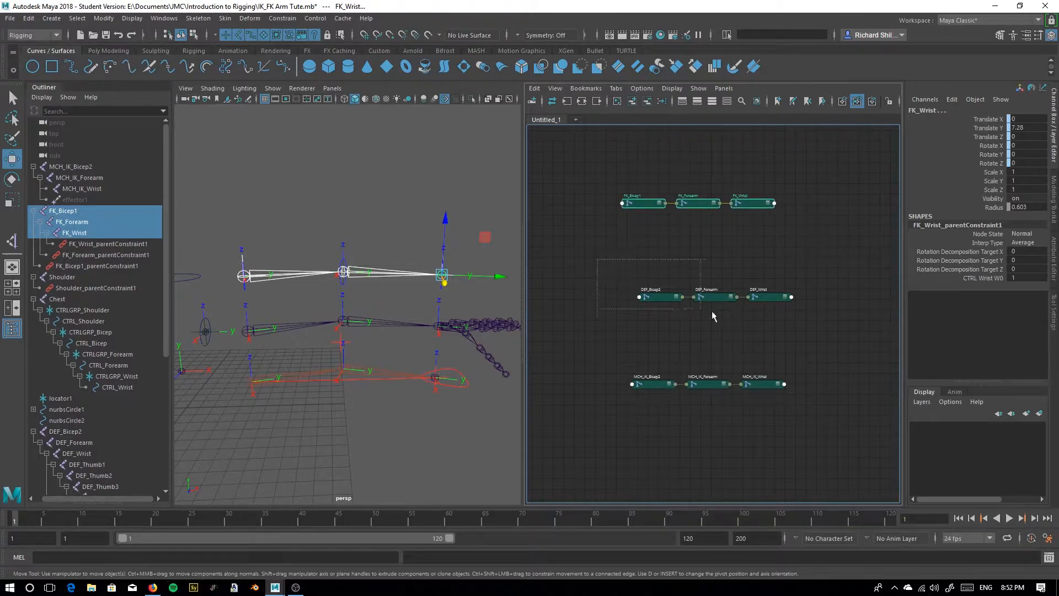
# Move the three DEF nodes to the right of the FK and MCH_IK rows, at a height between them
pyautogui.moveTo(693, 312); pyautogui.dragTo(717, 319)
pyautogui.moveTo(663, 296); pyautogui.dragTo(799, 303)
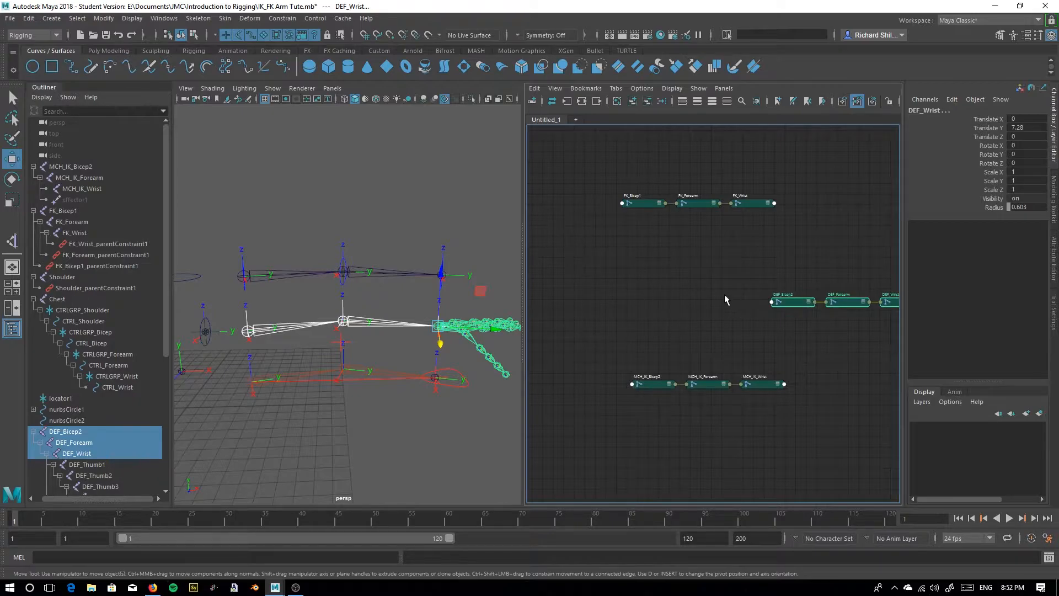
pyautogui.moveTo(730, 299); pyautogui.dragTo(701, 282, button='middle')
pyautogui.moveTo(752, 284); pyautogui.dragTo(805, 271)
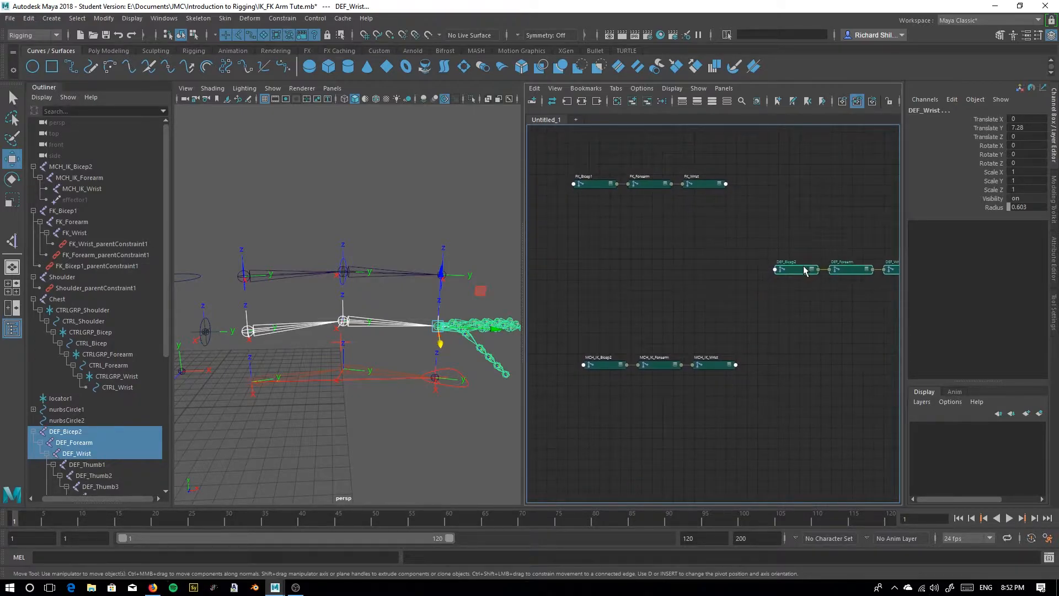
pyautogui.scroll(-2, 733, 317)
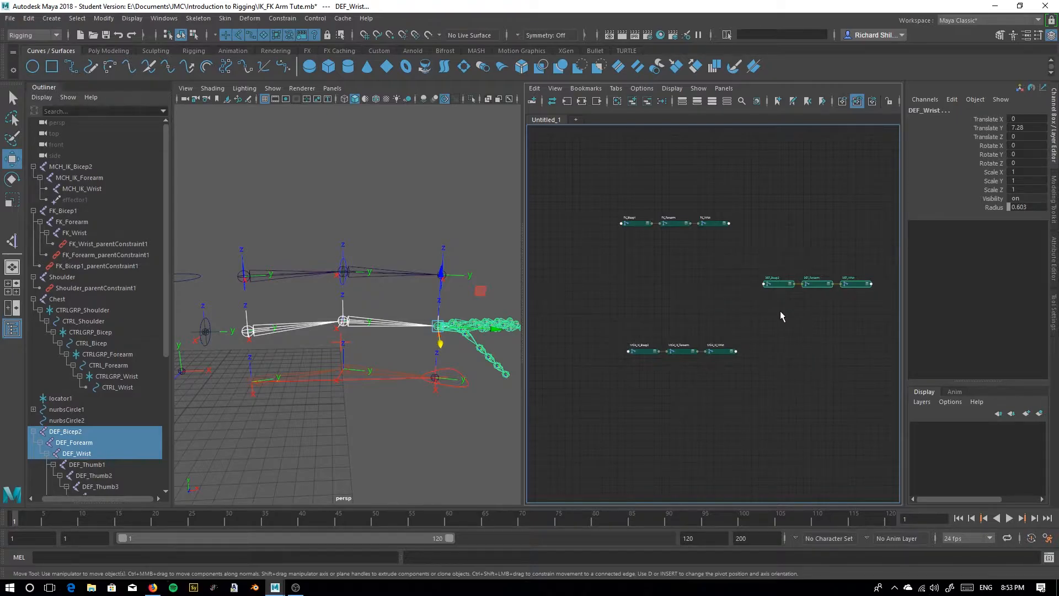
pyautogui.moveTo(590, 188); pyautogui.dragTo(868, 385)
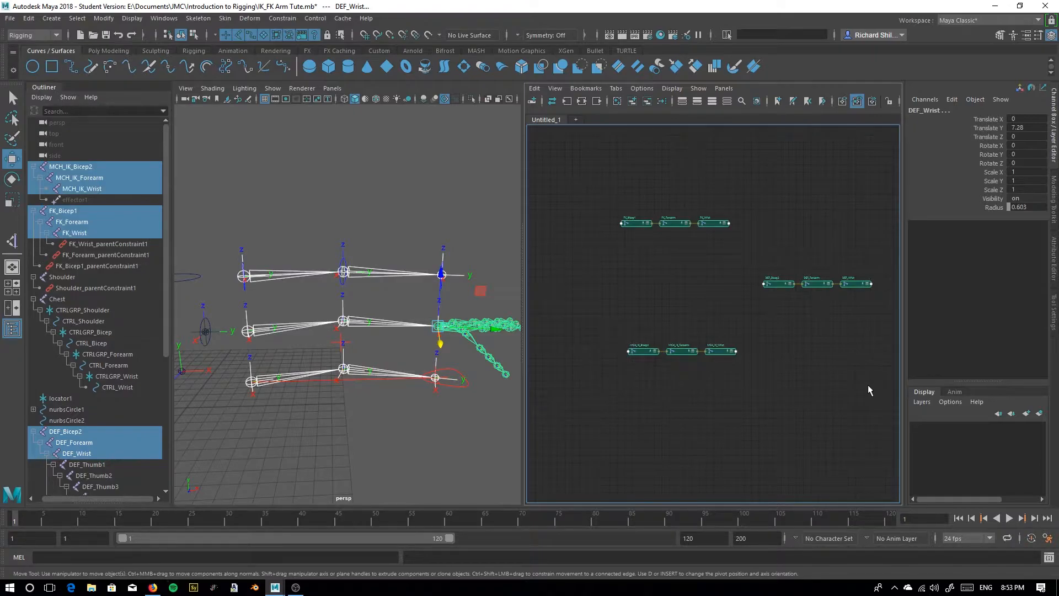
pyautogui.click(615, 287)
pyautogui.scroll(4, 655, 303)
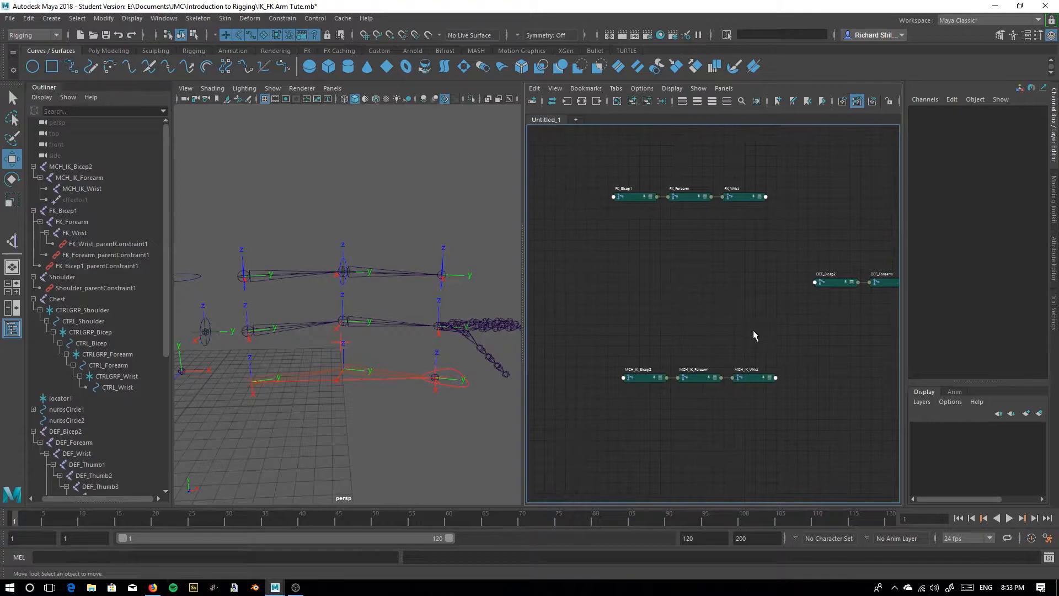
pyautogui.scroll(-3, 749, 331)
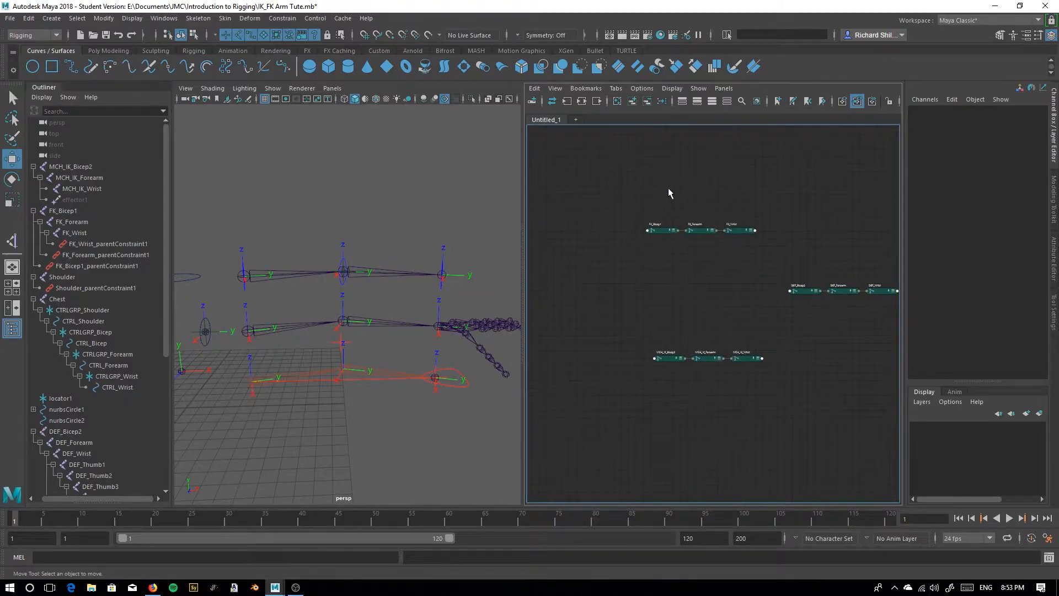
pyautogui.keyDown('alt'); pyautogui.moveTo(779, 326); pyautogui.dragTo(748, 331, button='middle'); pyautogui.keyUp('alt')
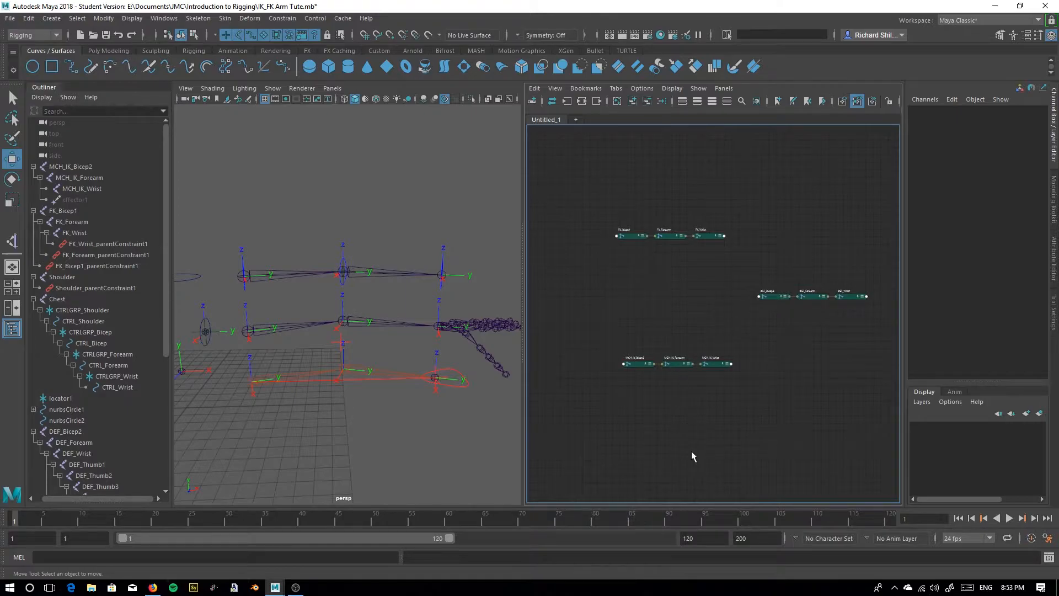
pyautogui.scroll(2, 616, 317)
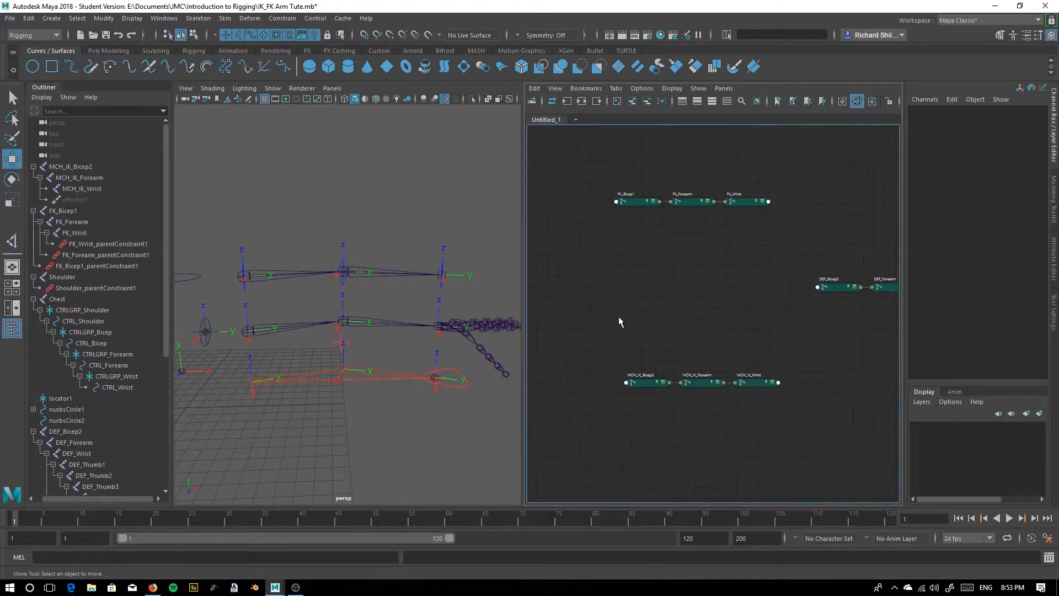
pyautogui.keyDown('alt'); pyautogui.moveTo(707, 355); pyautogui.dragTo(662, 367, button='middle'); pyautogui.keyUp('alt')
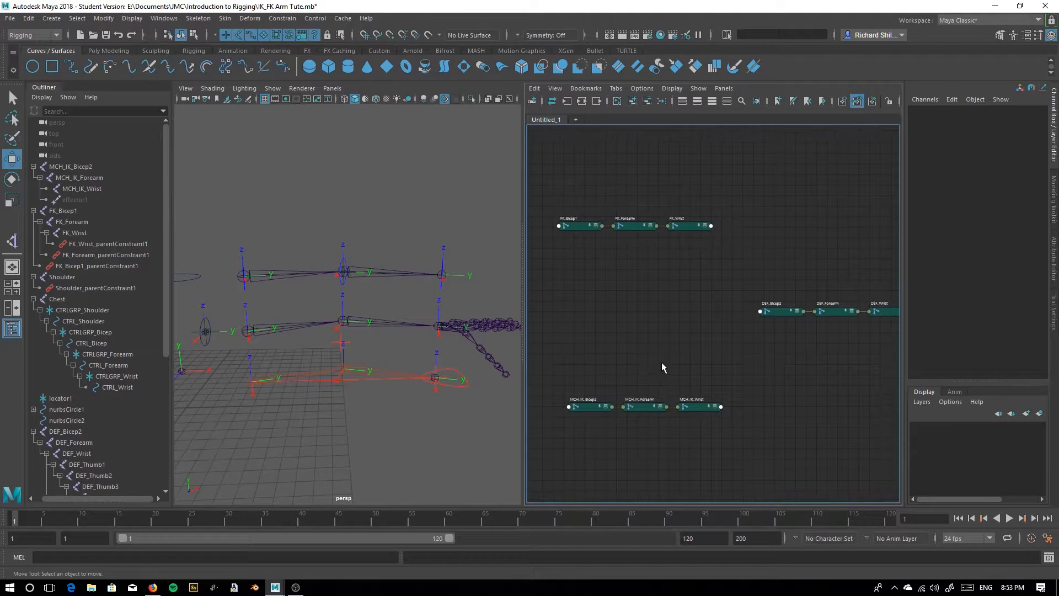
pyautogui.keyDown('alt'); pyautogui.moveTo(646, 312); pyautogui.dragTo(698, 327, button='middle'); pyautogui.keyUp('alt')
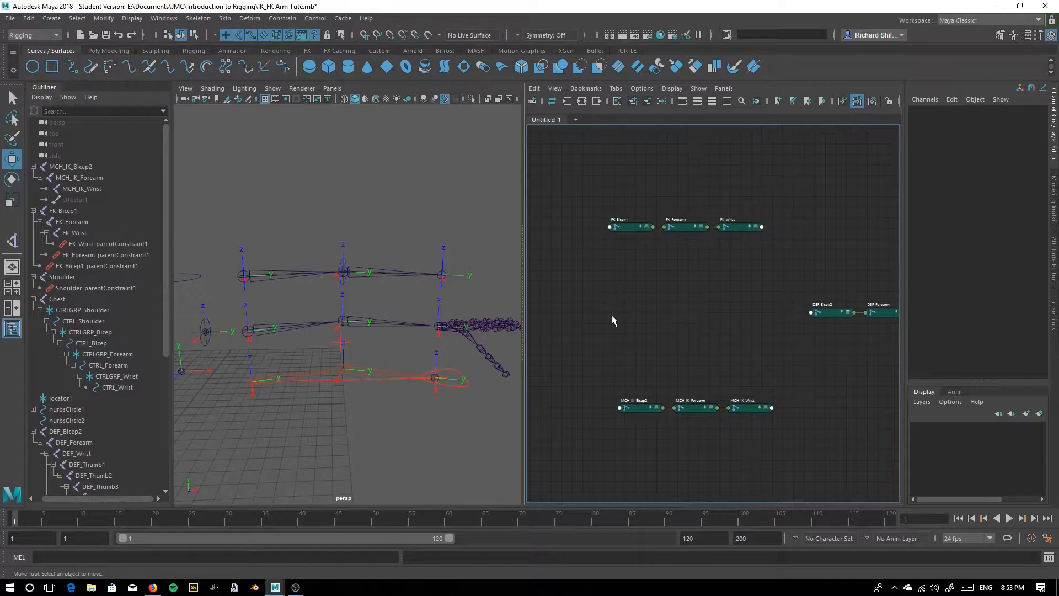
# Create a blendColors node in the space between the FK and MCH_IK rows
pyautogui.press('Tab')
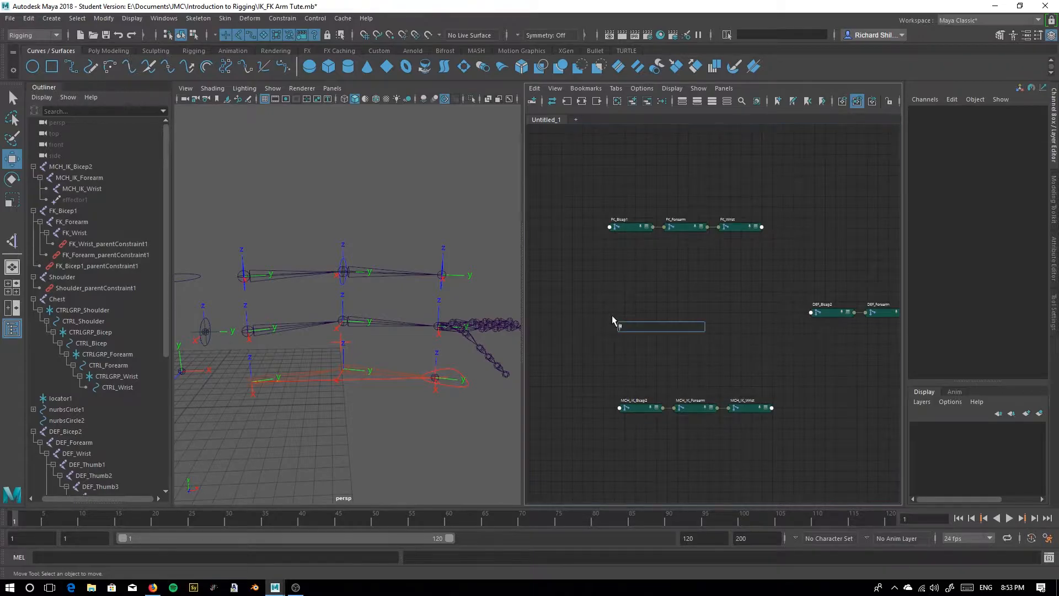
pyautogui.write('colo')
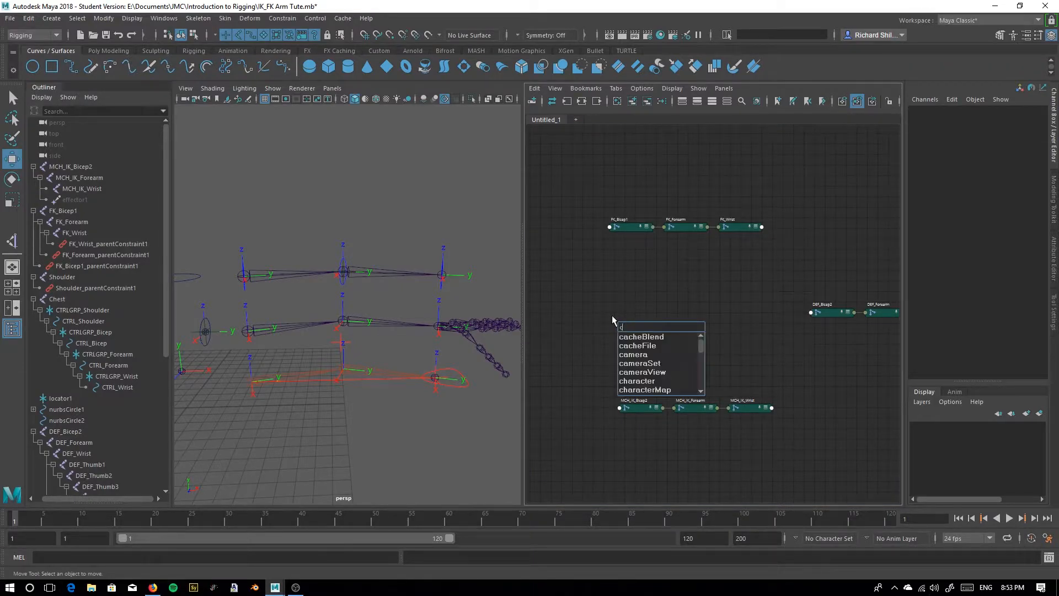
pyautogui.press('BackSpace')
pyautogui.press('BackSpace')
pyautogui.press('BackSpace')
pyautogui.press('BackSpace')
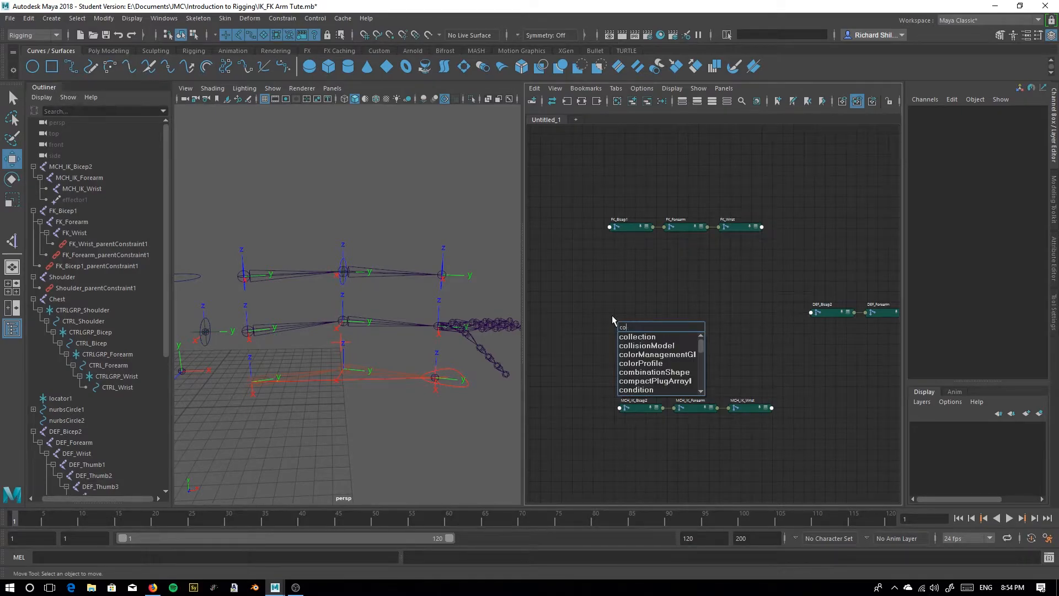
pyautogui.write('blend')
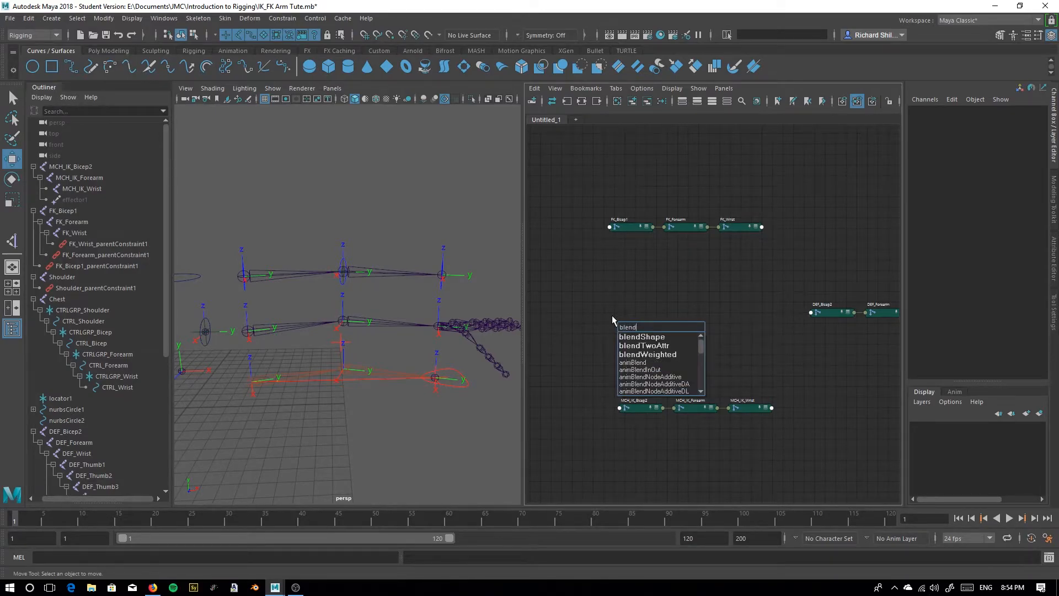
pyautogui.write('color')
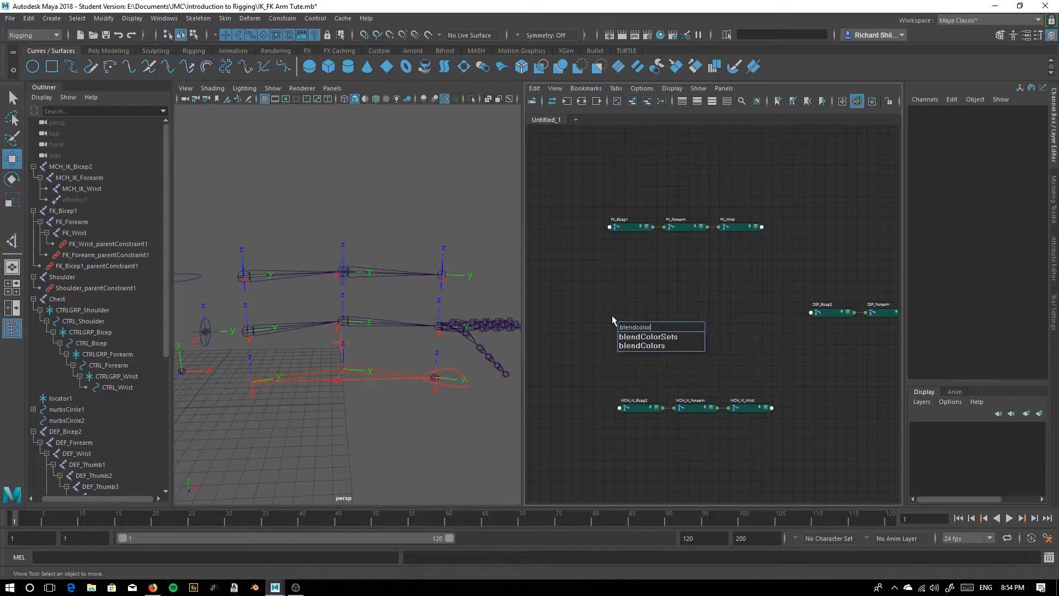
pyautogui.click(648, 347)
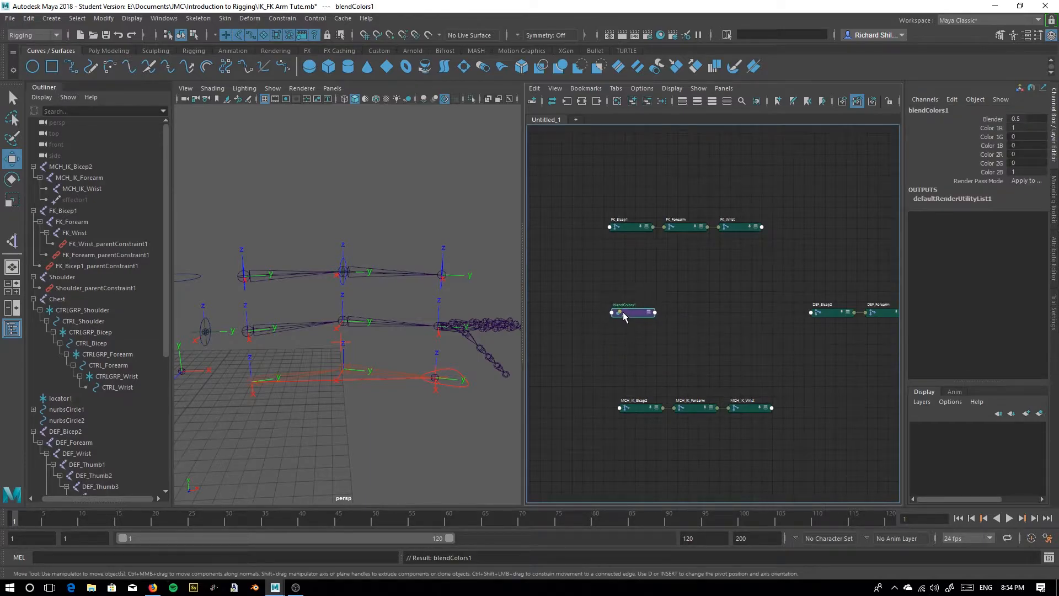
# Duplicate the blendColors node twice and line up all three in a row between the FK and MCH_IK nodes
pyautogui.hotkey('ctrl', 'd')
pyautogui.hotkey('ctrl', 'd')
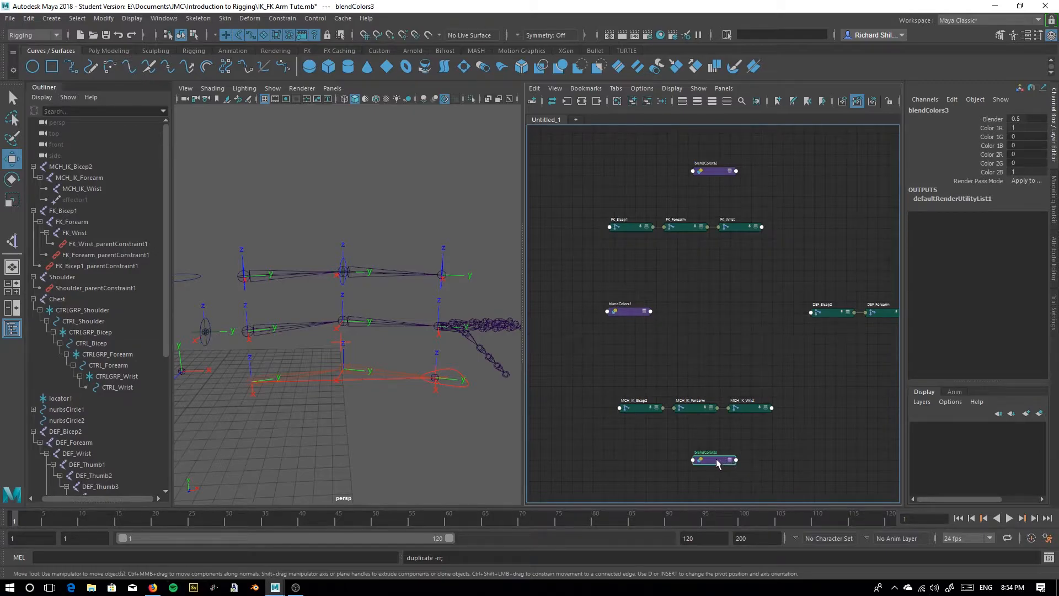
pyautogui.moveTo(713, 465); pyautogui.dragTo(687, 316)
pyautogui.moveTo(710, 184); pyautogui.dragTo(749, 246)
pyautogui.moveTo(667, 329); pyautogui.dragTo(787, 351)
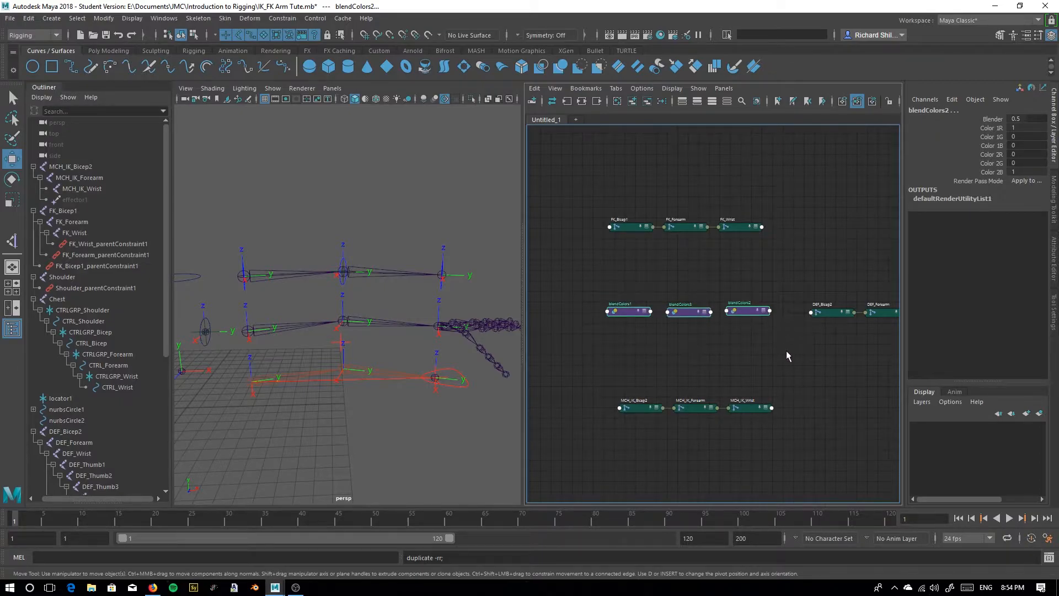
pyautogui.click(684, 343)
# Expand blendColors1, blendColors3 and blendColors2 to show all their attributes, including Blender, Color 1, Color 2 and Output
pyautogui.scroll(3, 592, 347)
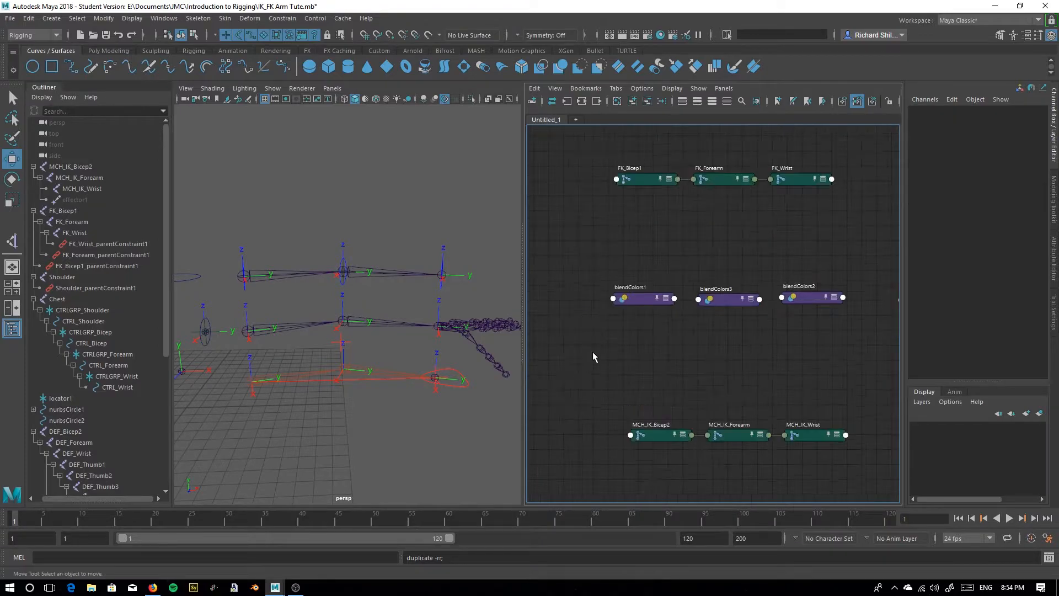
pyautogui.moveTo(611, 376); pyautogui.dragTo(613, 353, button='middle')
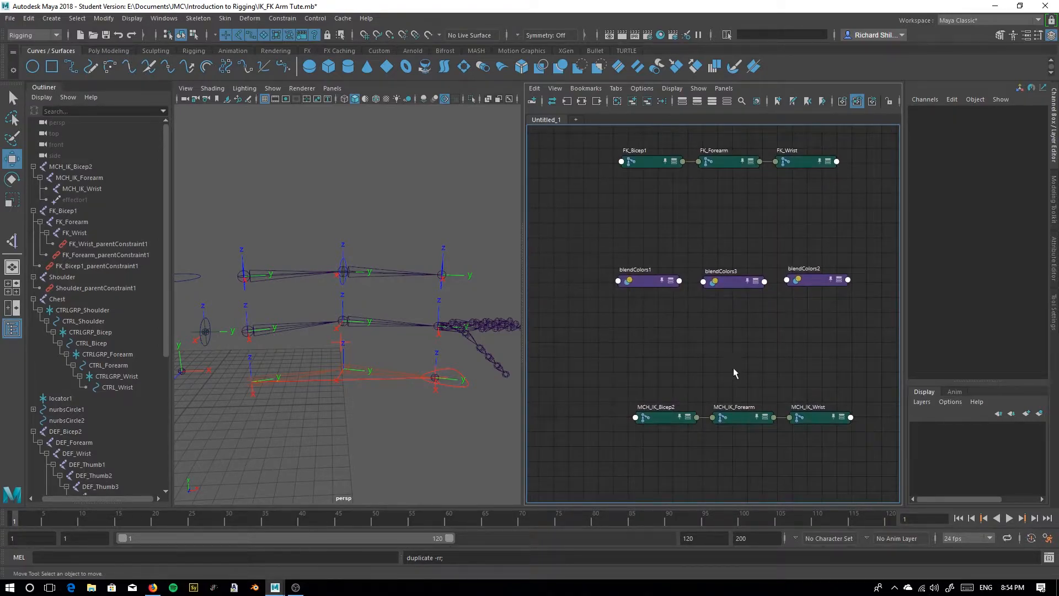
pyautogui.scroll(-3, 729, 353)
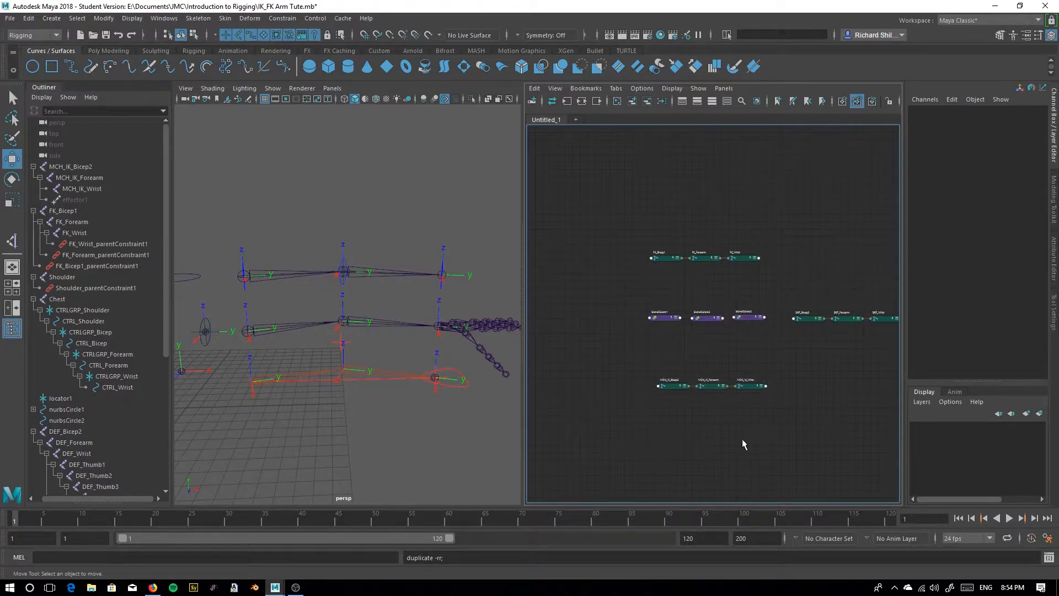
pyautogui.scroll(4, 662, 344)
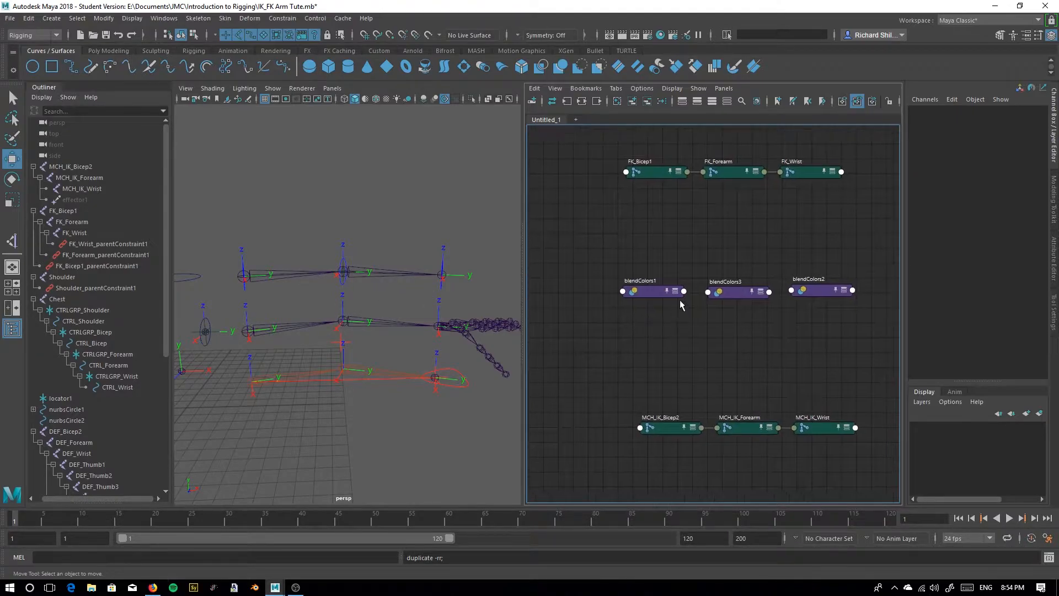
pyautogui.click(682, 291)
pyautogui.press('3')
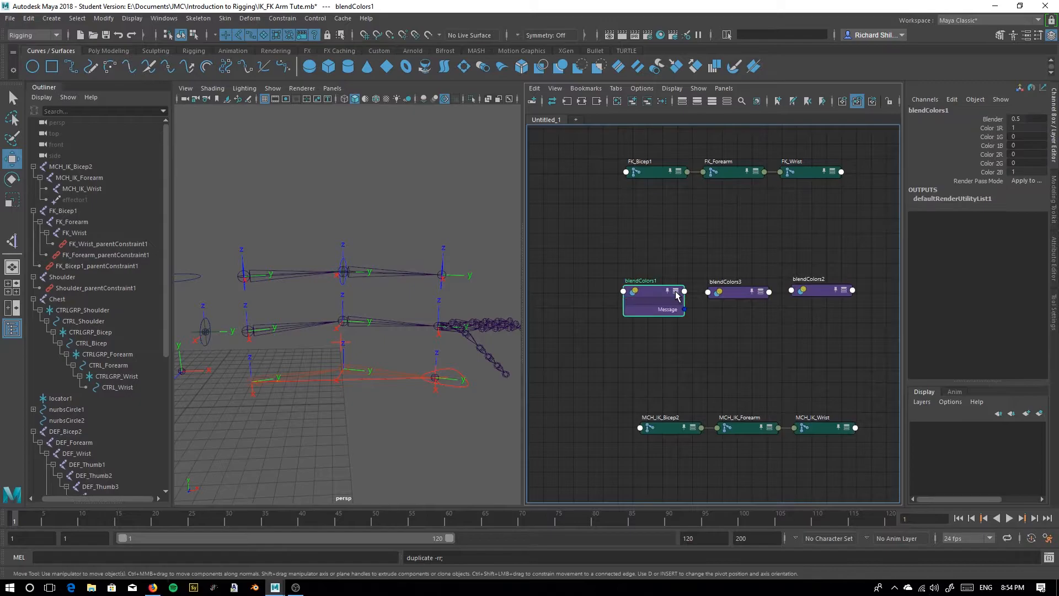
pyautogui.click(757, 293)
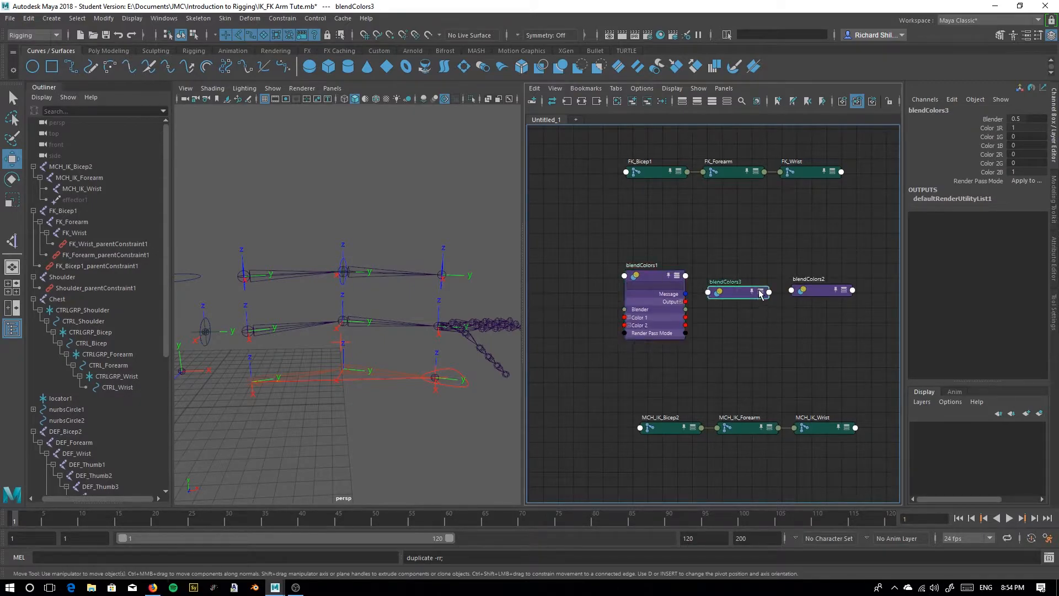
pyautogui.press('3')
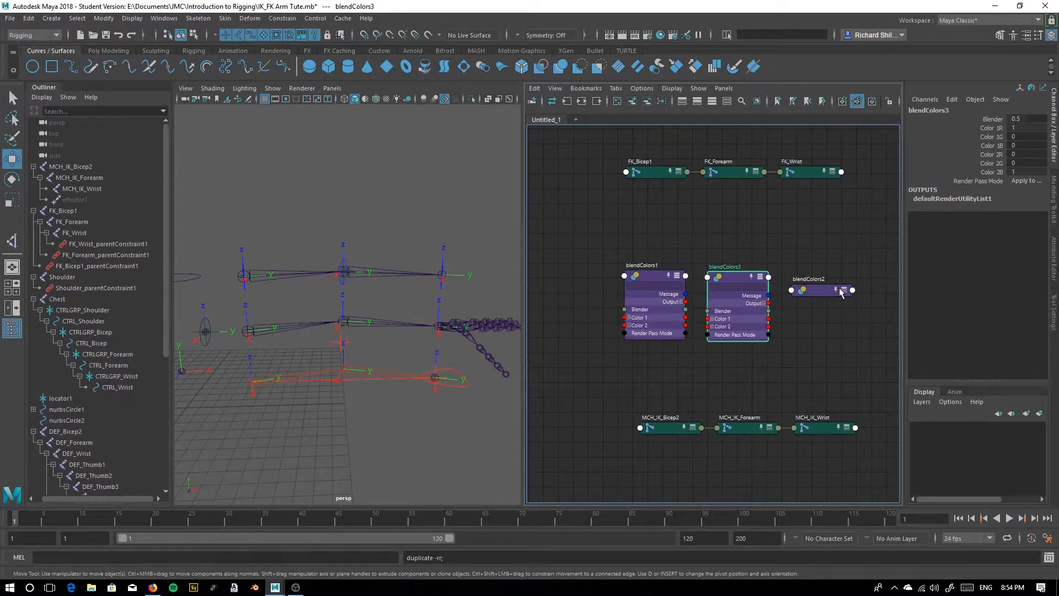
pyautogui.click(843, 292)
pyautogui.press('3')
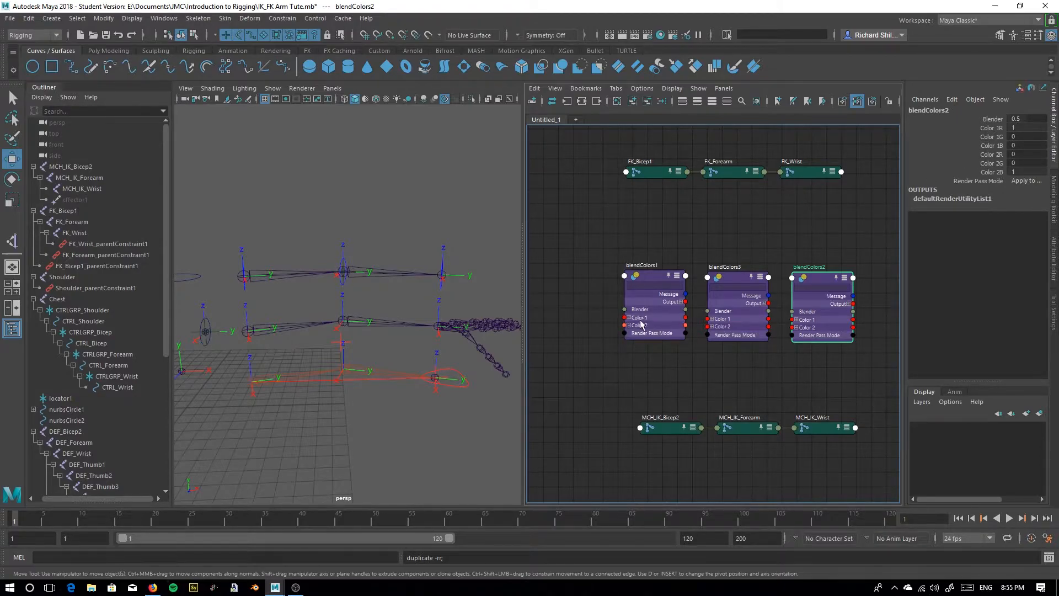
pyautogui.scroll(2, 642, 322)
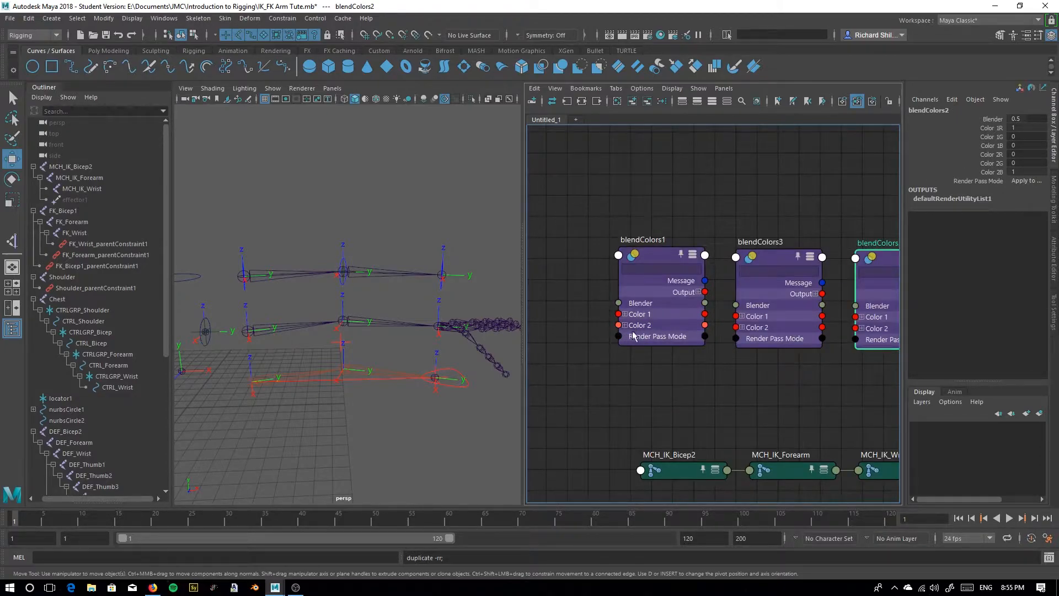
pyautogui.scroll(-2, 657, 346)
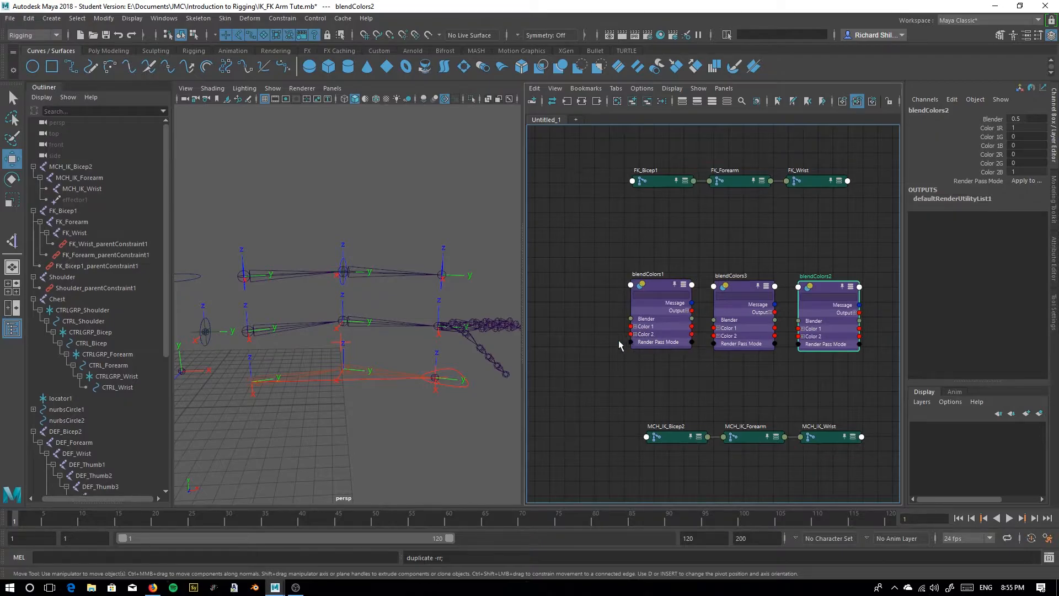
pyautogui.click(673, 435)
pyautogui.click(664, 185)
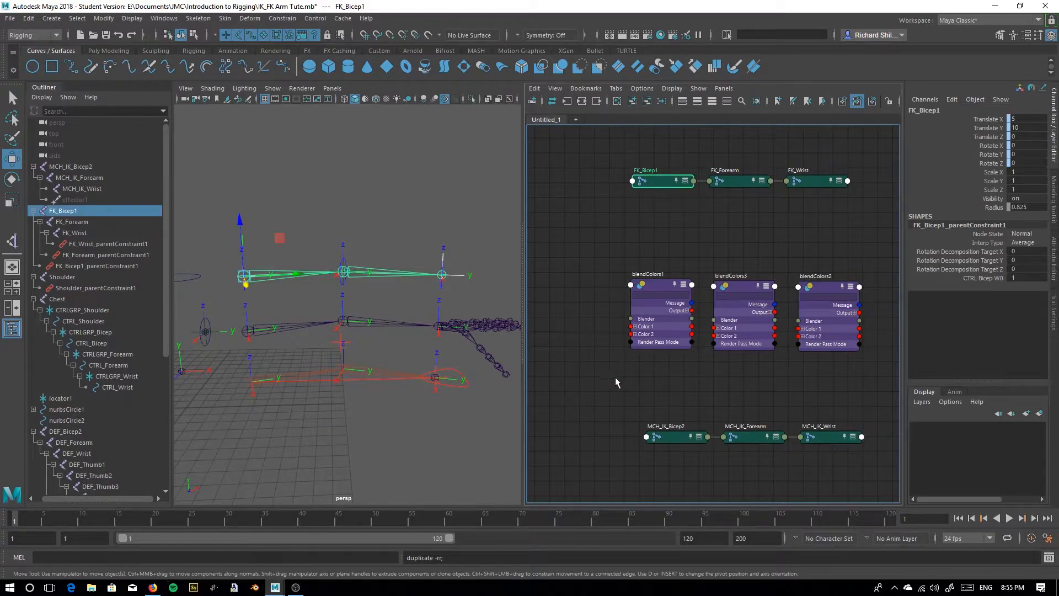
pyautogui.click(676, 436)
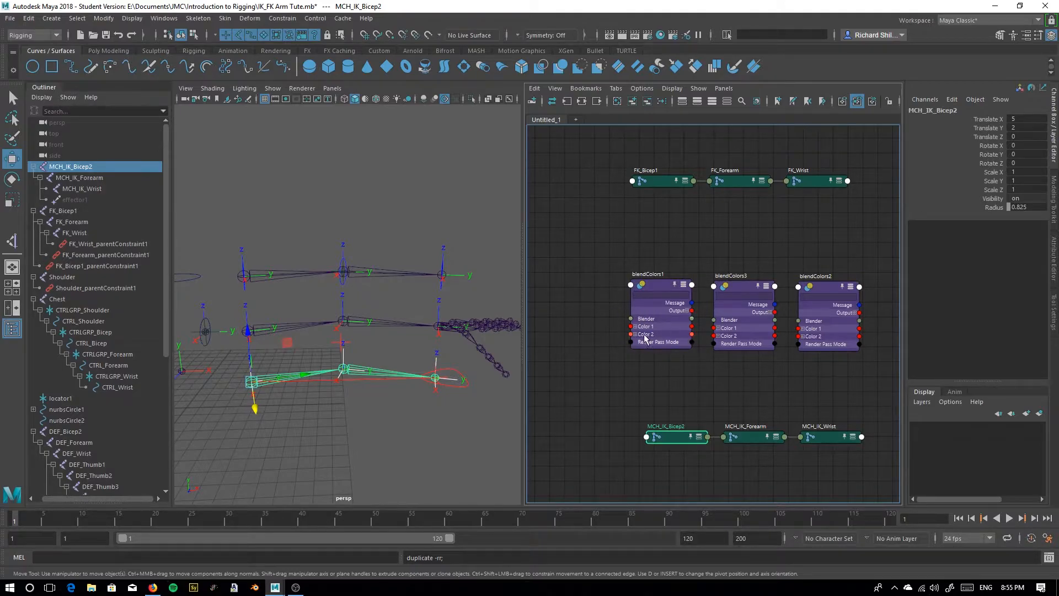
pyautogui.click(650, 288)
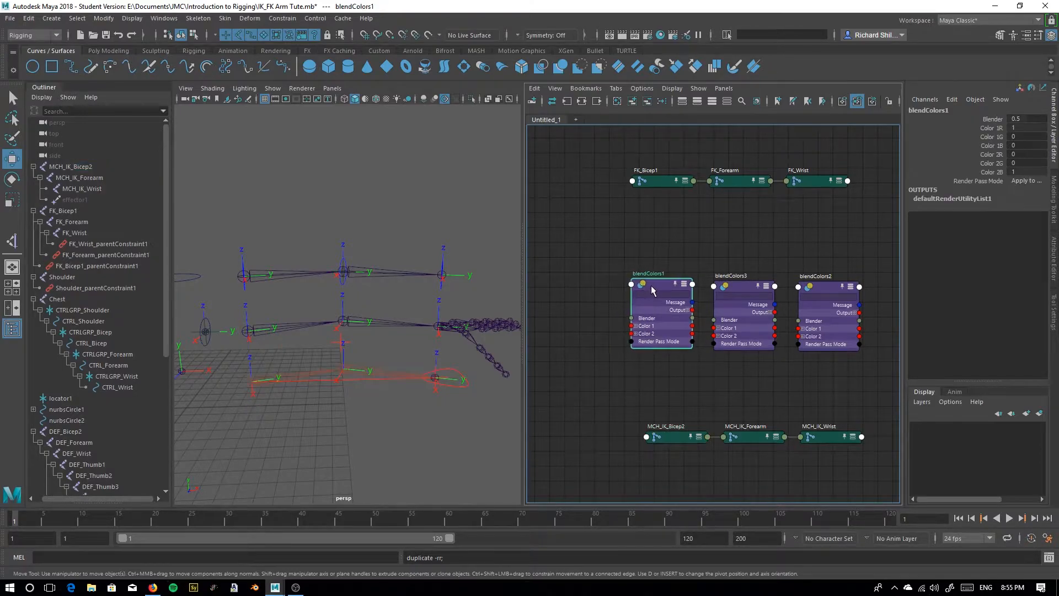
pyautogui.click(598, 366)
pyautogui.keyDown('alt'); pyautogui.moveTo(590, 302); pyautogui.dragTo(615, 304, button='middle'); pyautogui.keyUp('alt')
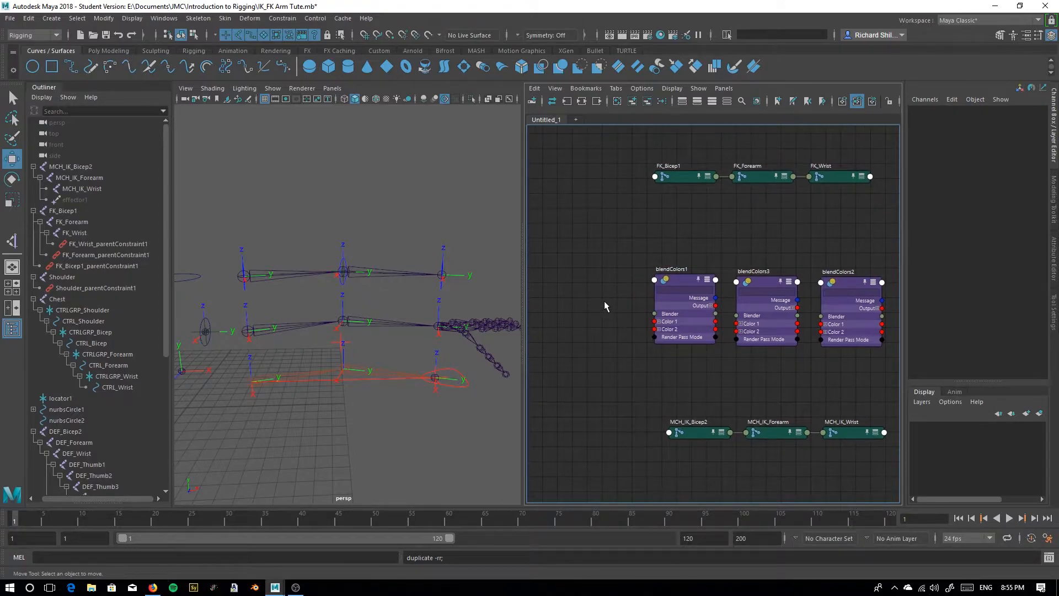
pyautogui.keyDown('alt'); pyautogui.moveTo(640, 336); pyautogui.dragTo(627, 335, button='middle'); pyautogui.keyUp('alt')
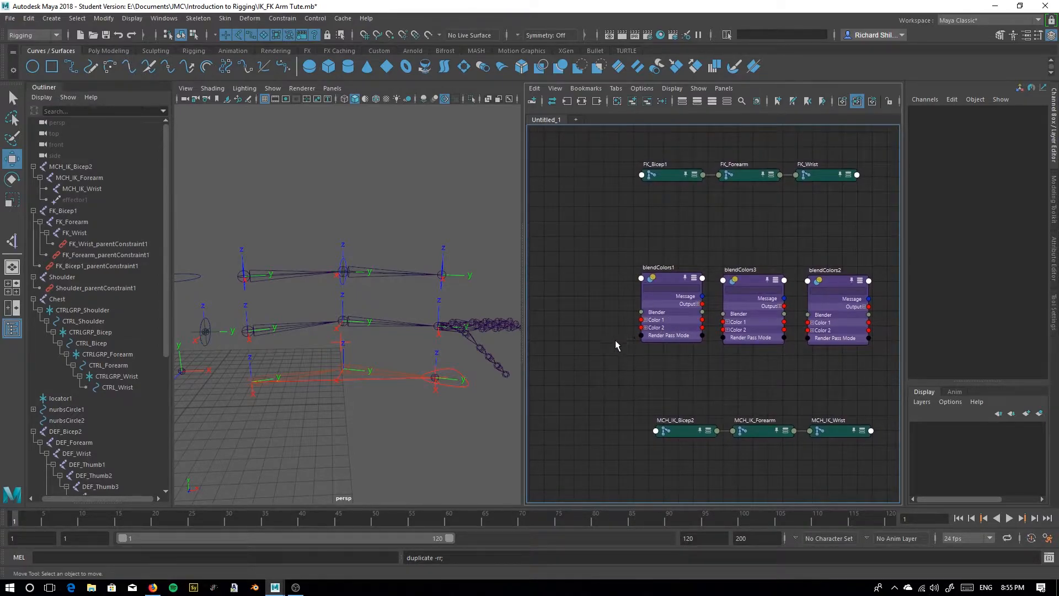
pyautogui.keyDown('alt'); pyautogui.moveTo(597, 344); pyautogui.dragTo(606, 289, button='middle'); pyautogui.keyUp('alt')
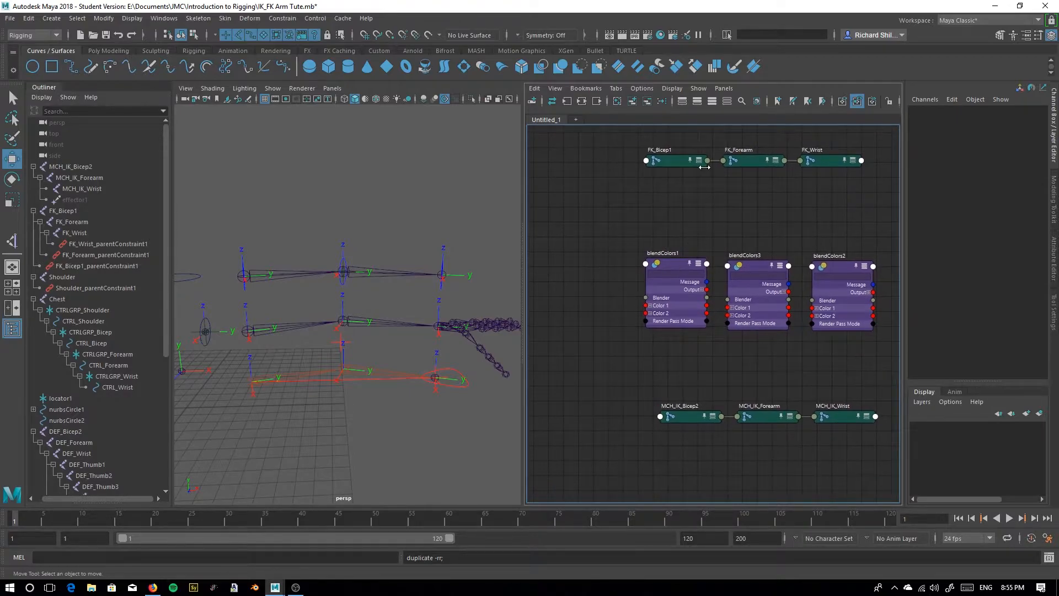
# Expand the FK_Bicep1, FK_Forearm and FK_Wrist nodes to show their connected attributes, including Translate and Rotate
pyautogui.click(699, 161)
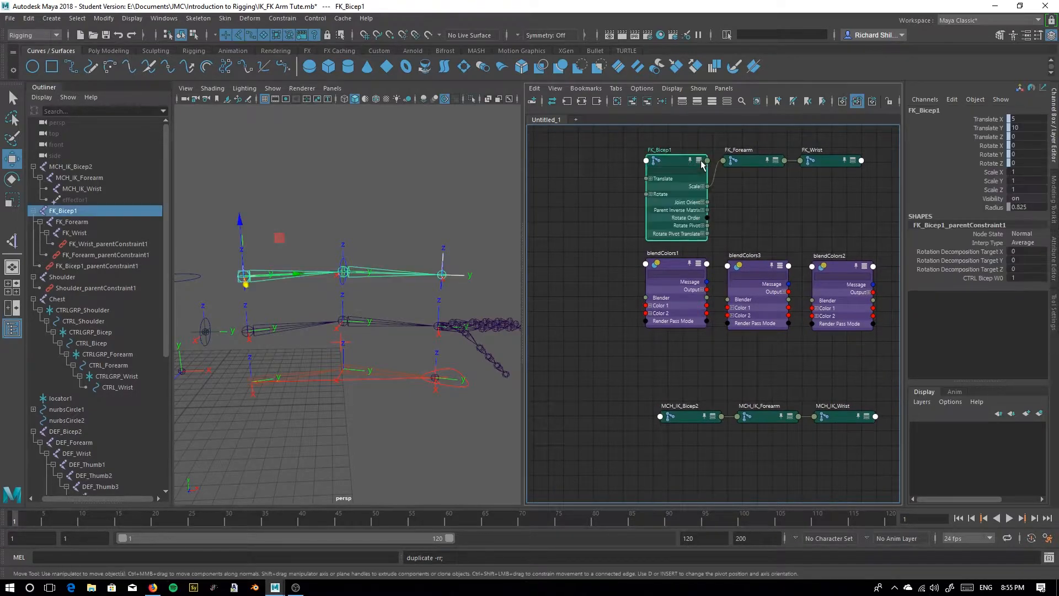
pyautogui.click(780, 163)
pyautogui.click(775, 161)
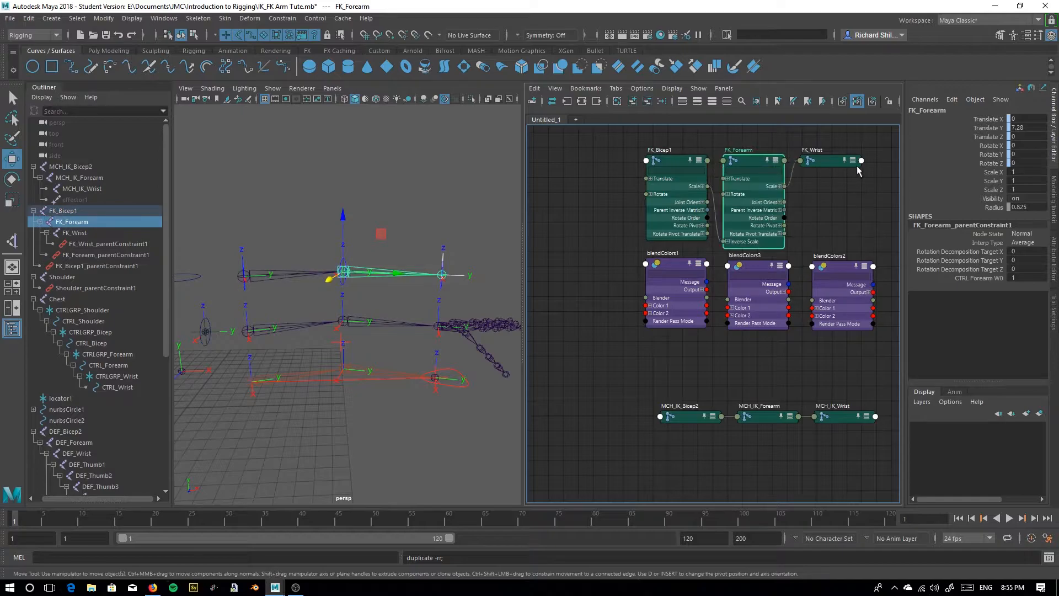
pyautogui.click(855, 162)
pyautogui.click(853, 161)
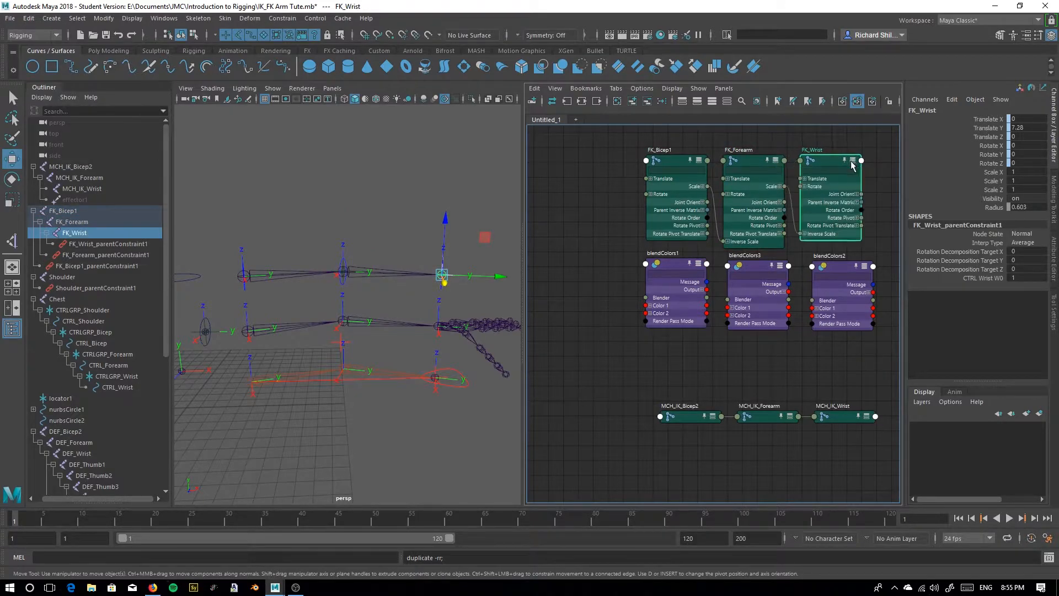
# Expand MCH_IK_Bicep2, MCH_IK_Forearm and MCH_IK_Wrist to their full attribute lists and shift MCH_IK_Bicep2 slightly away from the forearm node
pyautogui.click(712, 419)
pyautogui.click(713, 417)
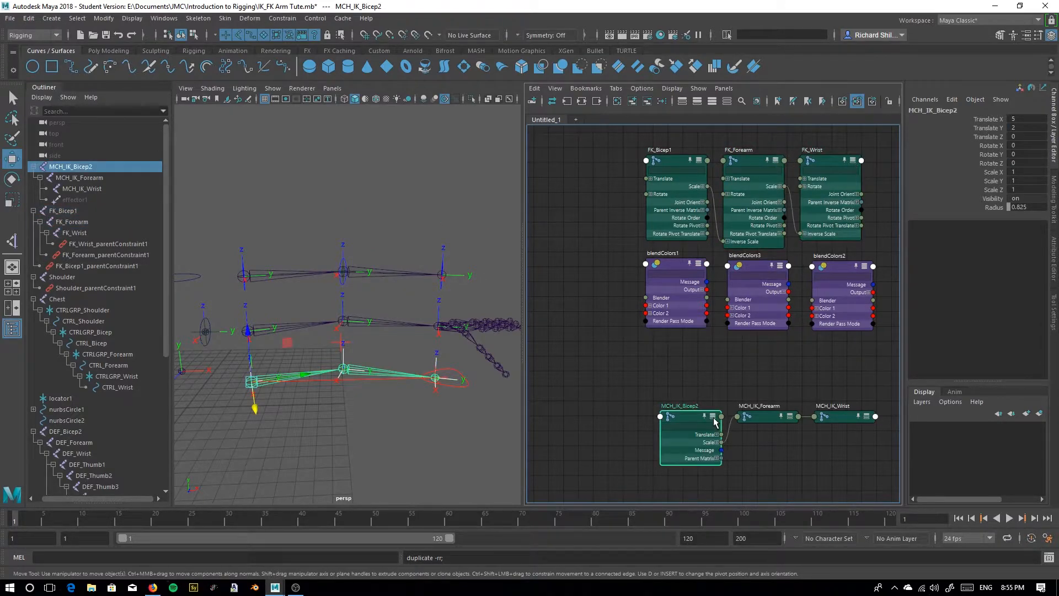
pyautogui.click(790, 417)
pyautogui.click(866, 416)
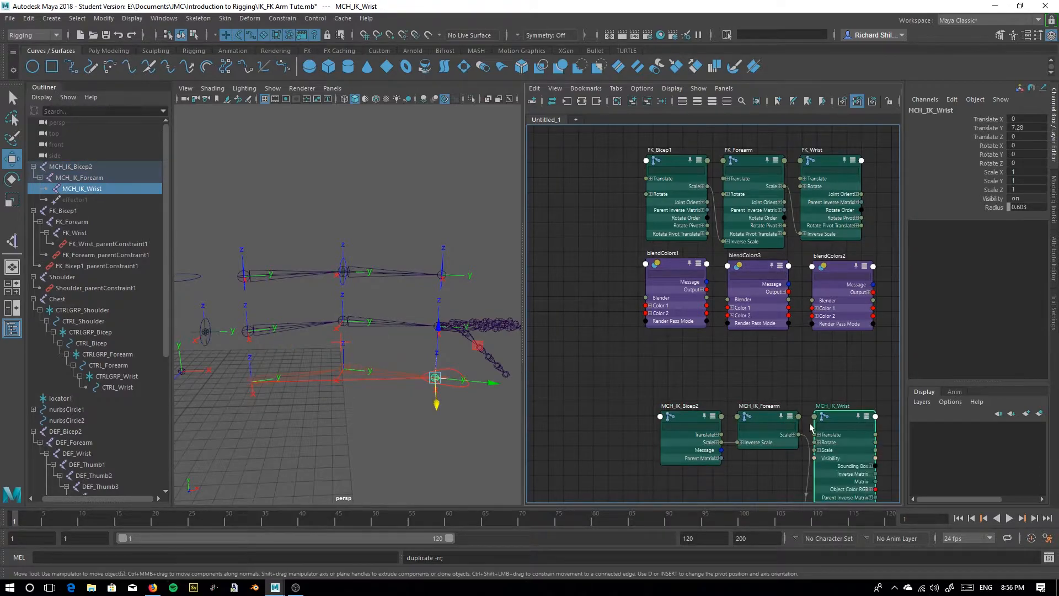
pyautogui.click(789, 417)
pyautogui.click(713, 417)
pyautogui.moveTo(712, 418); pyautogui.dragTo(697, 418)
pyautogui.moveTo(612, 215); pyautogui.dragTo(596, 285, button='middle')
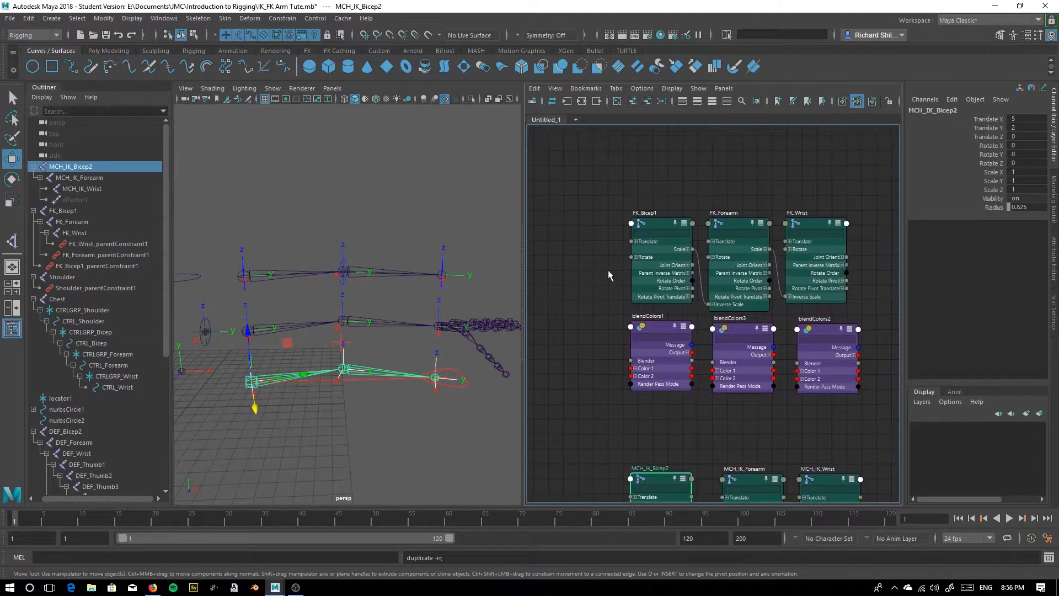
# Expand FK_Bicep1, FK_Forearm and FK_Wrist to their full attribute lists and move them up clear of the blendColors row
pyautogui.click(687, 232)
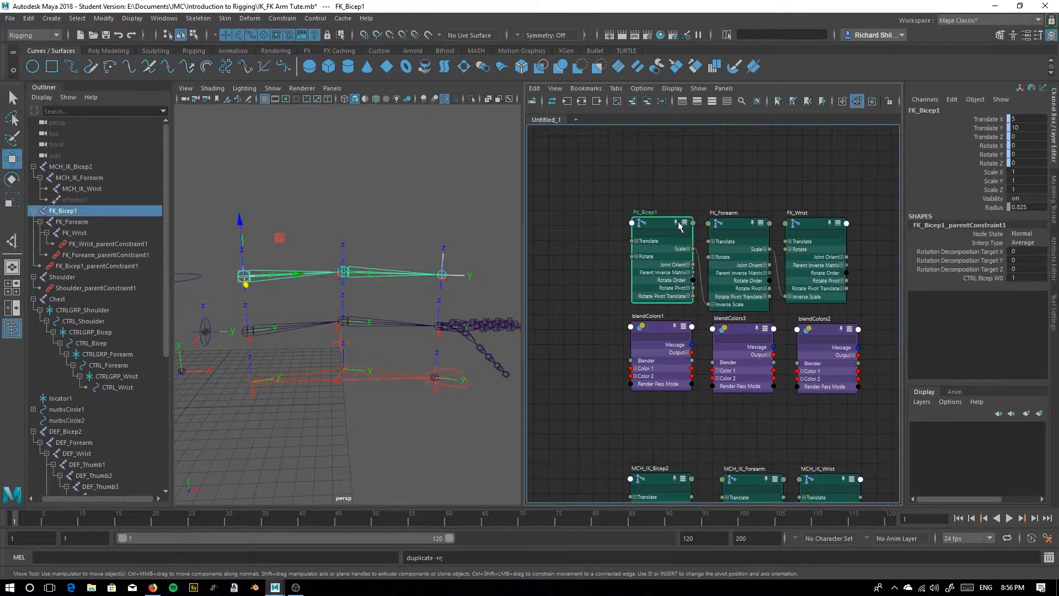
pyautogui.click(685, 224)
pyautogui.moveTo(667, 220); pyautogui.dragTo(659, 122)
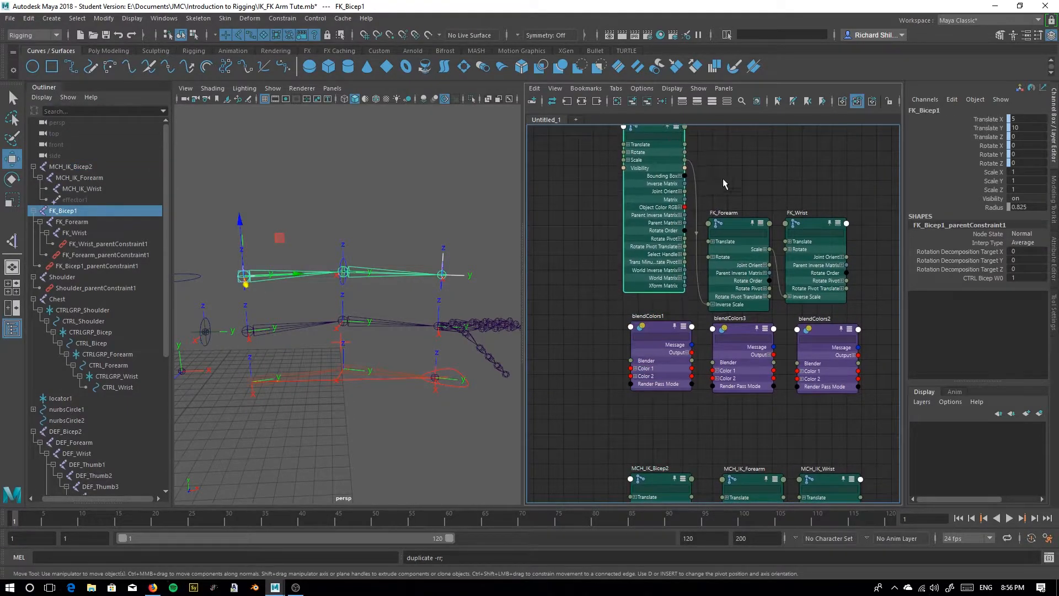
pyautogui.moveTo(732, 219); pyautogui.dragTo(702, 248, button='middle')
pyautogui.click(702, 248)
pyautogui.press('3')
pyautogui.moveTo(702, 248); pyautogui.dragTo(713, 154)
pyautogui.click(809, 254)
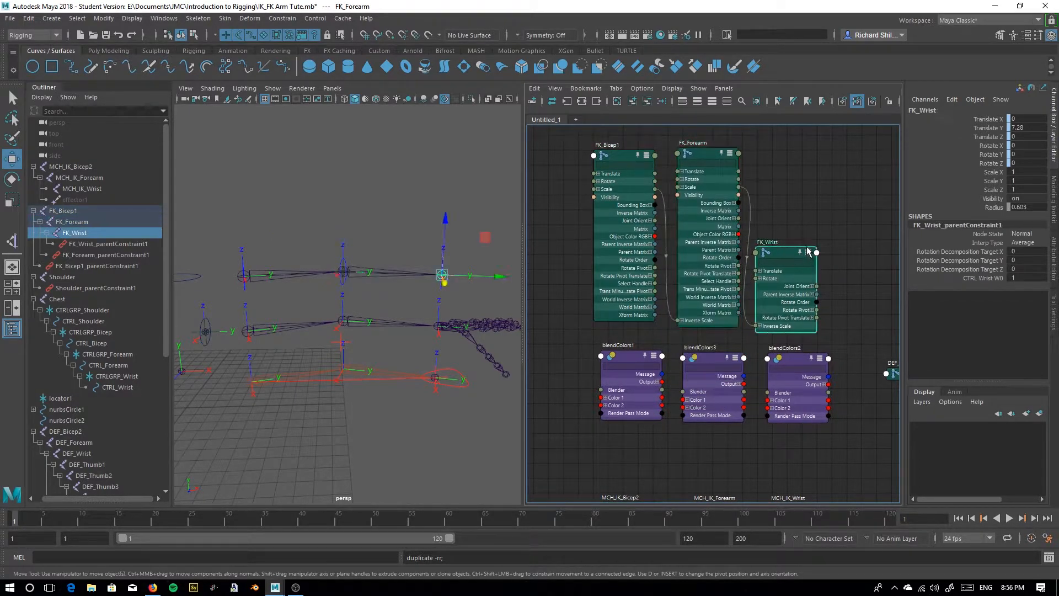
pyautogui.press('3')
pyautogui.moveTo(810, 253); pyautogui.dragTo(804, 154)
# Connect Translate of FK_Bicep1, FK_Forearm and FK_Wrist to Color 1 of blendColors1, blendColors3 and blendColors2 respectively
pyautogui.keyDown('alt'); pyautogui.moveTo(557, 331); pyautogui.dragTo(546, 298, button='middle'); pyautogui.keyUp('alt')
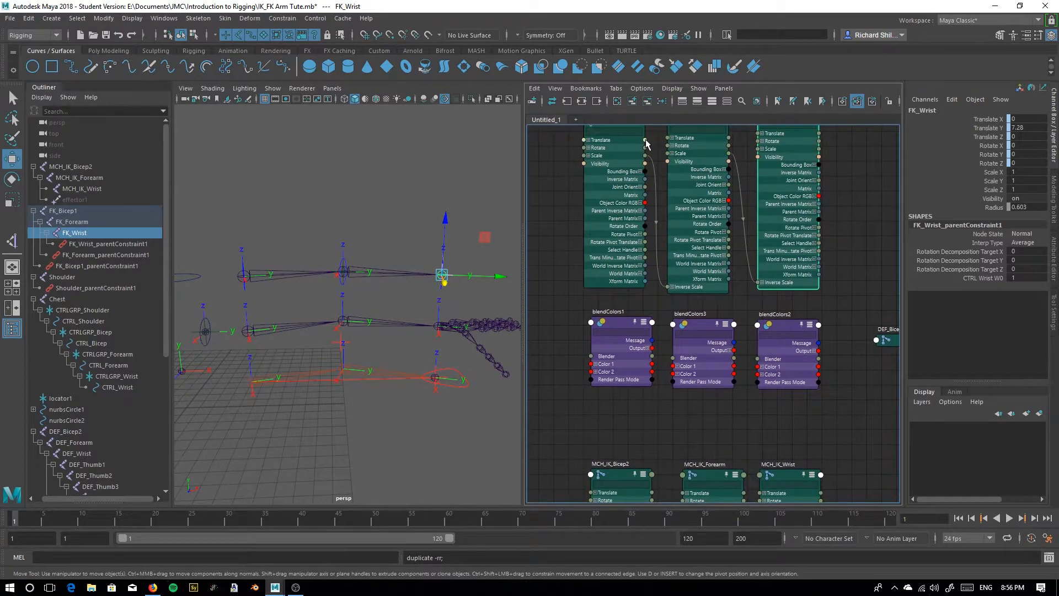
pyautogui.moveTo(645, 142); pyautogui.dragTo(592, 365)
pyautogui.keyDown('alt'); pyautogui.moveTo(649, 487); pyautogui.dragTo(632, 522, button='middle'); pyautogui.keyUp('alt')
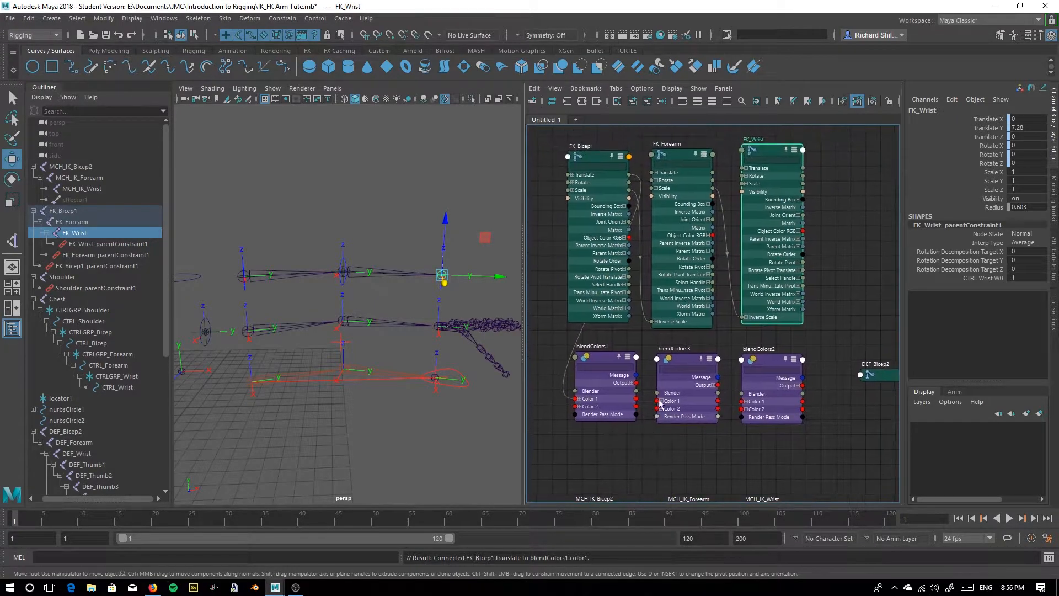
pyautogui.moveTo(713, 173); pyautogui.dragTo(657, 401)
pyautogui.moveTo(803, 167); pyautogui.dragTo(742, 401)
pyautogui.moveTo(803, 168); pyautogui.dragTo(740, 401)
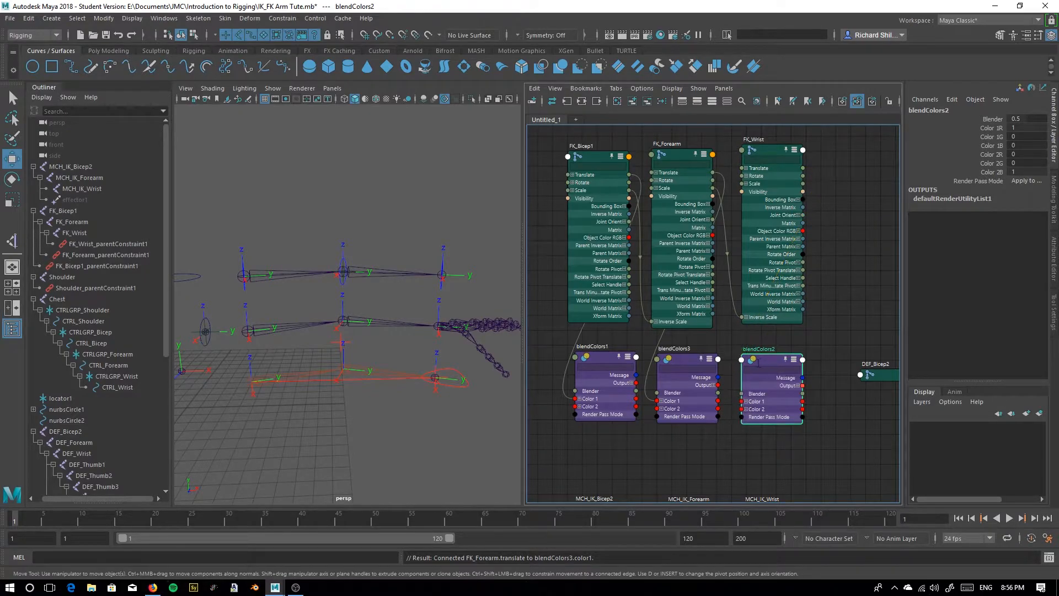
pyautogui.moveTo(803, 168); pyautogui.dragTo(741, 402)
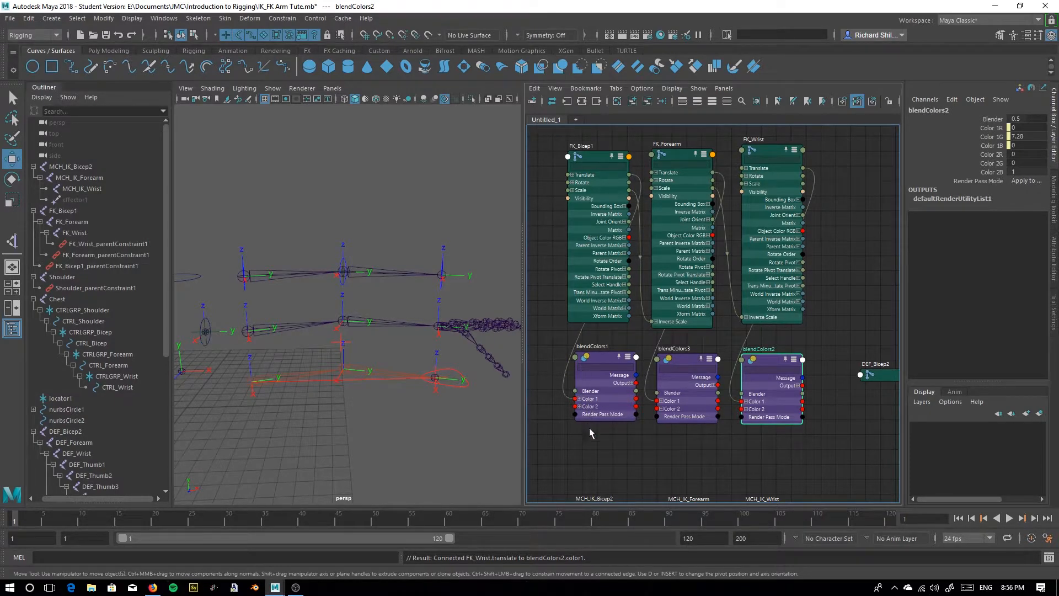
# Connect Translate of MCH_IK_Bicep2, MCH_IK_Forearm and MCH_IK_Wrist to Color 2 of blendColors1, blendColors3 and blendColors2 respectively
pyautogui.keyDown('alt'); pyautogui.moveTo(577, 445); pyautogui.dragTo(622, 310, button='middle'); pyautogui.keyUp('alt')
pyautogui.keyDown('alt'); pyautogui.moveTo(672, 336); pyautogui.dragTo(660, 346, button='middle'); pyautogui.keyUp('alt')
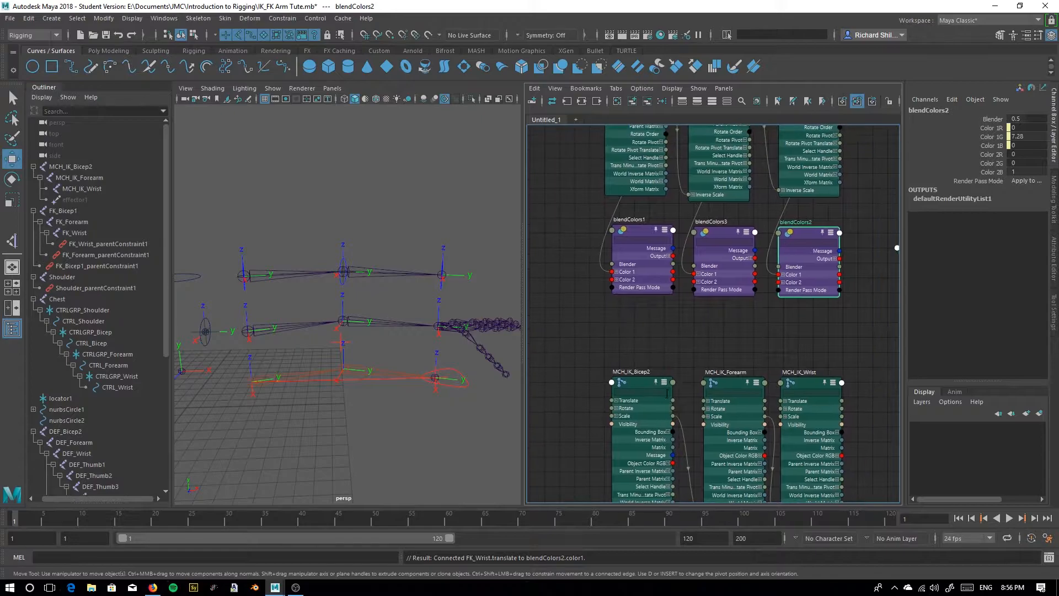
pyautogui.moveTo(673, 400); pyautogui.dragTo(612, 279)
pyautogui.moveTo(766, 401); pyautogui.dragTo(695, 281)
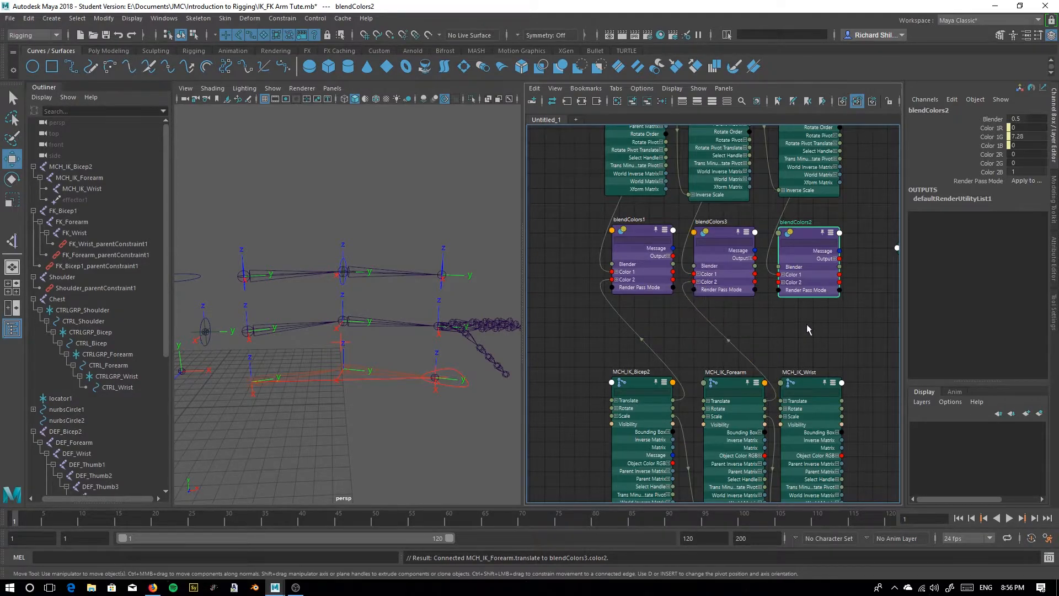
pyautogui.keyDown('alt'); pyautogui.moveTo(815, 358); pyautogui.dragTo(742, 349, button='middle'); pyautogui.keyUp('alt')
pyautogui.moveTo(768, 391); pyautogui.dragTo(710, 276)
# Connect Output of blendColors1, blendColors3 and blendColors2 to Translate of DEF_Bicep2, DEF_Forearm and DEF_Wrist respectively
pyautogui.keyDown('alt'); pyautogui.moveTo(769, 332); pyautogui.dragTo(614, 317, button='middle'); pyautogui.keyUp('alt')
pyautogui.scroll(-2, 789, 398)
pyautogui.keyDown('alt'); pyautogui.moveTo(618, 362); pyautogui.dragTo(704, 349, button='middle'); pyautogui.keyUp('alt')
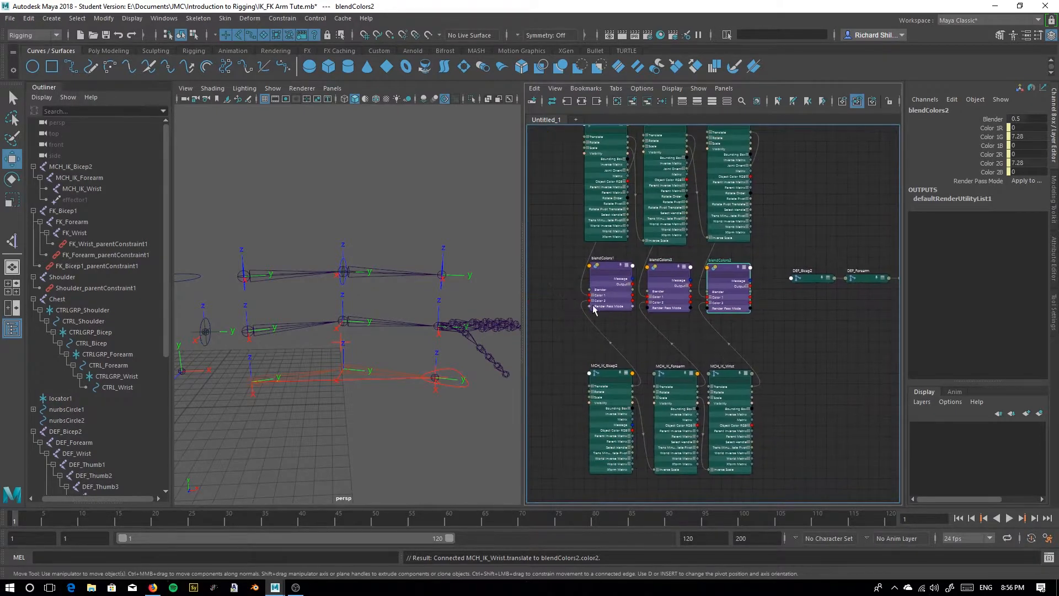
pyautogui.scroll(2, 652, 304)
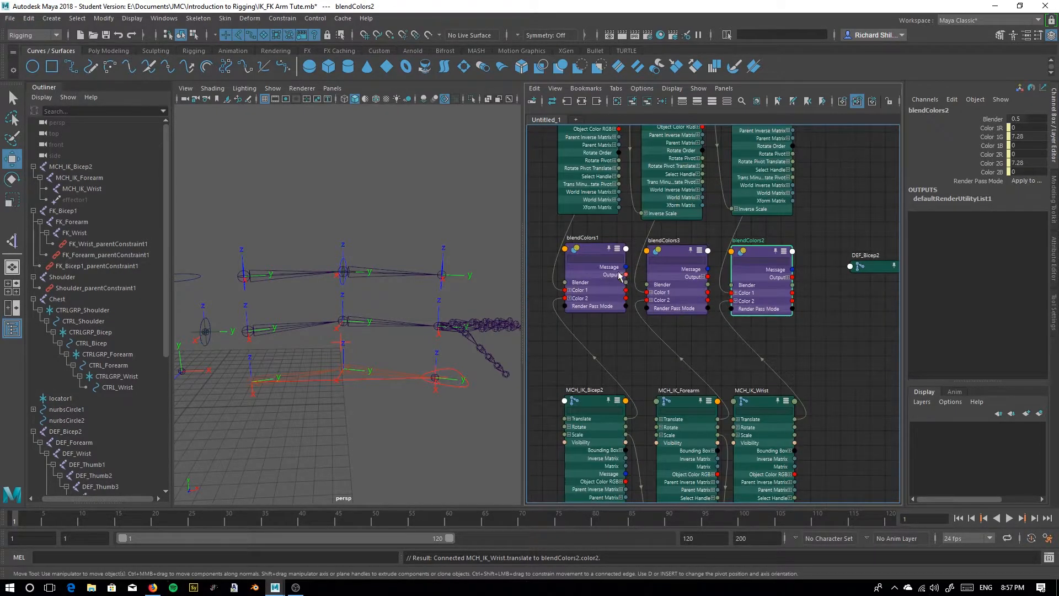
pyautogui.keyDown('alt'); pyautogui.moveTo(824, 281); pyautogui.dragTo(795, 272, button='middle'); pyautogui.keyUp('alt')
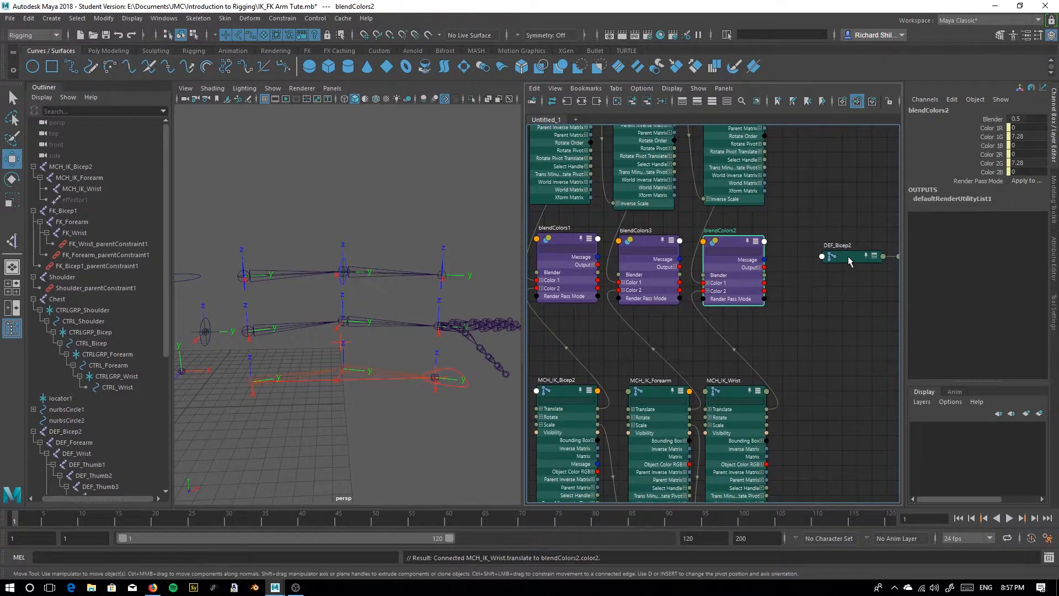
pyautogui.keyDown('alt'); pyautogui.moveTo(799, 334); pyautogui.dragTo(773, 326, button='middle'); pyautogui.keyUp('alt')
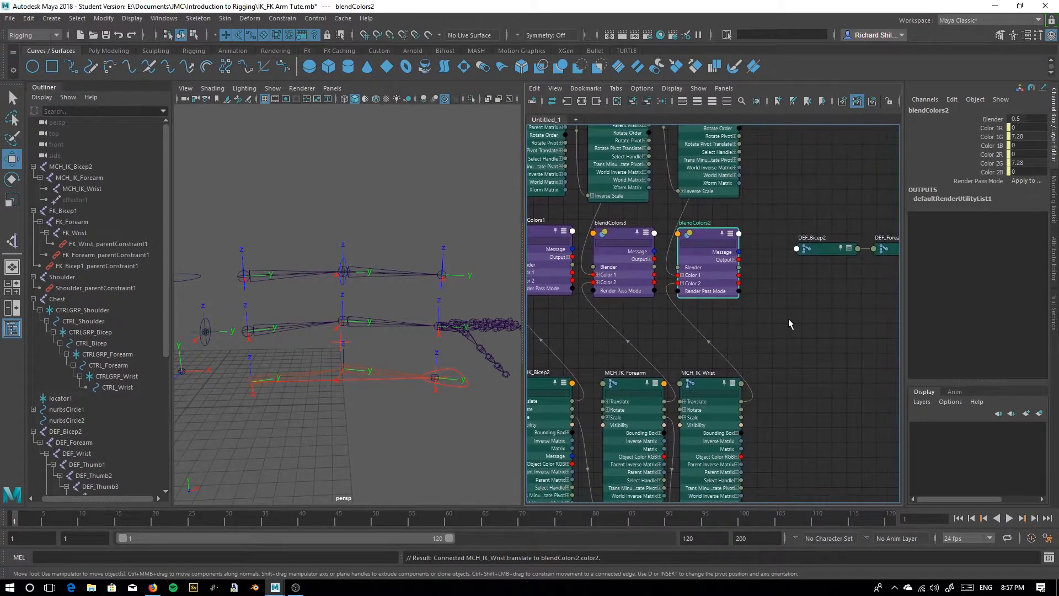
pyautogui.scroll(-2, 758, 308)
pyautogui.keyDown('alt'); pyautogui.moveTo(797, 303); pyautogui.dragTo(750, 301, button='middle'); pyautogui.keyUp('alt')
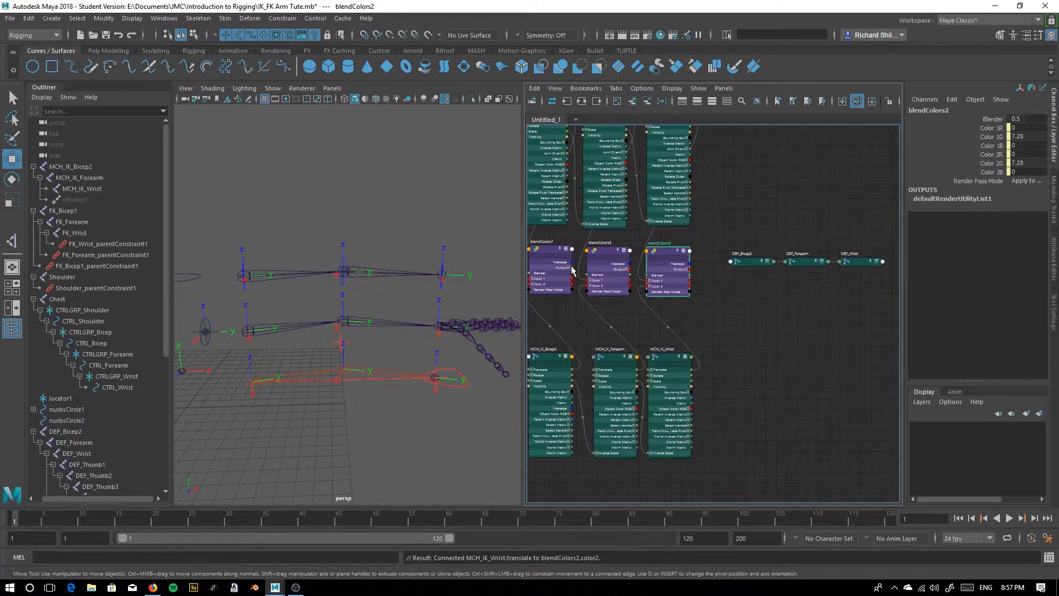
pyautogui.moveTo(572, 270); pyautogui.dragTo(730, 261)
pyautogui.click(751, 288)
pyautogui.moveTo(629, 270); pyautogui.dragTo(787, 265)
pyautogui.click(801, 291)
pyautogui.moveTo(690, 269); pyautogui.dragTo(839, 262)
pyautogui.click(865, 290)
# Move DEF_Bicep2, DEF_Forearm and DEF_Wrist a little lower and line them up in a row with more spacing
pyautogui.moveTo(746, 261); pyautogui.dragTo(738, 311)
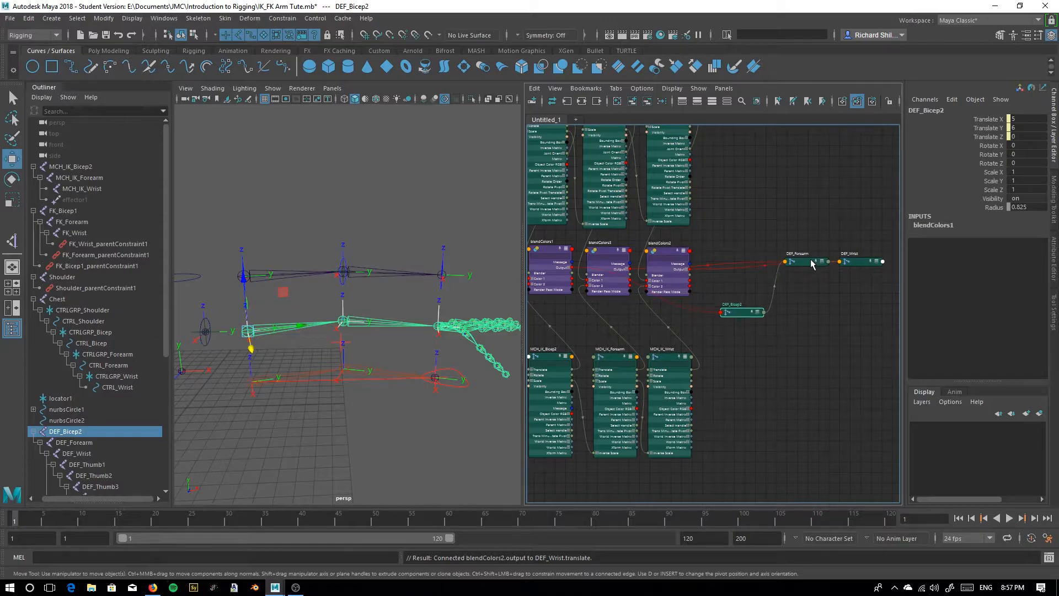
pyautogui.moveTo(810, 261); pyautogui.dragTo(822, 312)
pyautogui.moveTo(862, 261); pyautogui.dragTo(883, 316)
pyautogui.moveTo(806, 315); pyautogui.dragTo(802, 316)
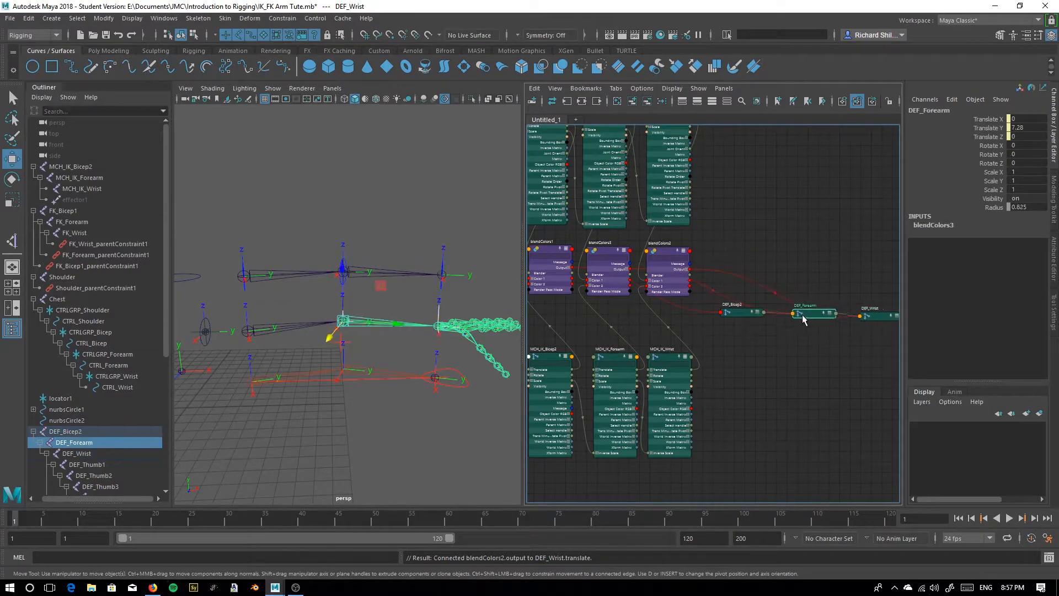
# Rename the blendColors1 node as TransBlendBicep
pyautogui.keyDown('alt'); pyautogui.moveTo(707, 339); pyautogui.dragTo(734, 359, button='middle'); pyautogui.keyUp('alt')
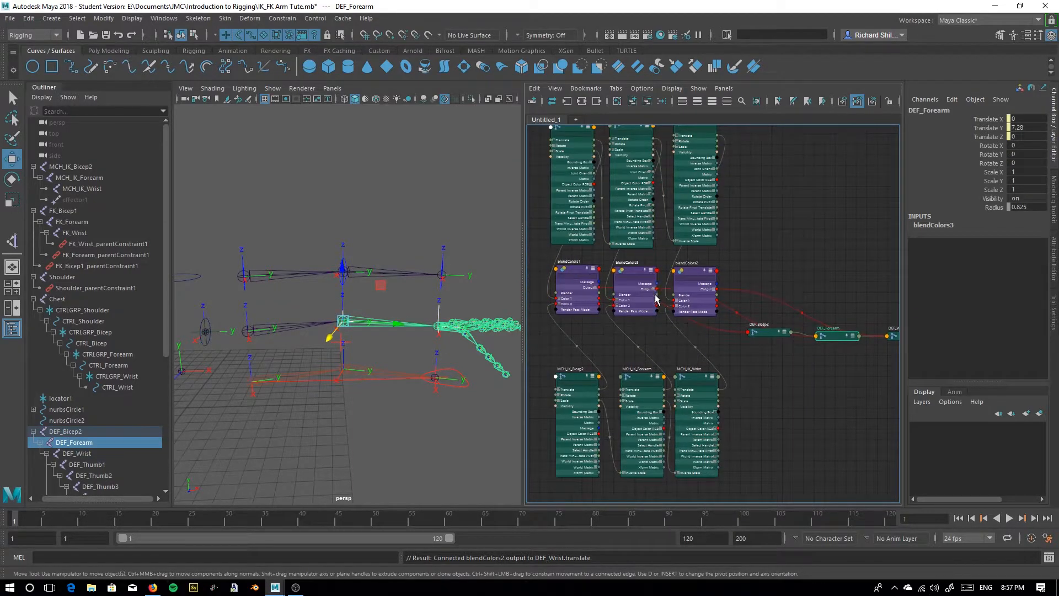
pyautogui.keyDown('alt'); pyautogui.moveTo(565, 151); pyautogui.dragTo(586, 217, button='middle'); pyautogui.keyUp('alt')
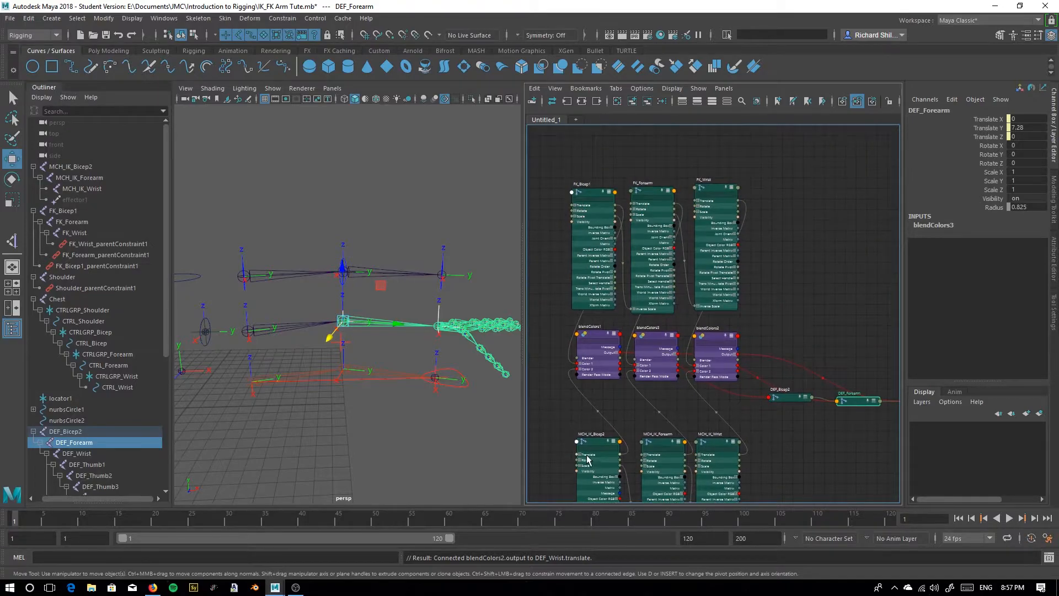
pyautogui.keyDown('alt'); pyautogui.moveTo(773, 437); pyautogui.dragTo(772, 408, button='middle'); pyautogui.keyUp('alt')
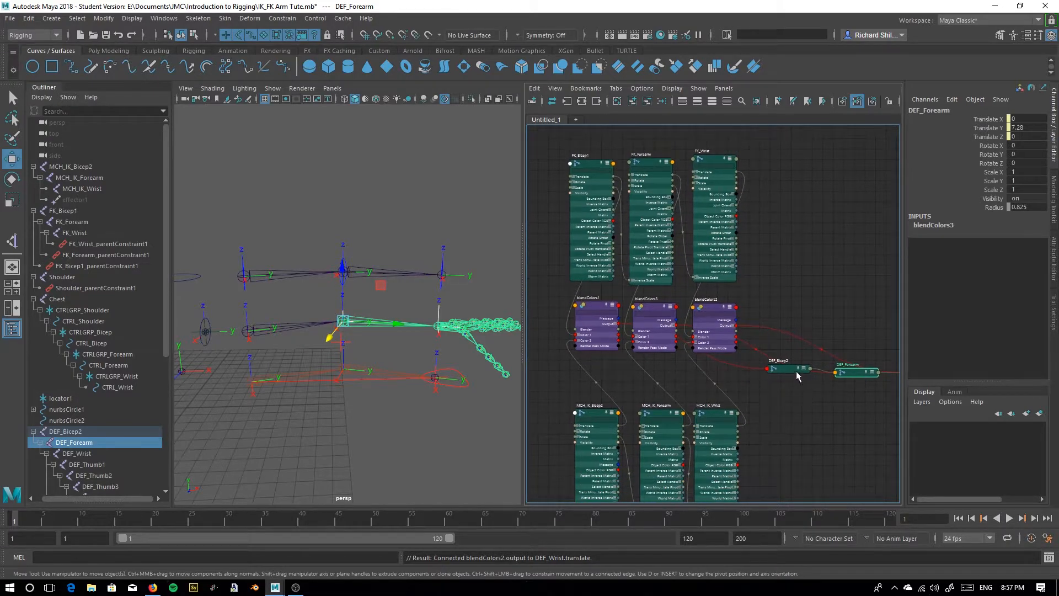
pyautogui.scroll(3, 586, 360)
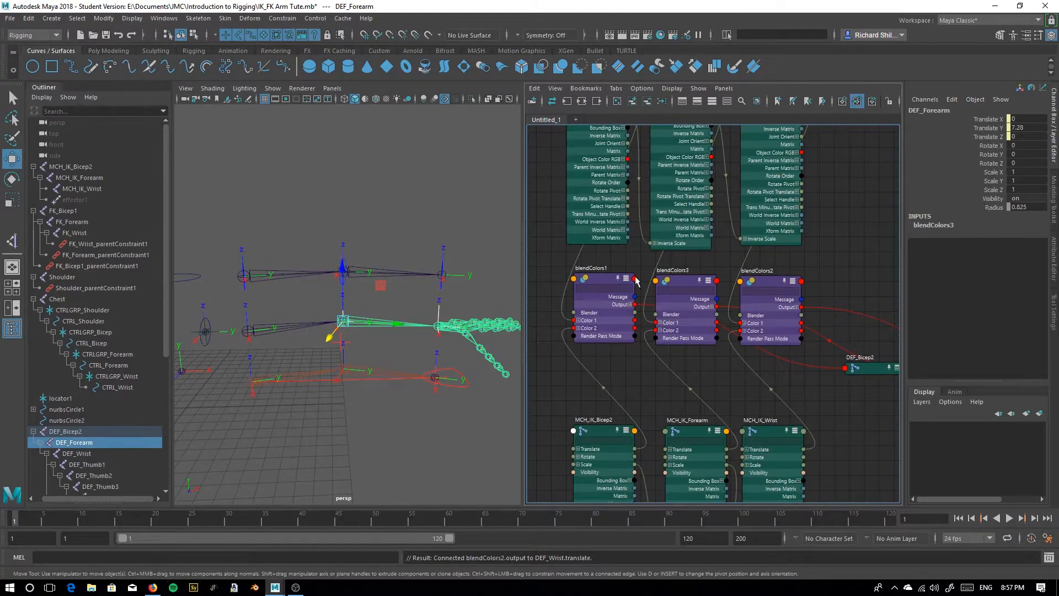
pyautogui.doubleClick(589, 270)
pyautogui.write('TransBlend')
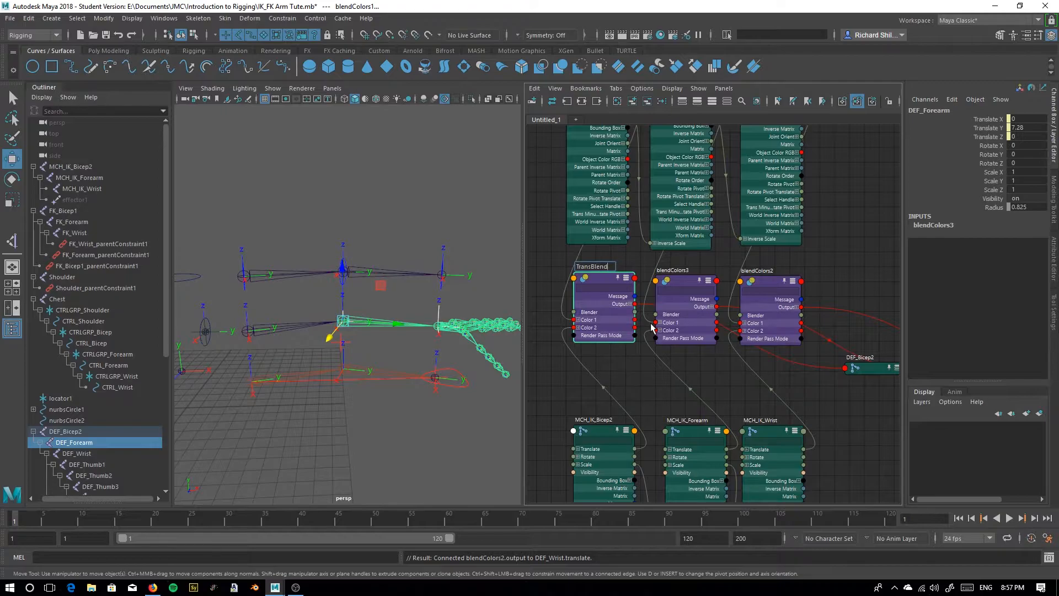
pyautogui.write('Bicep')
pyautogui.press('Return')
# Rename blendColors3 as TransBlendForearm and blendColors2 as TransBlendWrist
pyautogui.doubleClick(672, 270)
pyautogui.write('TransBlend')
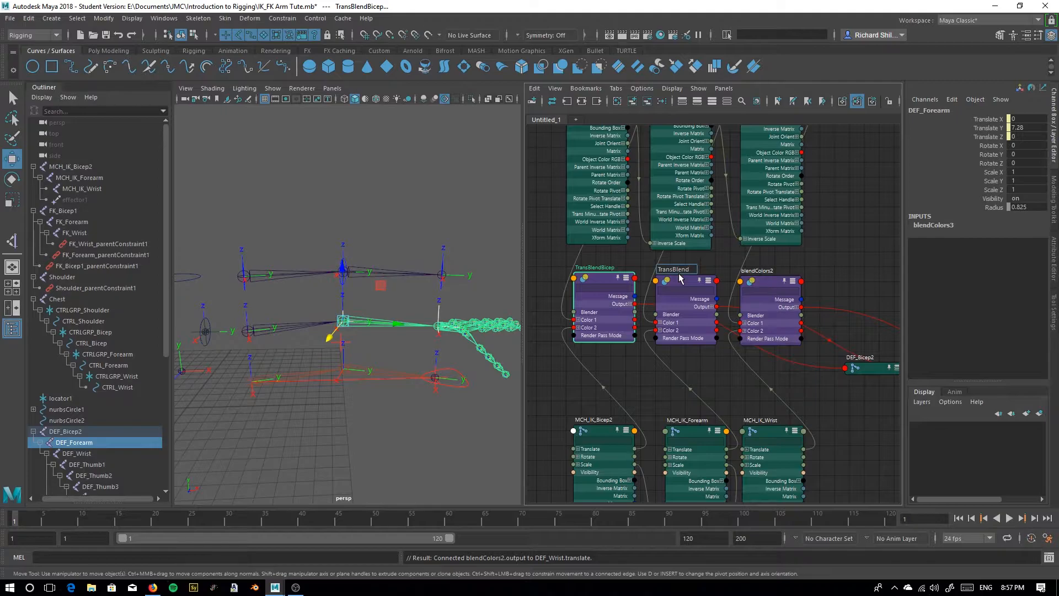
pyautogui.write('Forearm')
pyautogui.press('Return')
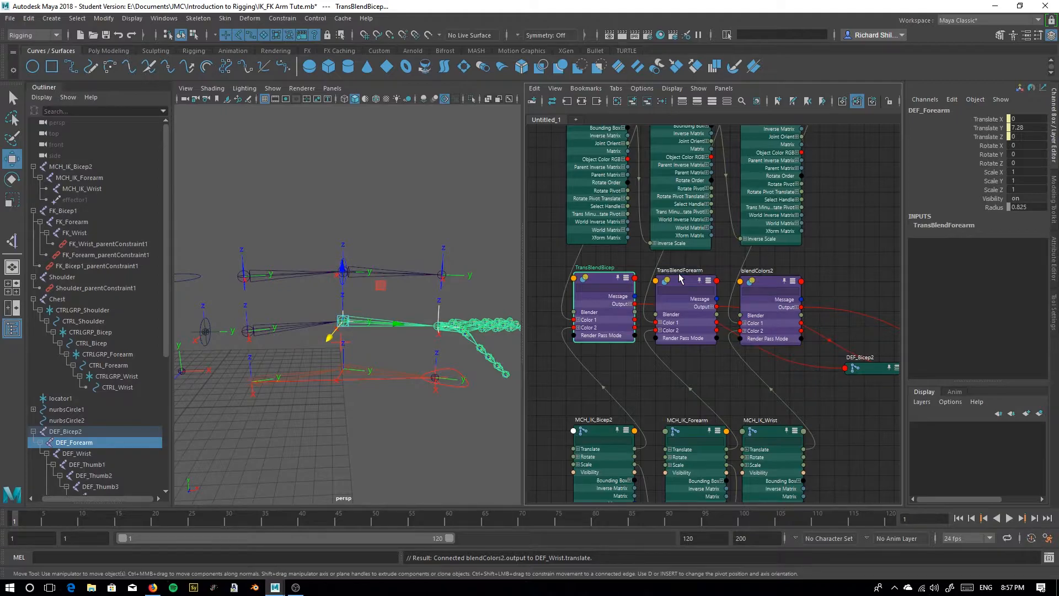
pyautogui.doubleClick(761, 271)
pyautogui.write('T')
pyautogui.write('ransBlendWrist')
pyautogui.press('Return')
# Try a Blender value of 0.78 on TransBlendWrist and undo the change
pyautogui.click(596, 283)
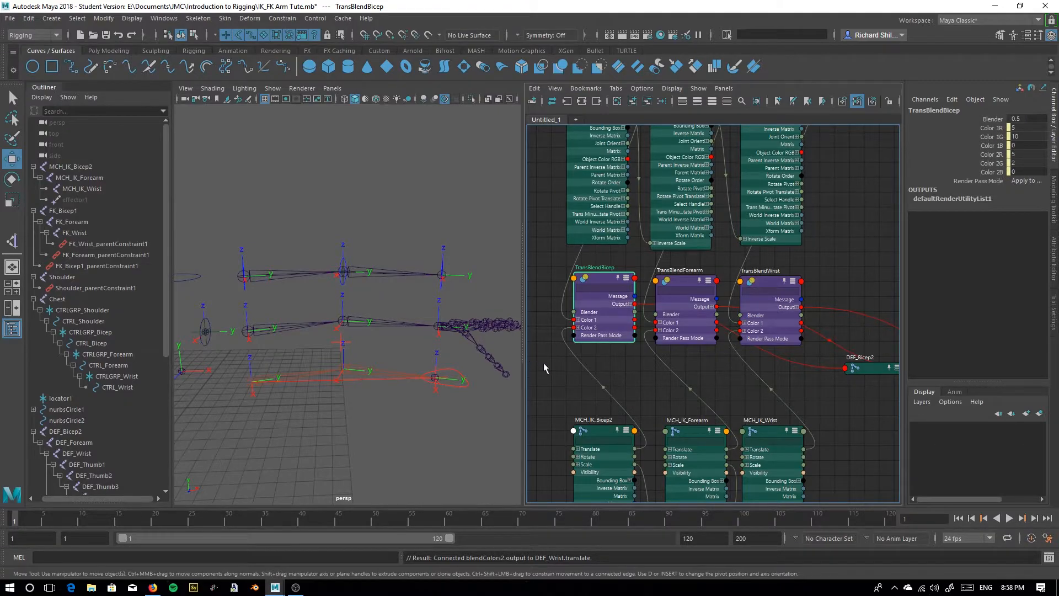
pyautogui.click(768, 284)
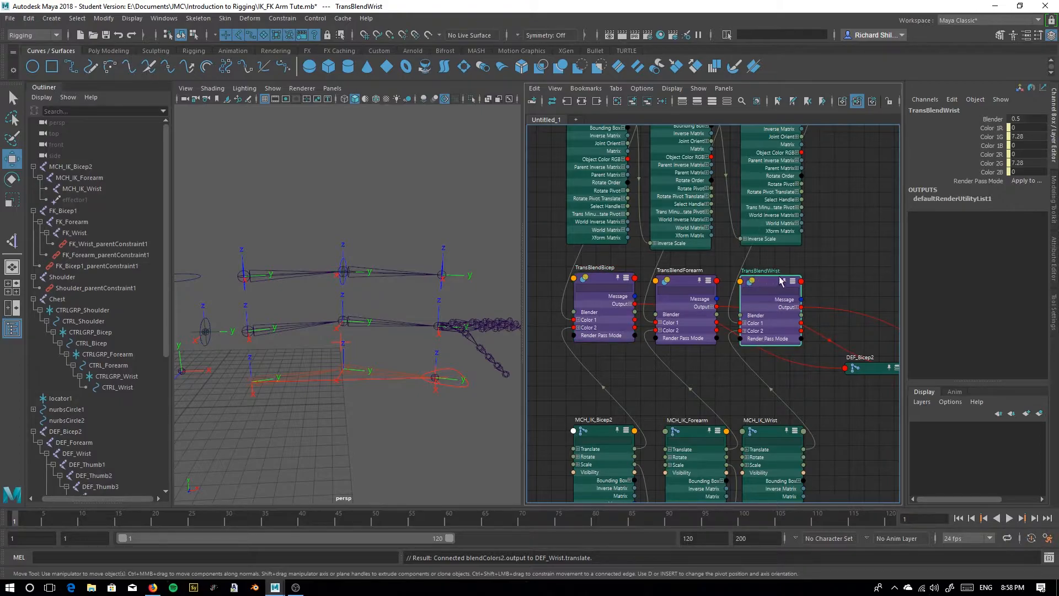
pyautogui.click(995, 118)
pyautogui.moveTo(390, 287); pyautogui.dragTo(418, 229, button='middle')
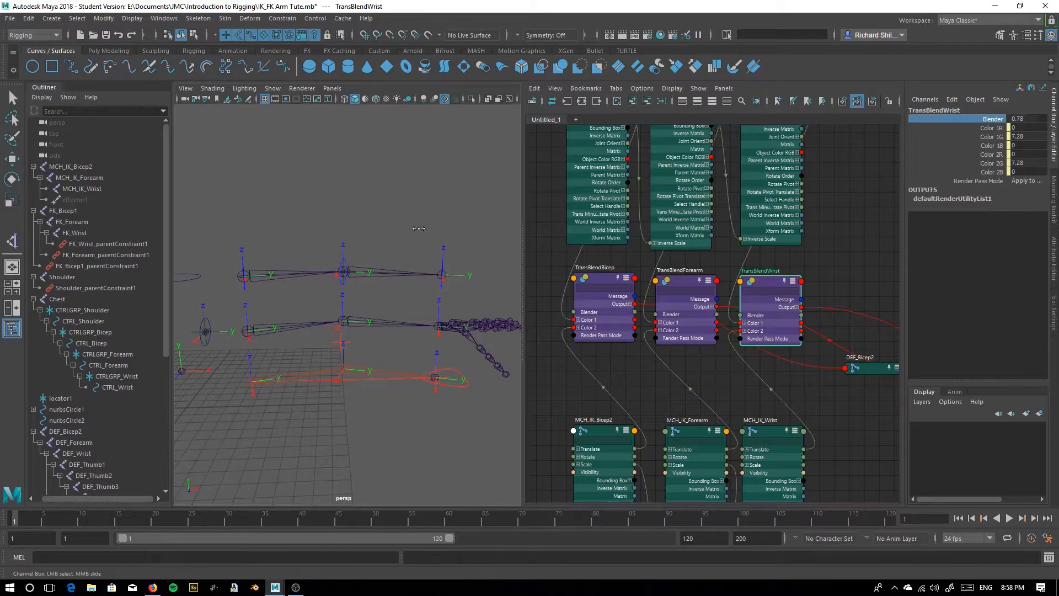
pyautogui.hotkey('ctrl', 'z')
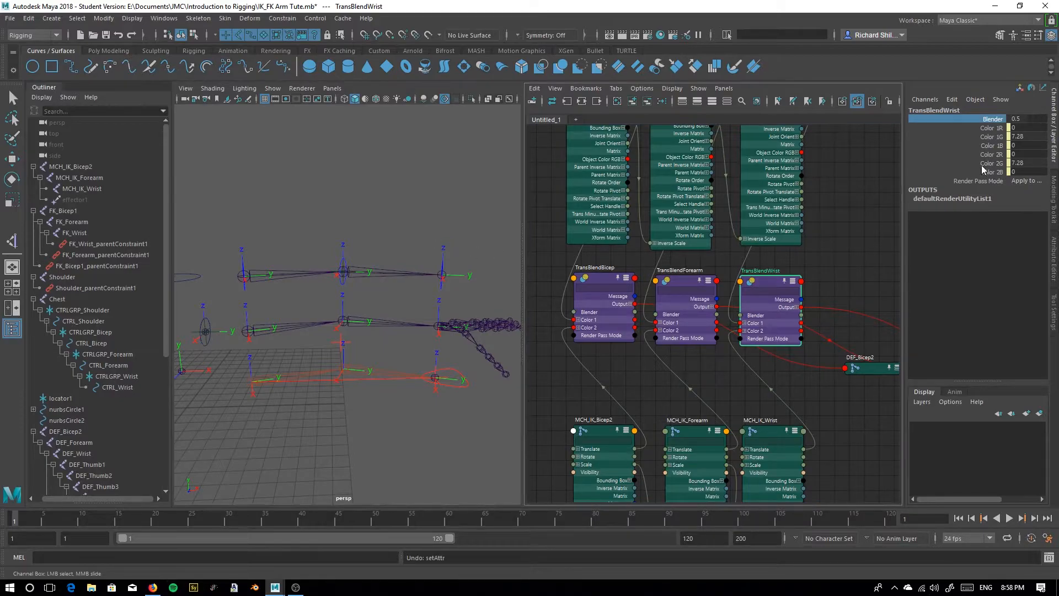
# Test TransBlendBicep by varying its Blender between the FK and IK chains, and reset it to 0.5
pyautogui.click(595, 277)
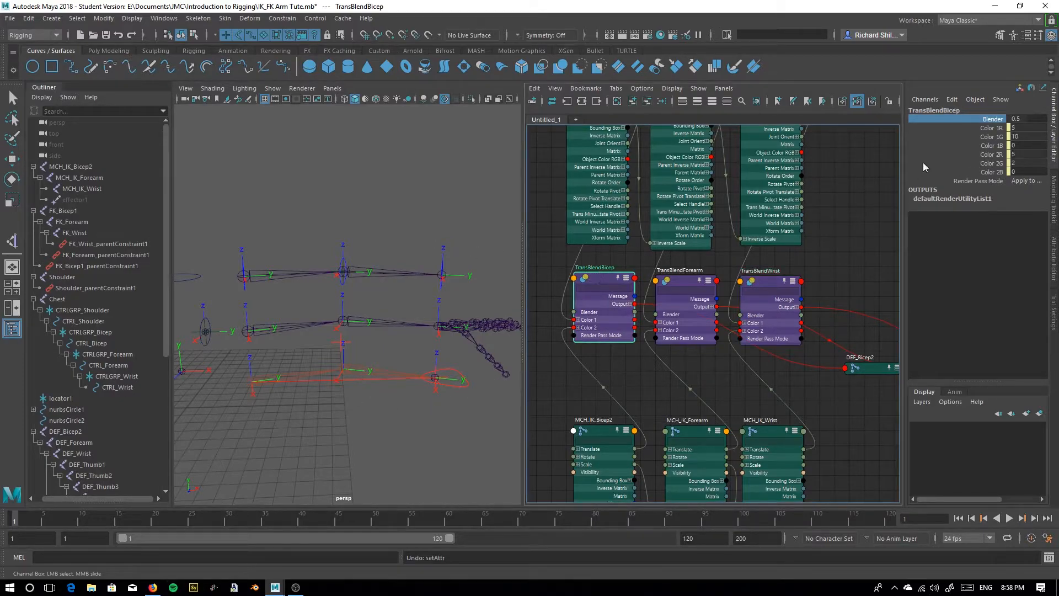
pyautogui.moveTo(348, 221)
pyautogui.mouseDown(button='middle')
pyautogui.moveTo(358, 221)
pyautogui.moveTo(334, 219)
pyautogui.moveTo(364, 210)
pyautogui.moveTo(322, 226)
pyautogui.moveTo(367, 220)
pyautogui.mouseUp(button='middle')
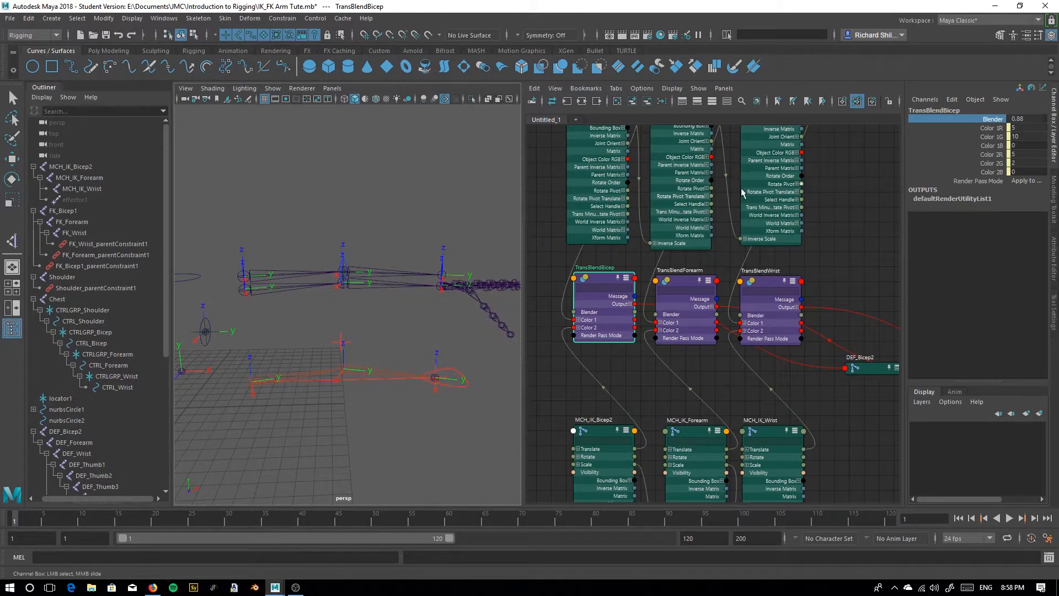
pyautogui.moveTo(295, 242)
pyautogui.mouseDown(button='middle')
pyautogui.moveTo(325, 236)
pyautogui.moveTo(278, 246)
pyautogui.moveTo(349, 226)
pyautogui.moveTo(310, 232)
pyautogui.mouseUp(button='middle')
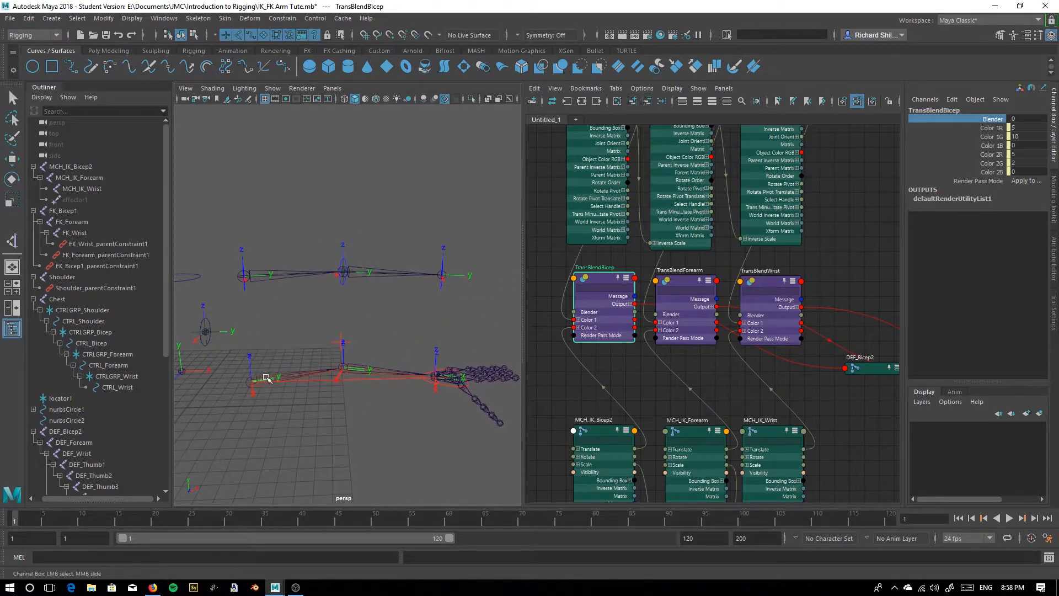
pyautogui.doubleClick(1020, 120)
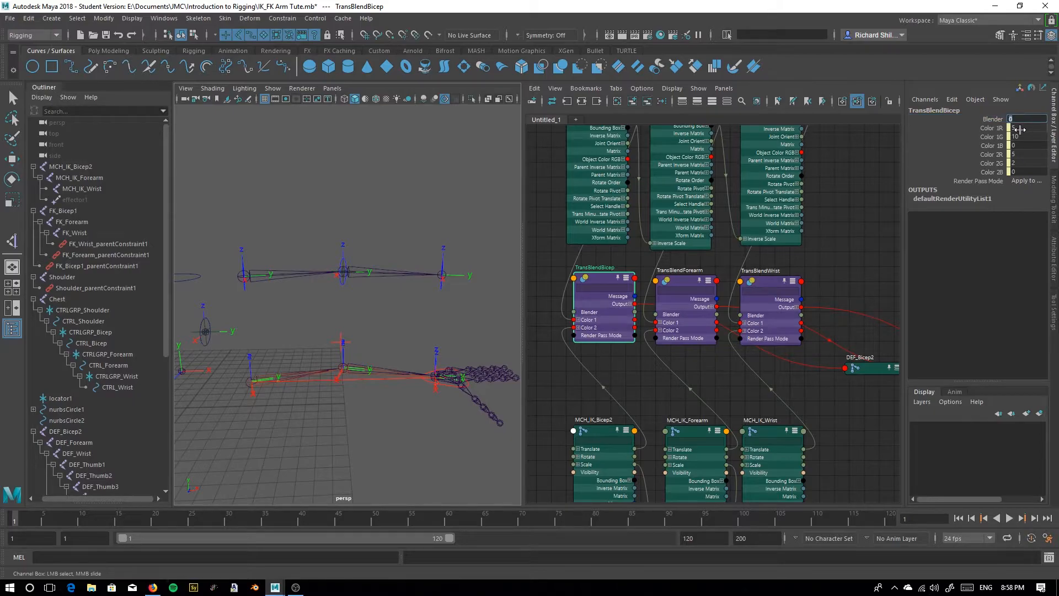
pyautogui.write('0.5')
pyautogui.press('Return')
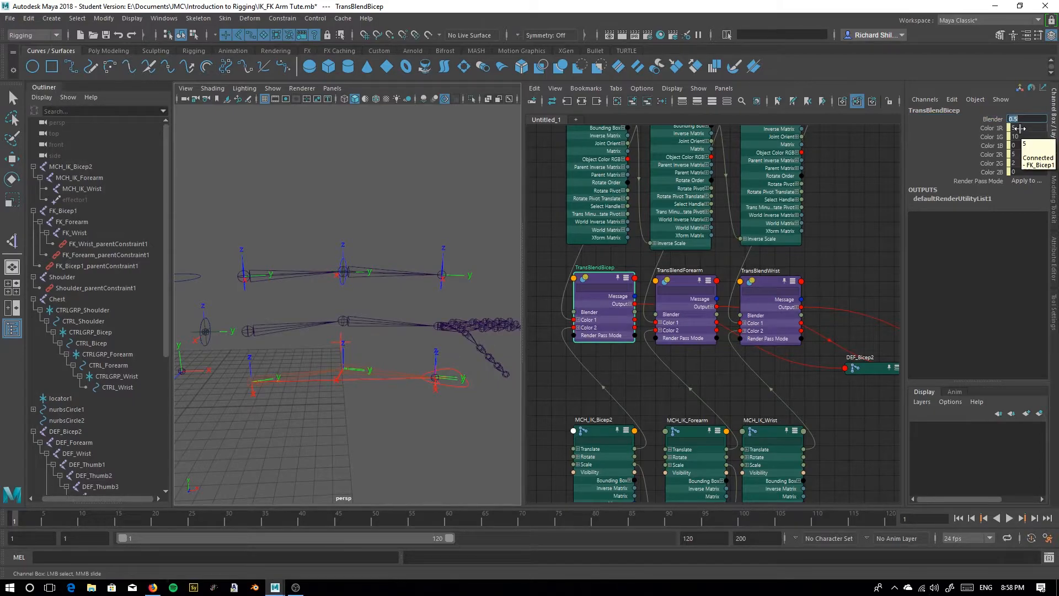
# Stack the DEF_Bicep2, DEF_Forearm and DEF_Wrist nodes in a vertical column, in that order
pyautogui.keyDown('alt'); pyautogui.moveTo(808, 409); pyautogui.dragTo(598, 349, button='middle'); pyautogui.keyUp('alt')
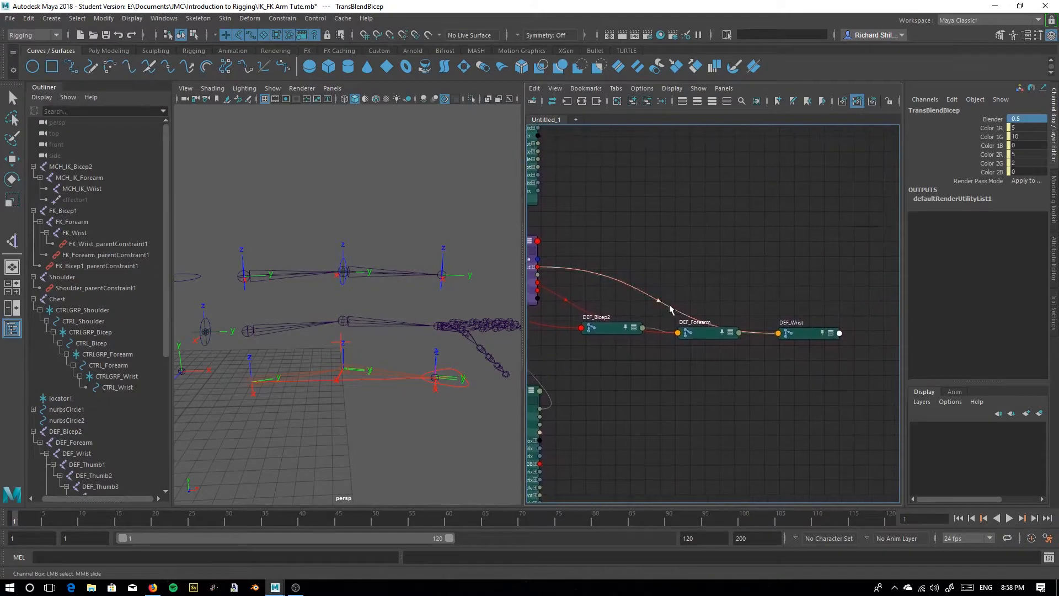
pyautogui.press('w')
pyautogui.moveTo(701, 333); pyautogui.dragTo(708, 250)
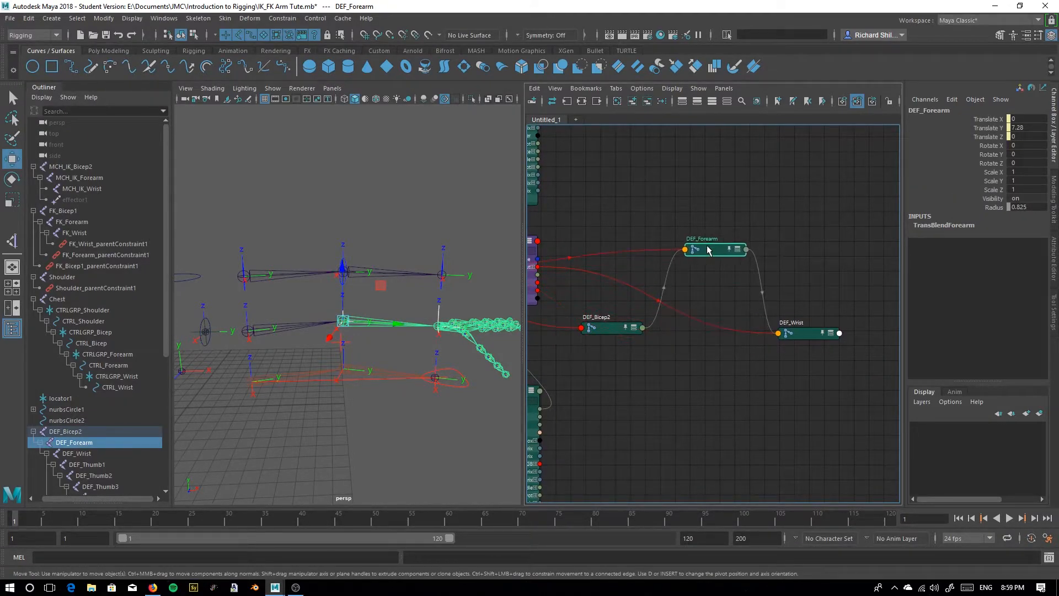
pyautogui.moveTo(611, 328); pyautogui.dragTo(715, 185)
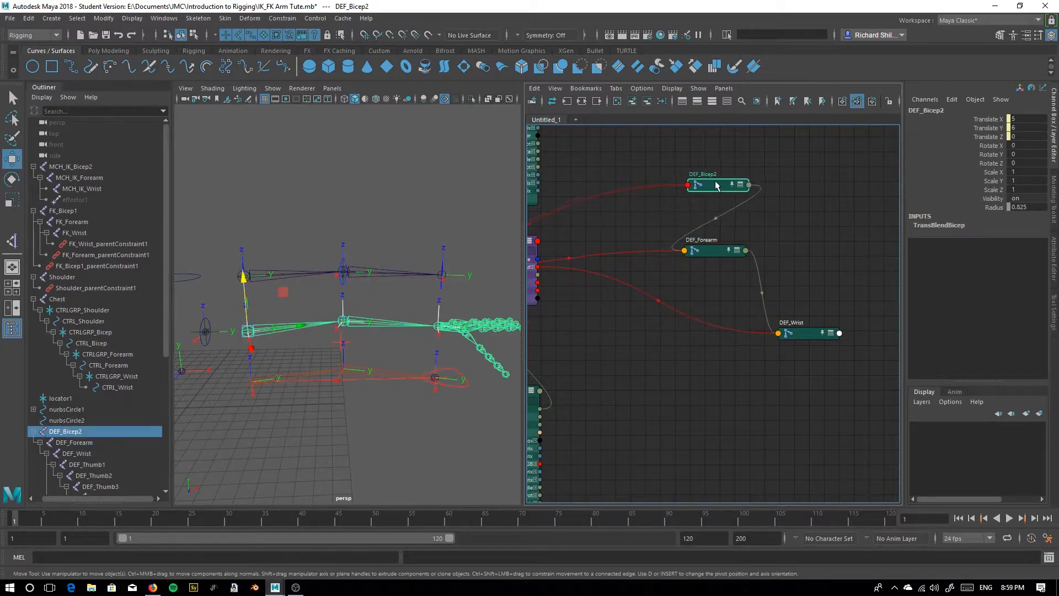
pyautogui.moveTo(813, 335); pyautogui.dragTo(718, 298)
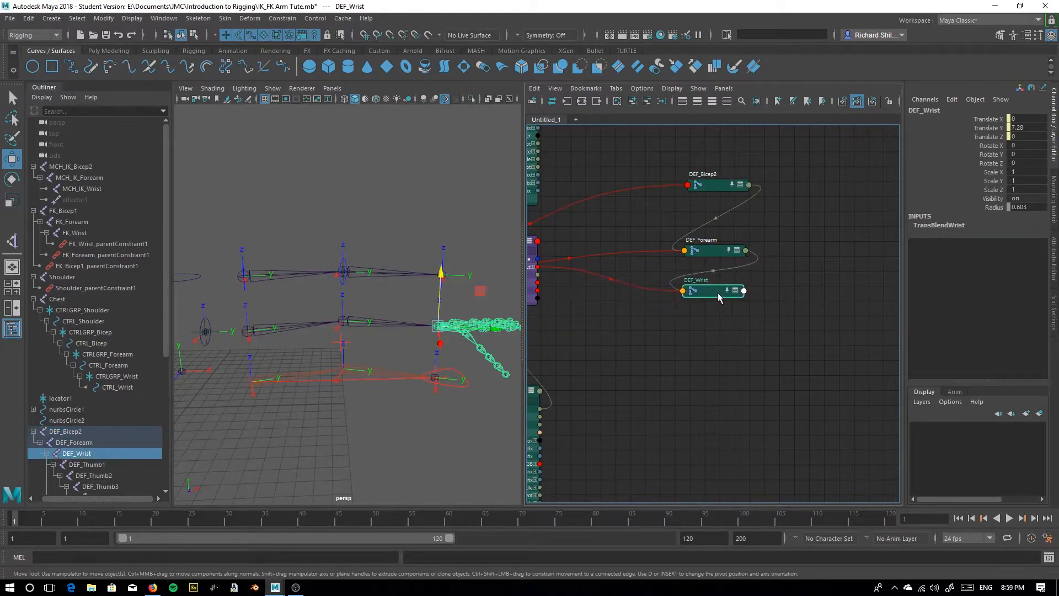
# Move the MCH_IK_Bicep2, MCH_IK_Forearm and MCH_IK_Wrist nodes lower to make room beneath the TransBlend nodes
pyautogui.moveTo(668, 328); pyautogui.dragTo(788, 320, button='middle')
pyautogui.moveTo(619, 327); pyautogui.dragTo(801, 356, button='middle')
pyautogui.moveTo(767, 405); pyautogui.dragTo(737, 287, button='middle')
pyautogui.moveTo(622, 267); pyautogui.dragTo(624, 336)
pyautogui.moveTo(681, 271); pyautogui.dragTo(678, 340)
pyautogui.moveTo(741, 268); pyautogui.dragTo(742, 335)
pyautogui.click(769, 269)
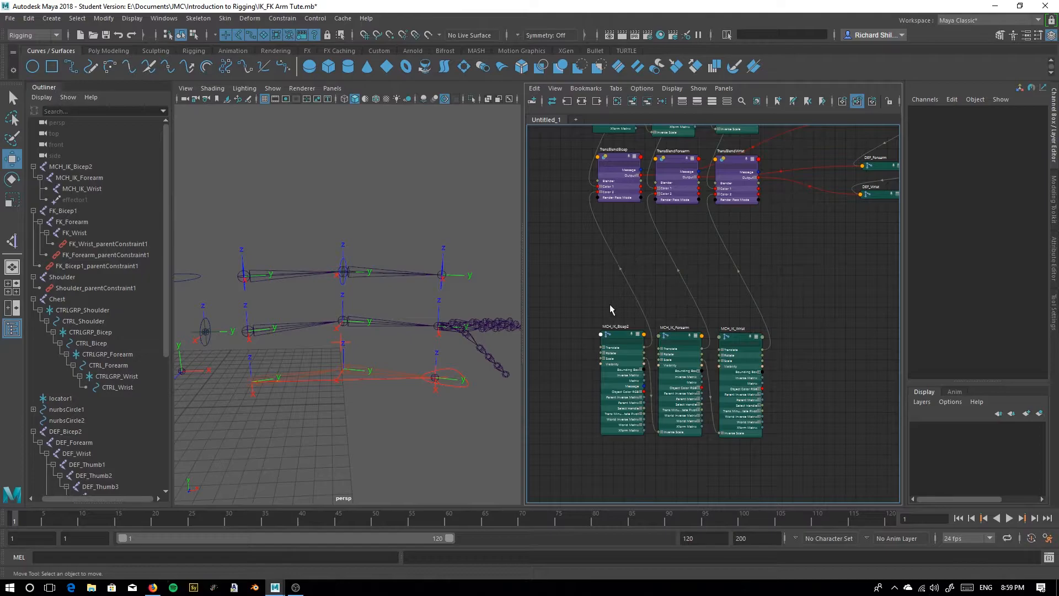
# Create a blendColors node beneath TransBlendBicep and duplicate it twice, placing the copies beneath TransBlendForearm and TransBlendWrist
pyautogui.press('Tab')
pyautogui.write('blen')
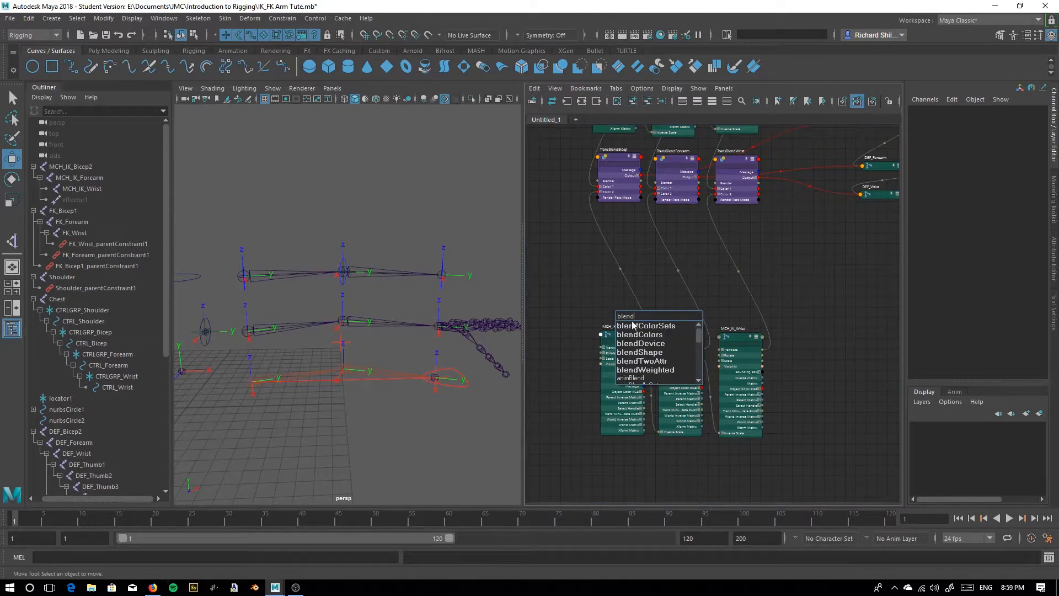
pyautogui.click(640, 334)
pyautogui.moveTo(631, 310); pyautogui.dragTo(617, 237)
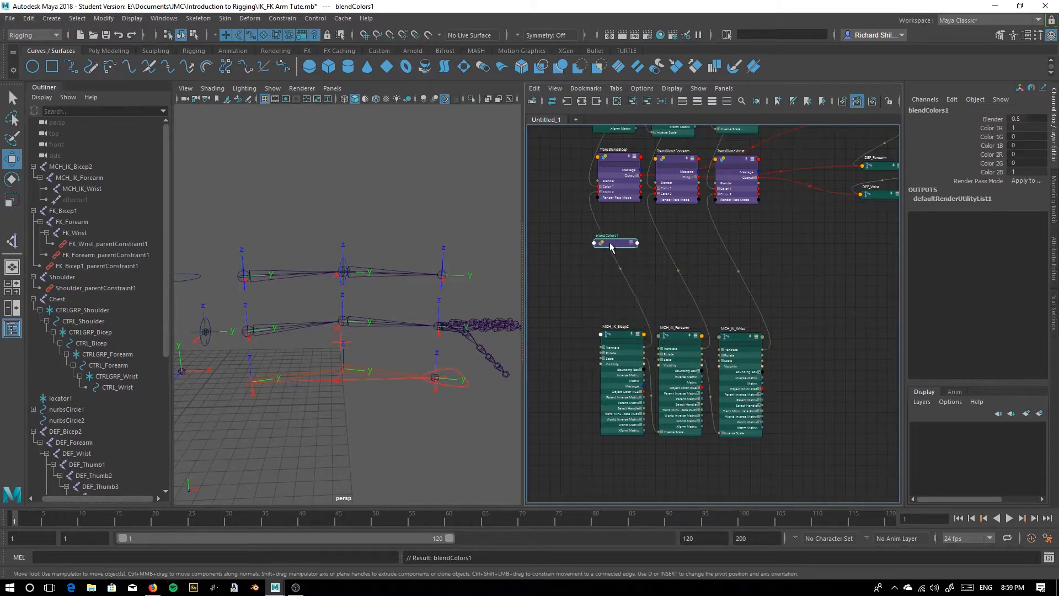
pyautogui.hotkey('ctrl', 'd')
pyautogui.hotkey('ctrl', 'd')
pyautogui.moveTo(772, 268); pyautogui.dragTo(678, 240)
pyautogui.moveTo(831, 355); pyautogui.dragTo(737, 242)
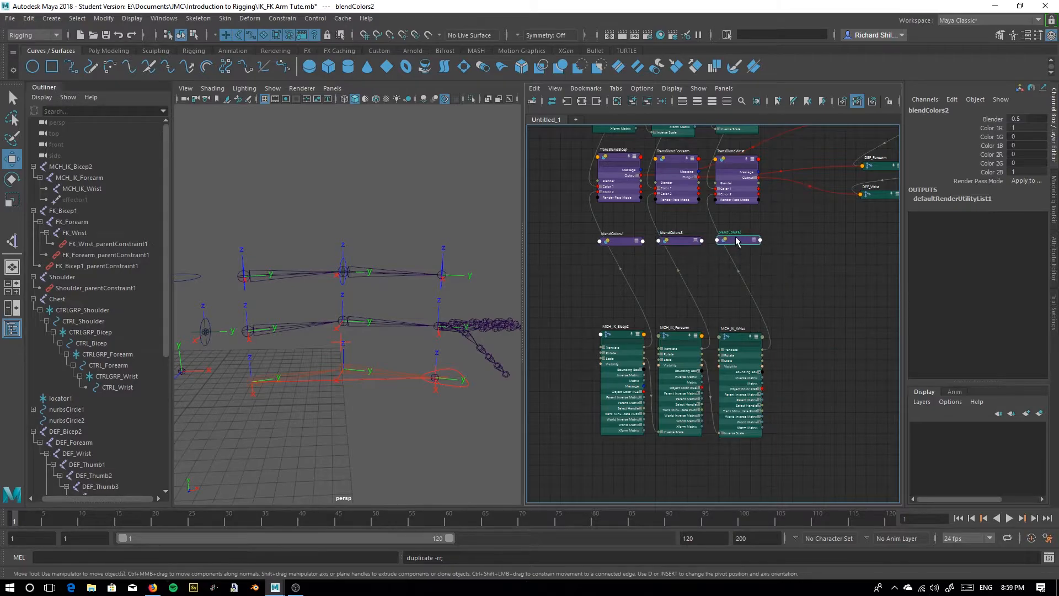
# Rename the new blendColors1 node as RotBlendBicep and copy the name for reuse
pyautogui.scroll(3, 636, 269)
pyautogui.doubleClick(596, 328)
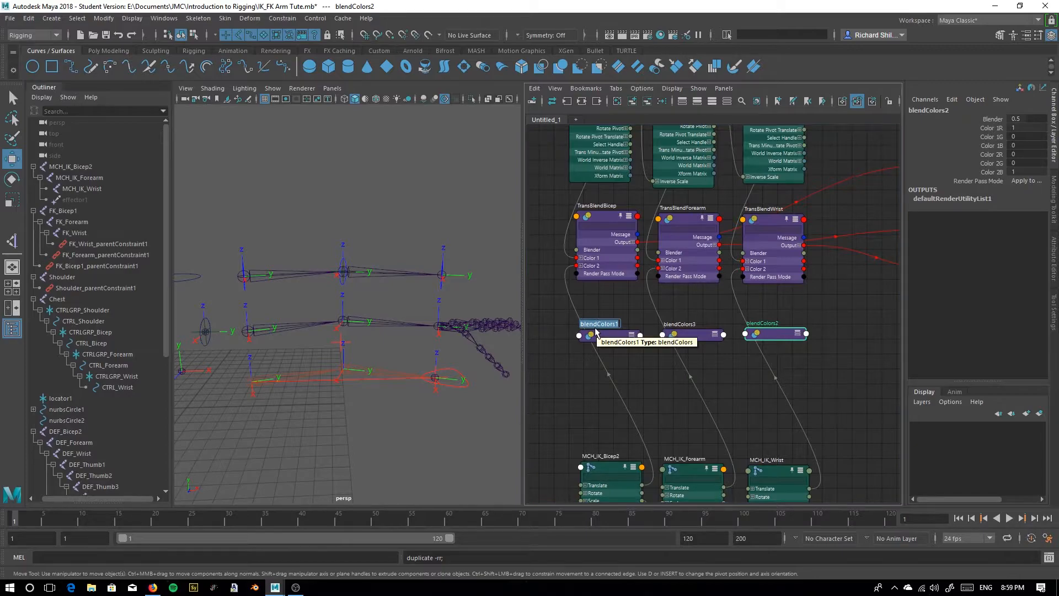
pyautogui.write('R')
pyautogui.write('otBlendBicep')
pyautogui.hotkey('shift', 'Home')
pyautogui.hotkey('ctrl', 'c')
# Rename the new blendColors3 node as RotBlendForearm
pyautogui.doubleClick(682, 324)
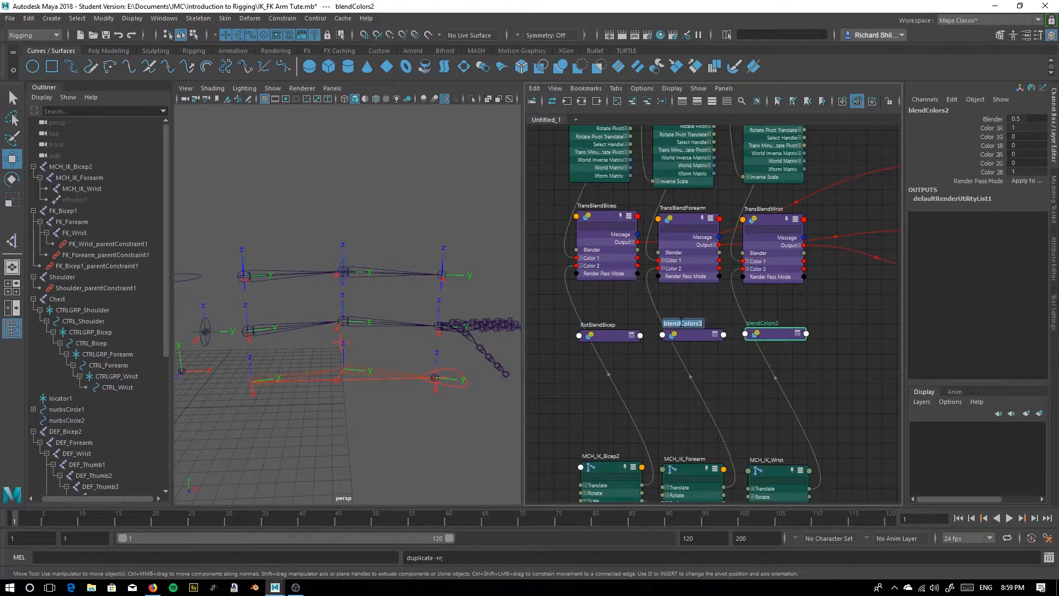
pyautogui.hotkey('ctrl', 'v')
pyautogui.press('BackSpace')
pyautogui.press('BackSpace')
pyautogui.press('BackSpace')
pyautogui.write('Forearm')
pyautogui.press('Return')
# Rename the new blendColors2 node as RotBlendWrist
pyautogui.doubleClick(751, 322)
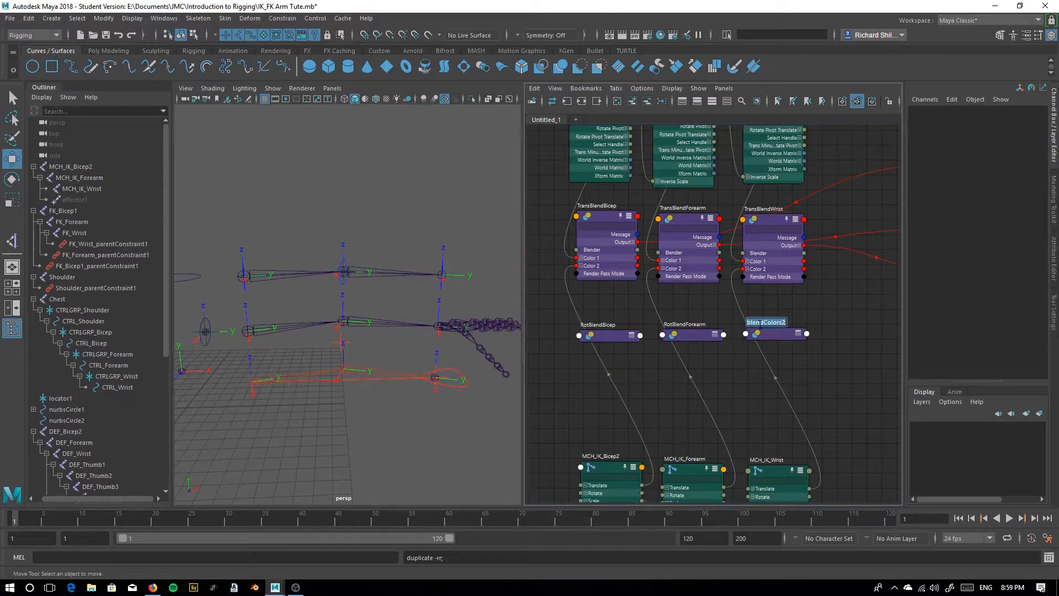
pyautogui.hotkey('ctrl', 'v')
pyautogui.press('BackSpace')
pyautogui.press('BackSpace')
pyautogui.press('BackSpace')
pyautogui.write('Wrist')
pyautogui.press('Return')
# Align RotBlendBicep with its row and select it together with RotBlendForearm and RotBlendWrist
pyautogui.click(640, 333)
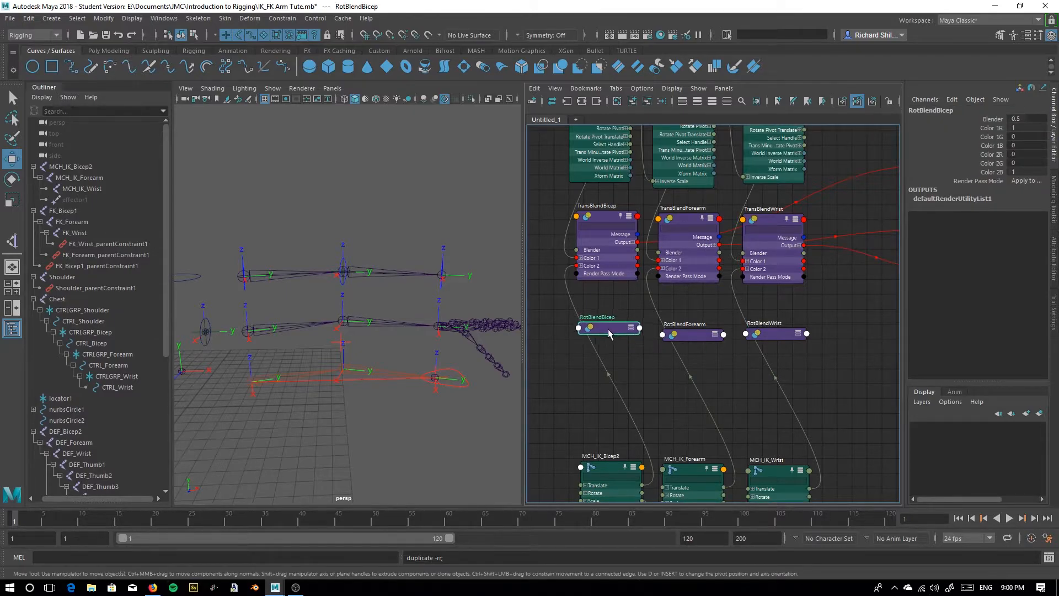
pyautogui.keyDown('shift'); pyautogui.click(696, 333); pyautogui.keyUp('shift')
pyautogui.keyDown('shift'); pyautogui.click(763, 336); pyautogui.keyUp('shift')
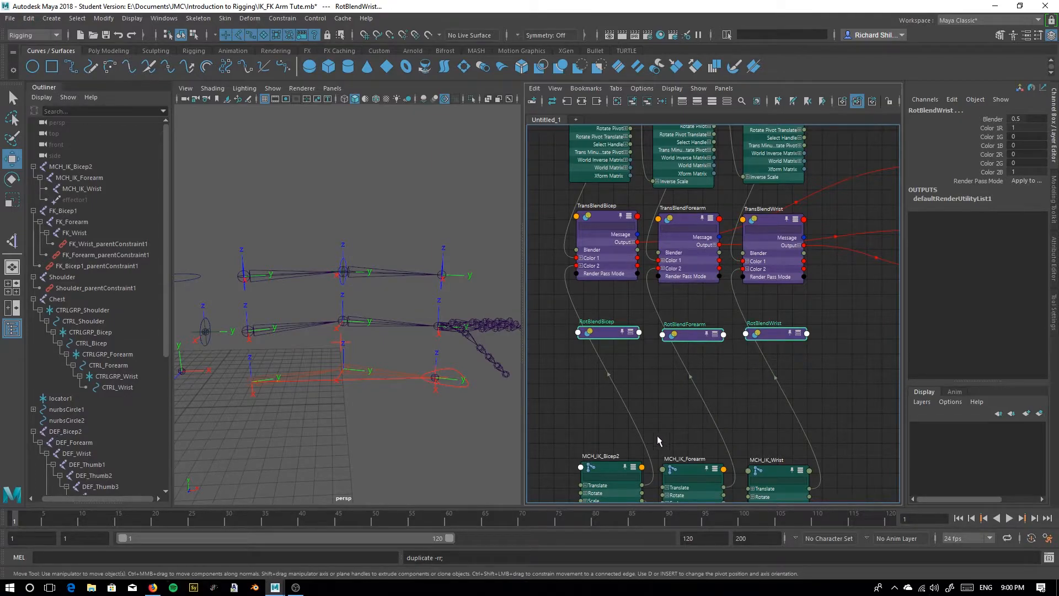
# Examine the attributes of the FK joint nodes and the TransBlend nodes above the new RotBlend nodes
pyautogui.keyDown('alt'); pyautogui.moveTo(658, 406); pyautogui.dragTo(706, 381, button='middle'); pyautogui.keyUp('alt')
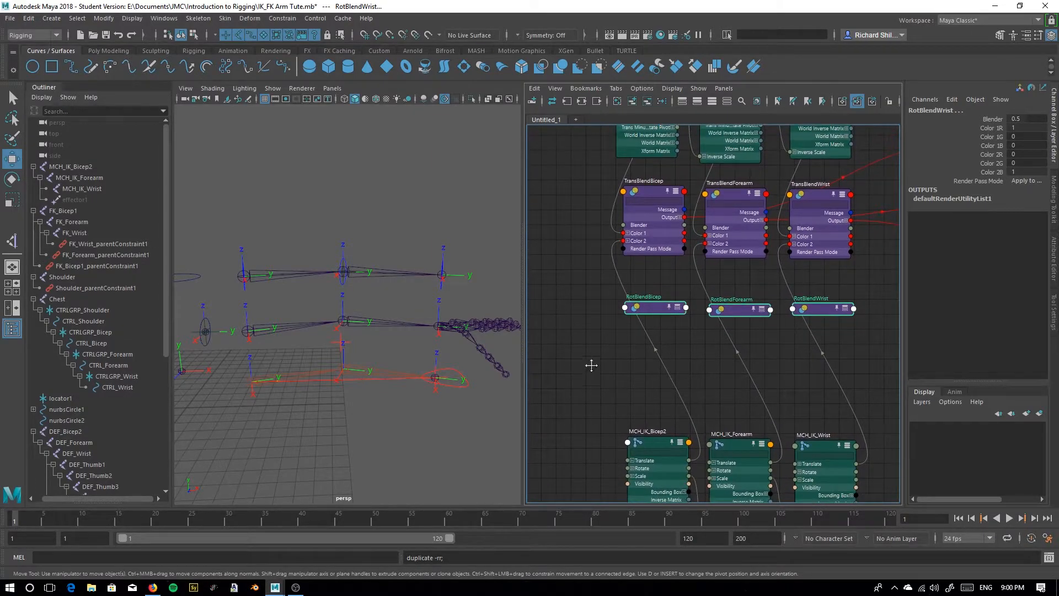
pyautogui.keyDown('alt'); pyautogui.moveTo(591, 365); pyautogui.dragTo(591, 415, button='middle'); pyautogui.keyUp('alt')
pyautogui.keyDown('alt'); pyautogui.moveTo(586, 359); pyautogui.dragTo(583, 366, button='middle'); pyautogui.keyUp('alt')
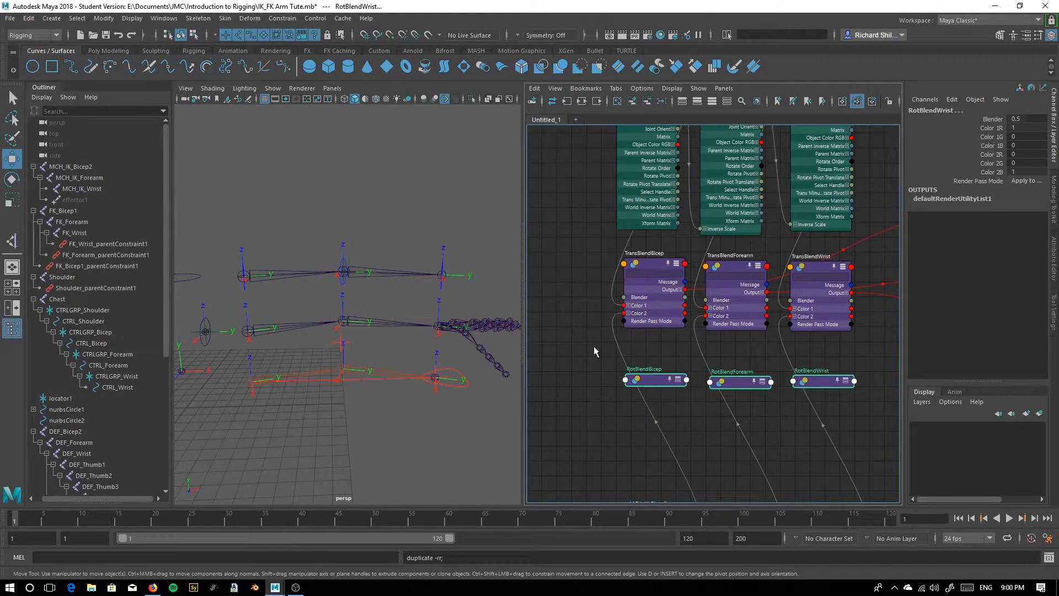
pyautogui.keyDown('alt'); pyautogui.moveTo(594, 350); pyautogui.dragTo(578, 373, button='middle'); pyautogui.keyUp('alt')
pyautogui.keyDown('alt'); pyautogui.moveTo(587, 268); pyautogui.dragTo(599, 305, button='middle'); pyautogui.keyUp('alt')
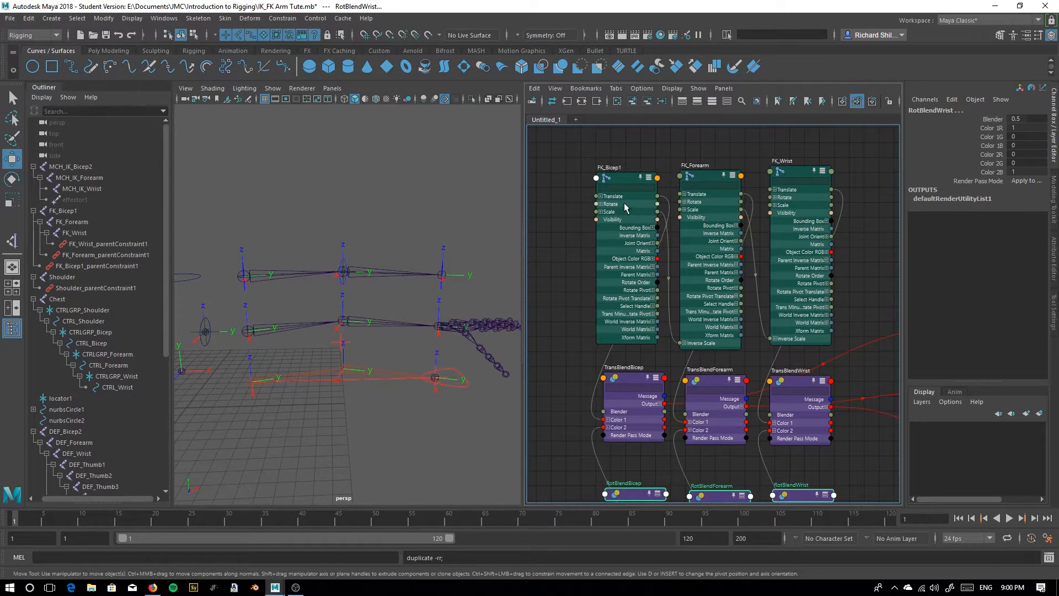
pyautogui.keyDown('alt'); pyautogui.moveTo(574, 386); pyautogui.dragTo(557, 348, button='middle'); pyautogui.keyUp('alt')
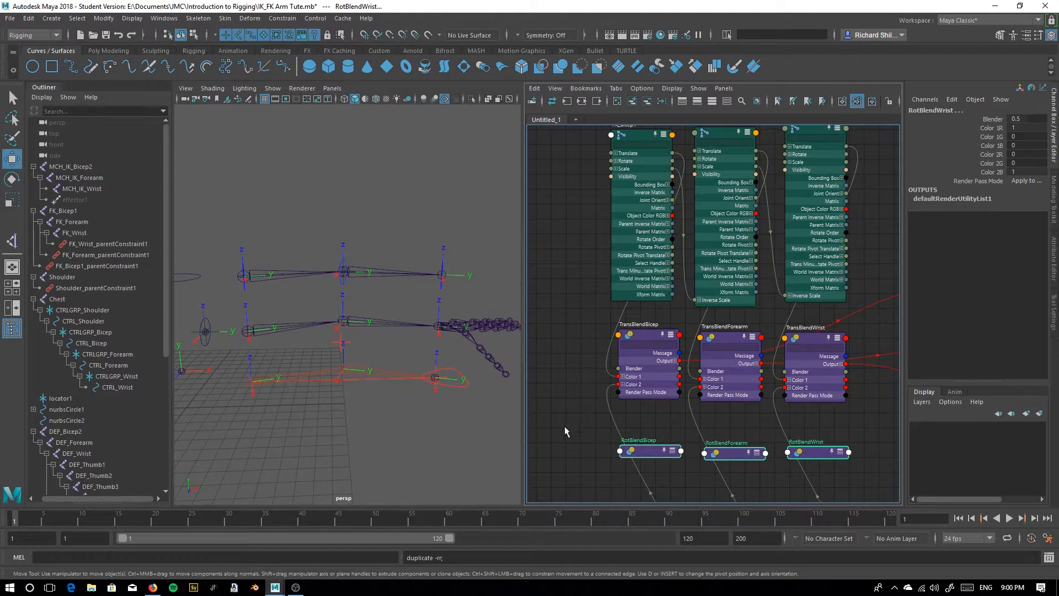
pyautogui.keyDown('alt'); pyautogui.moveTo(577, 432); pyautogui.dragTo(602, 412, button='middle'); pyautogui.keyUp('alt')
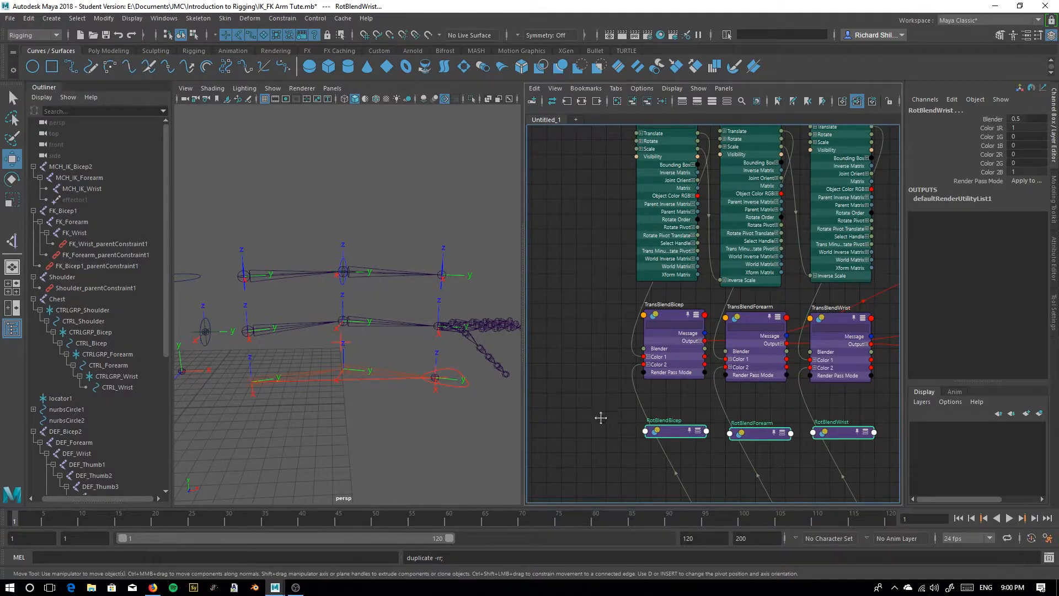
pyautogui.keyDown('alt'); pyautogui.moveTo(601, 418); pyautogui.dragTo(574, 369, button='middle'); pyautogui.keyUp('alt')
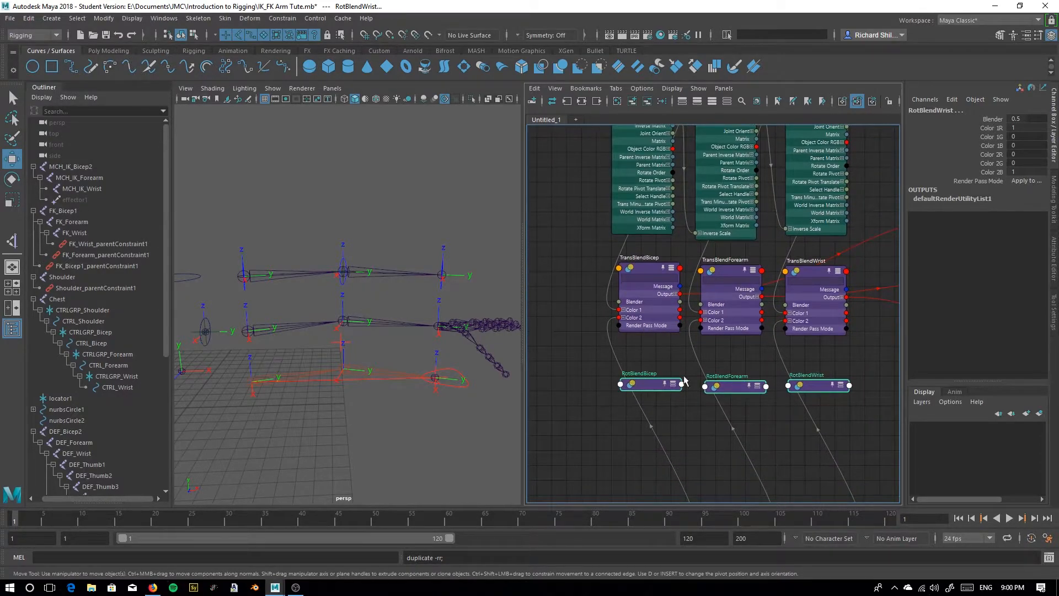
# Expand RotBlendBicep, RotBlendForearm and RotBlendWrist to show their blend attributes, and align them in a row beneath the TransBlend nodes
pyautogui.keyDown('alt'); pyautogui.moveTo(672, 369); pyautogui.dragTo(647, 444, button='middle'); pyautogui.keyUp('alt')
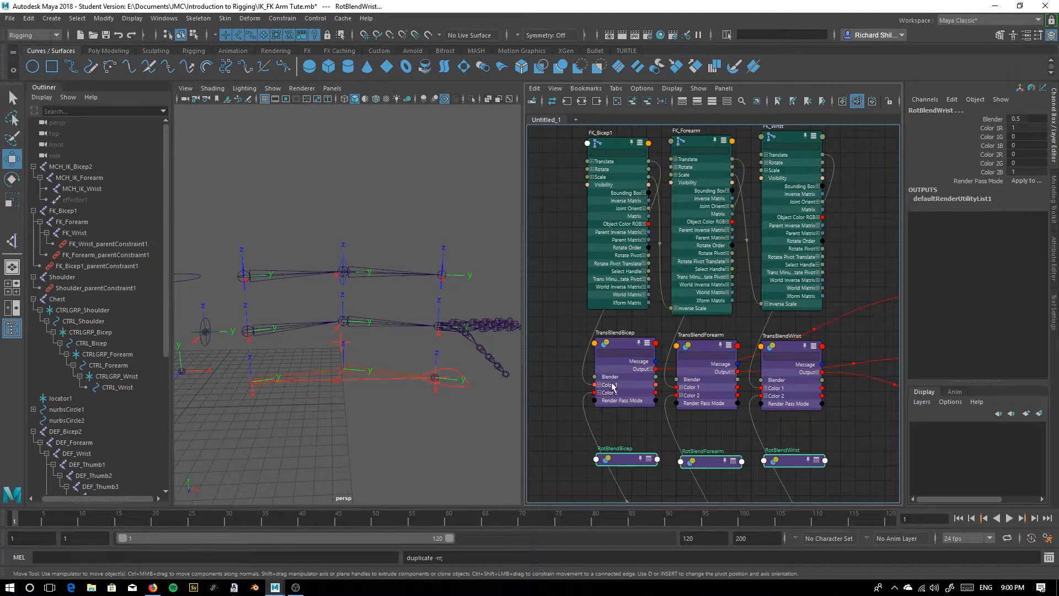
pyautogui.keyDown('alt'); pyautogui.moveTo(571, 460); pyautogui.dragTo(571, 444, button='middle'); pyautogui.keyUp('alt')
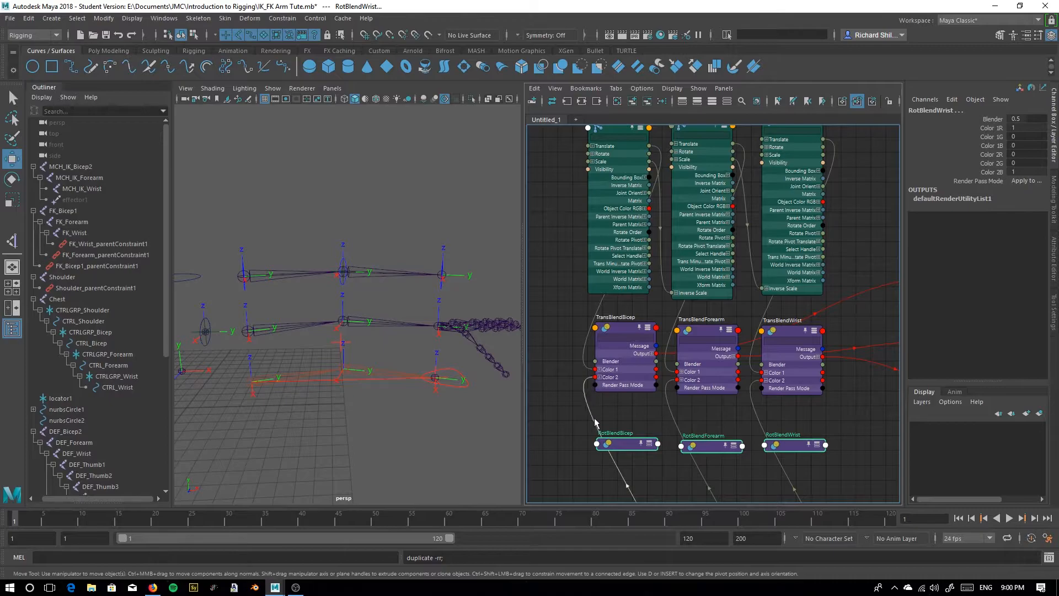
pyautogui.keyDown('alt'); pyautogui.moveTo(570, 429); pyautogui.dragTo(579, 414, button='middle'); pyautogui.keyUp('alt')
pyautogui.click(659, 428)
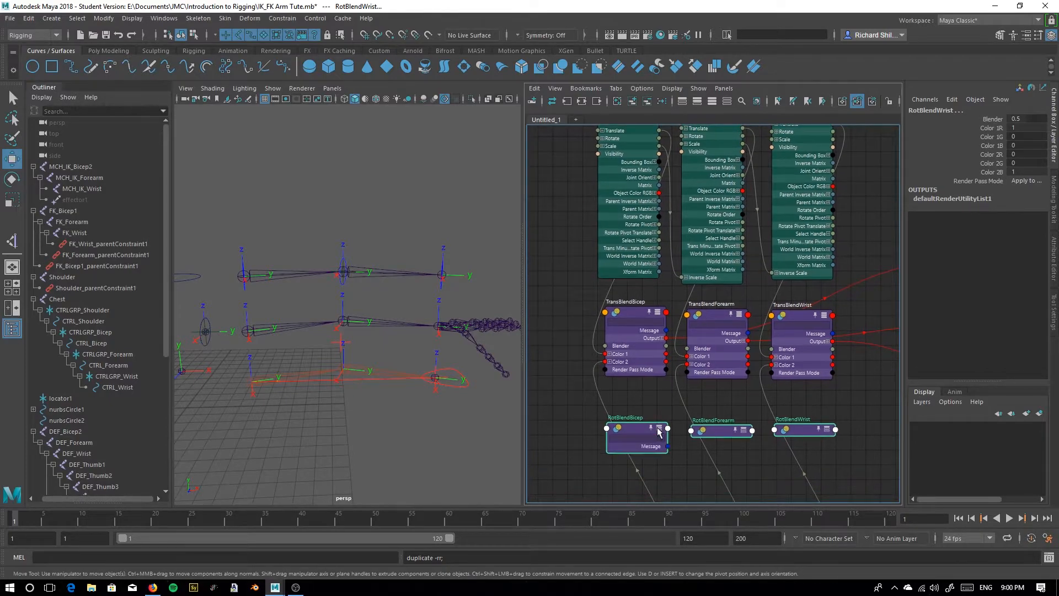
pyautogui.click(659, 429)
pyautogui.moveTo(637, 428); pyautogui.dragTo(638, 418)
pyautogui.click(744, 425)
pyautogui.click(744, 423)
pyautogui.click(744, 423)
pyautogui.moveTo(729, 423); pyautogui.dragTo(727, 418)
pyautogui.click(829, 422)
pyautogui.click(829, 423)
pyautogui.click(829, 422)
pyautogui.moveTo(800, 421); pyautogui.dragTo(800, 416)
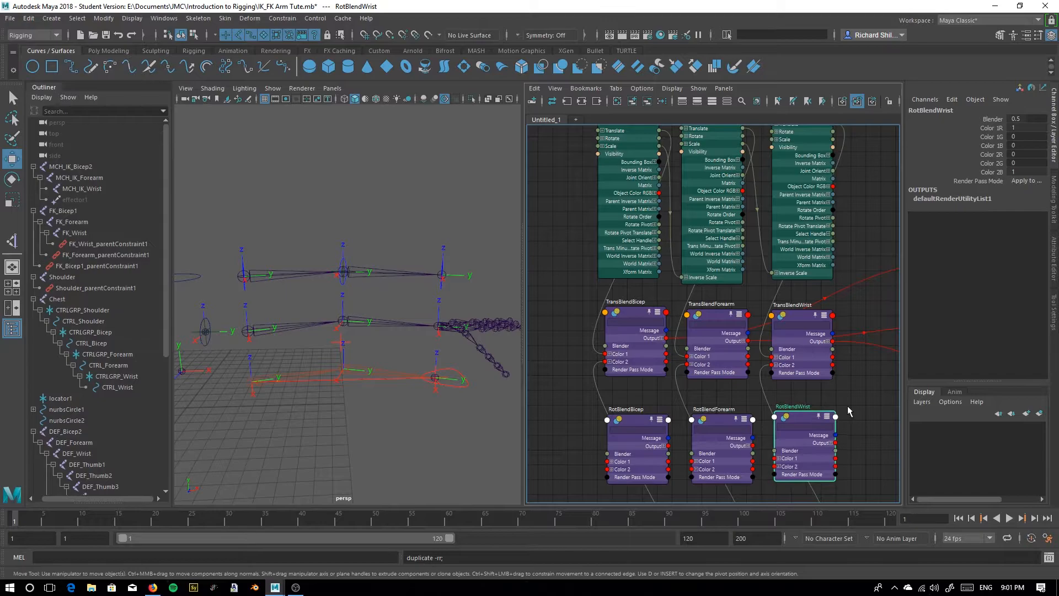
# Connect the Rotate output of FK_Bicep1 to Color 1 of RotBlendBicep
pyautogui.keyDown('alt'); pyautogui.moveTo(558, 402); pyautogui.dragTo(561, 414, button='middle'); pyautogui.keyUp('alt')
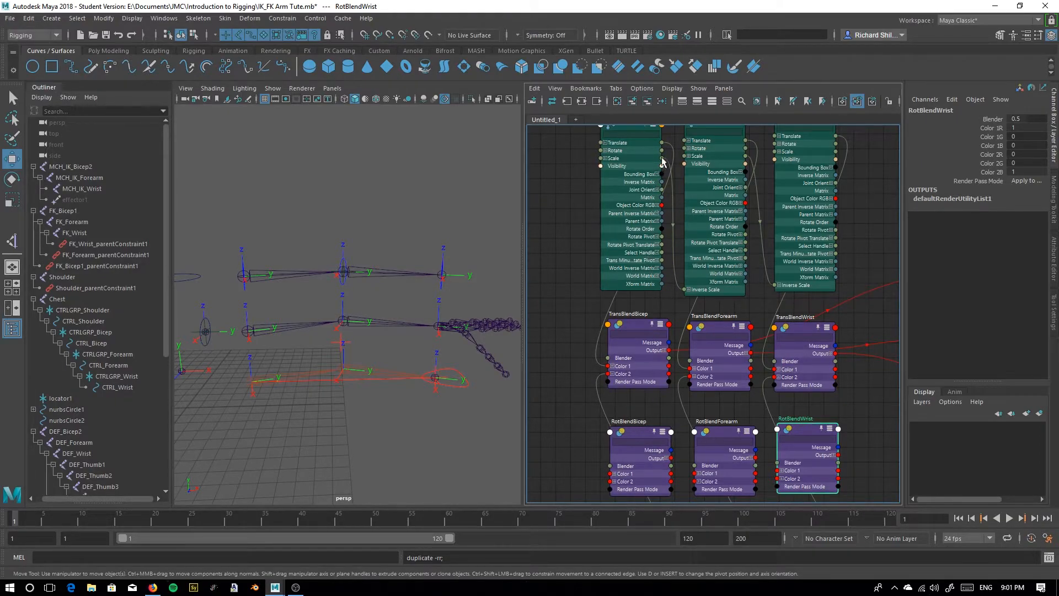
pyautogui.moveTo(661, 150); pyautogui.dragTo(608, 474)
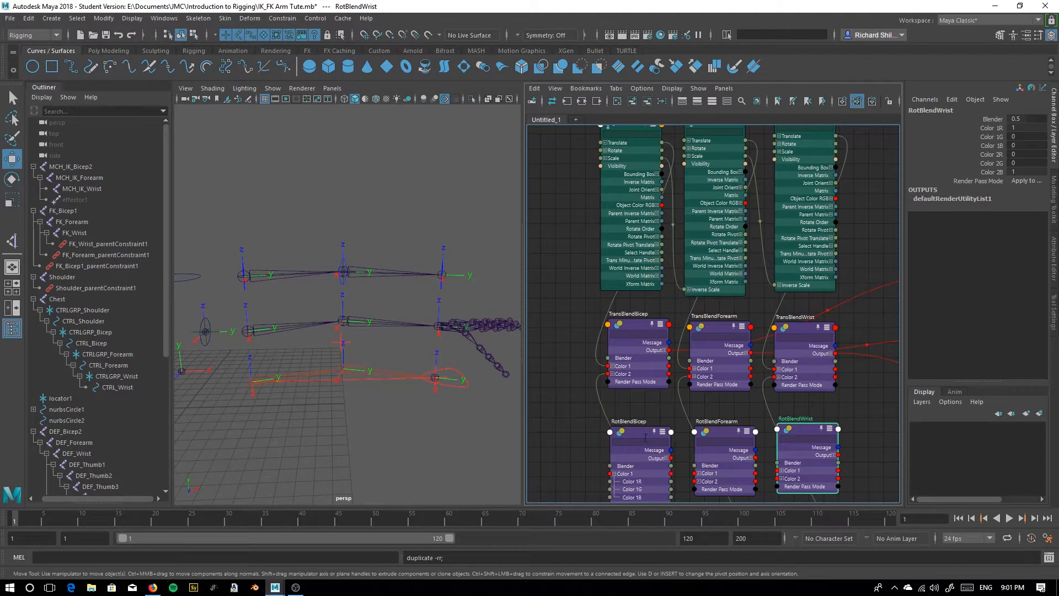
pyautogui.moveTo(662, 150); pyautogui.dragTo(609, 474)
# Find the unitConversion1 node below the joint rows and place it beside RotBlendBicep
pyautogui.scroll(-3, 617, 464)
pyautogui.moveTo(610, 474); pyautogui.dragTo(624, 272, button='middle')
pyautogui.moveTo(638, 416); pyautogui.dragTo(628, 207, button='middle')
pyautogui.keyDown('alt'); pyautogui.moveTo(590, 309); pyautogui.dragTo(593, 133, button='middle'); pyautogui.keyUp('alt')
pyautogui.keyDown('alt'); pyautogui.moveTo(635, 361); pyautogui.dragTo(646, 451, button='middle'); pyautogui.keyUp('alt')
pyautogui.moveTo(661, 457); pyautogui.dragTo(584, 207)
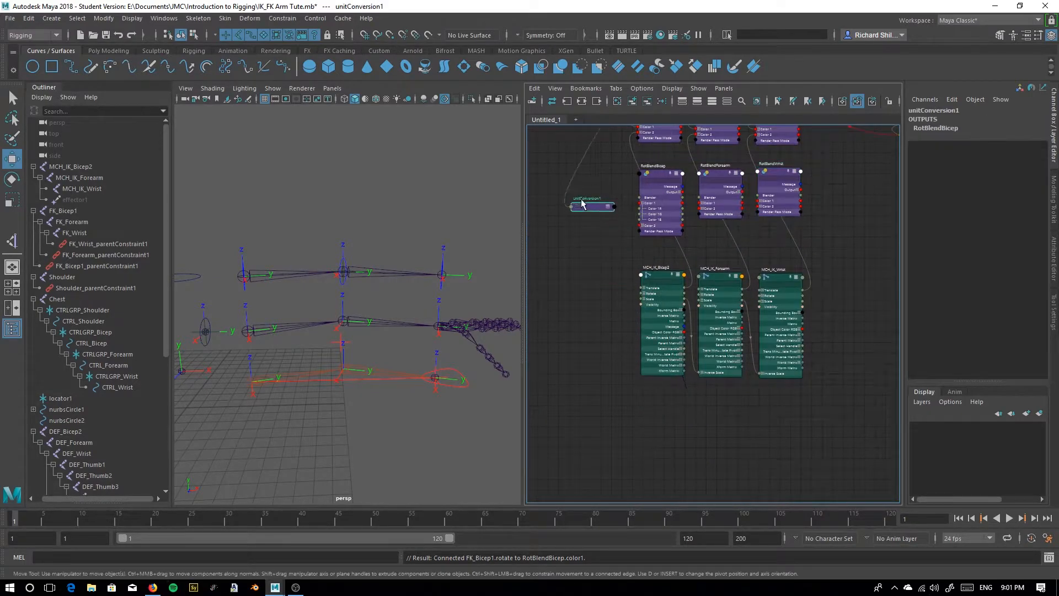
pyautogui.keyDown('alt'); pyautogui.moveTo(586, 200); pyautogui.dragTo(611, 307, button='middle'); pyautogui.keyUp('alt')
pyautogui.moveTo(611, 306); pyautogui.dragTo(609, 276)
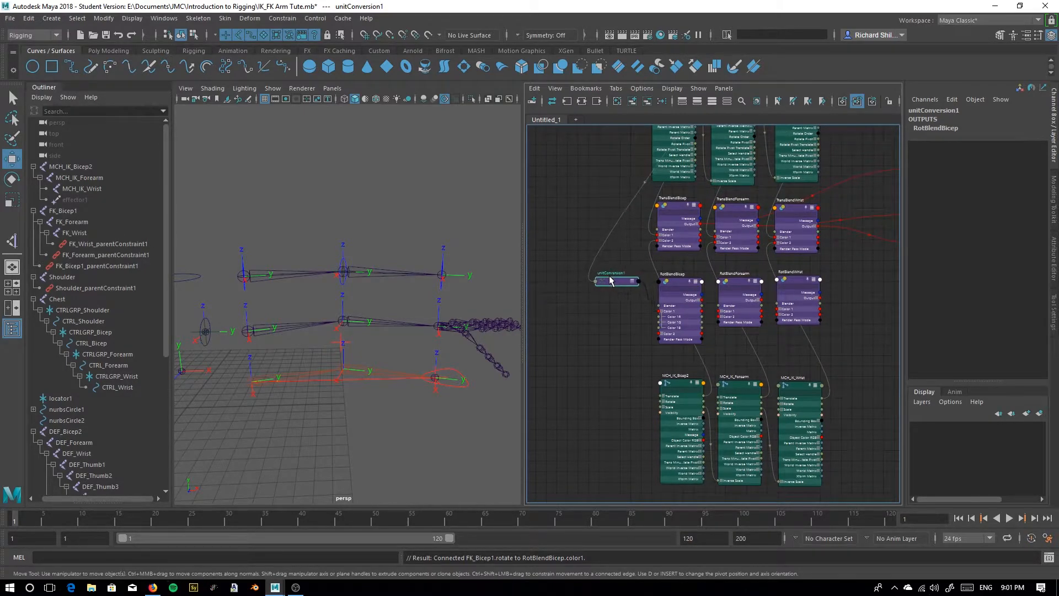
# Connect the Rotate output of MCH_IK_Bicep2 to Color 2 of RotBlendBicep
pyautogui.scroll(2, 627, 309)
pyautogui.keyDown('alt'); pyautogui.moveTo(634, 279); pyautogui.dragTo(592, 416, button='middle'); pyautogui.keyUp('alt')
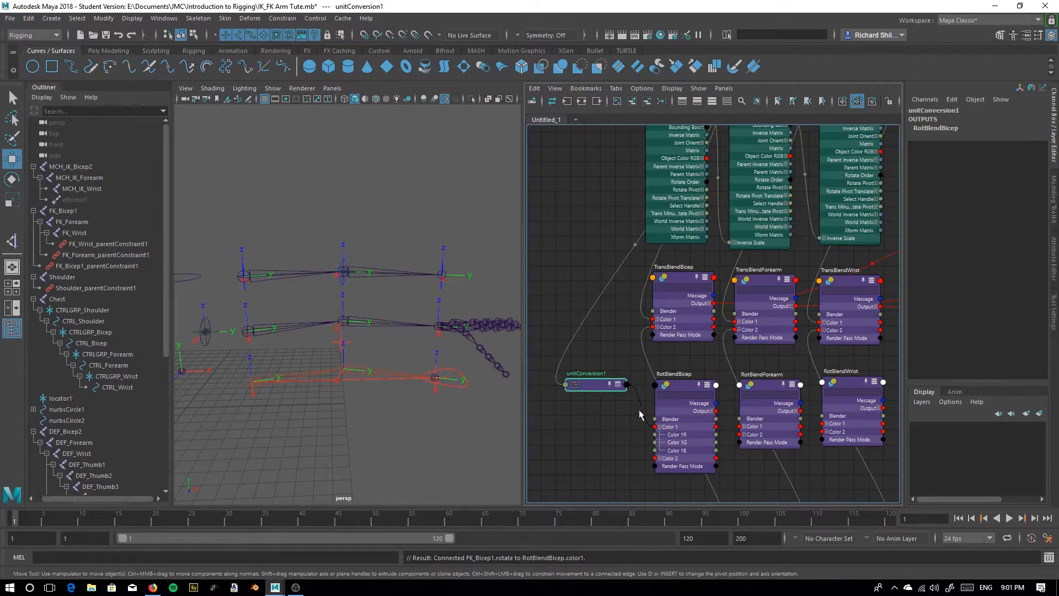
pyautogui.scroll(-4, 646, 408)
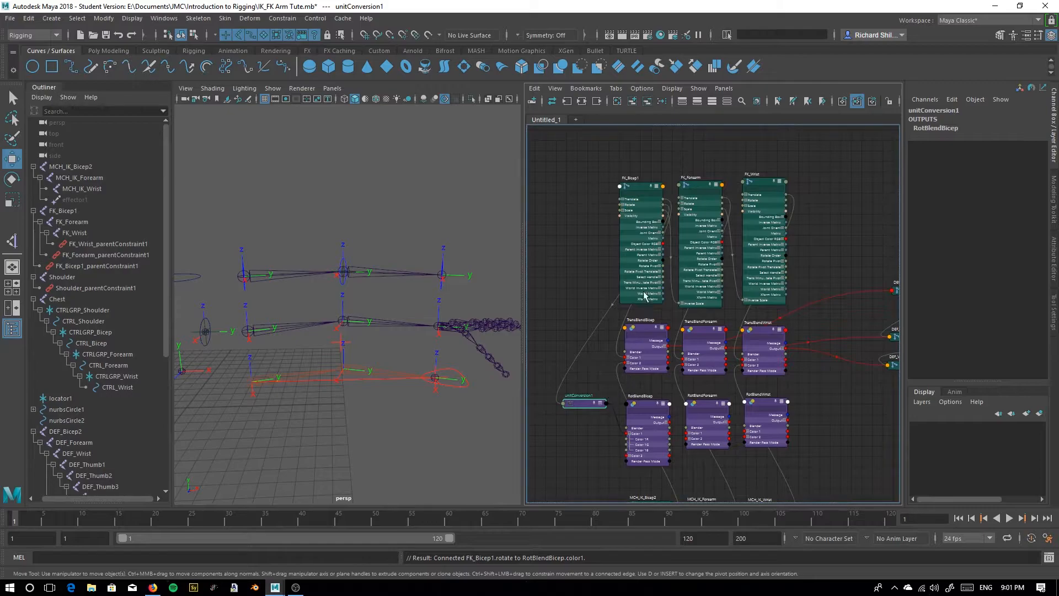
pyautogui.keyDown('alt'); pyautogui.moveTo(593, 409); pyautogui.dragTo(603, 352, button='middle'); pyautogui.keyUp('alt')
pyautogui.scroll(2, 632, 429)
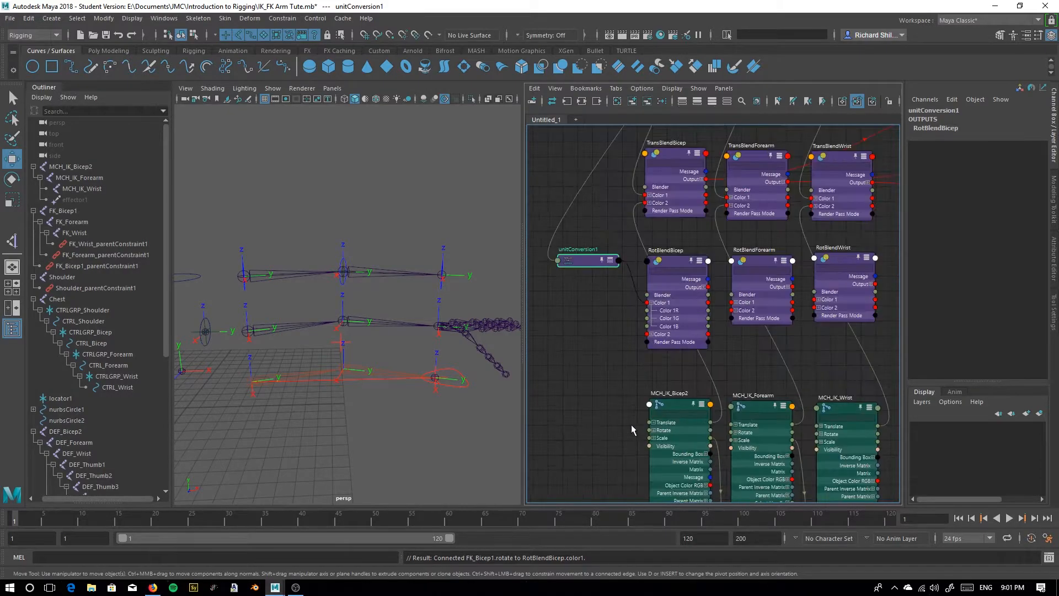
pyautogui.moveTo(710, 430); pyautogui.dragTo(646, 335)
# Move the unitConversion2 node directly beneath unitConversion1, beside RotBlendBicep
pyautogui.keyDown('alt'); pyautogui.moveTo(646, 337); pyautogui.dragTo(645, 160, button='middle'); pyautogui.keyUp('alt')
pyautogui.scroll(-3, 710, 417)
pyautogui.keyDown('alt'); pyautogui.moveTo(698, 386); pyautogui.dragTo(698, 321, button='middle'); pyautogui.keyUp('alt')
pyautogui.moveTo(705, 459); pyautogui.dragTo(631, 227)
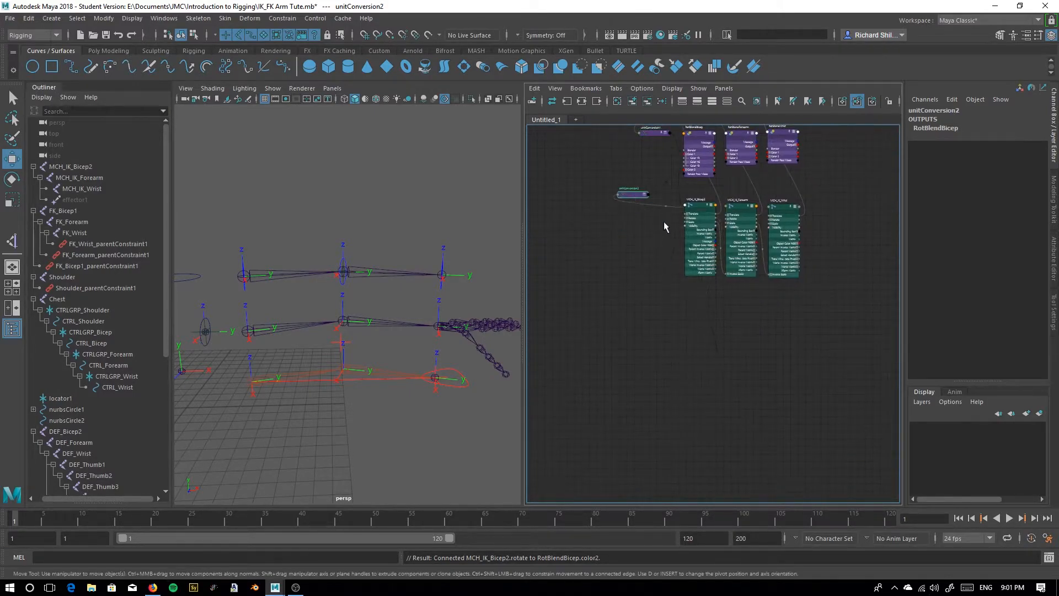
pyautogui.keyDown('alt'); pyautogui.moveTo(648, 321); pyautogui.dragTo(634, 436, button='middle'); pyautogui.keyUp('alt')
pyautogui.scroll(2, 616, 348)
pyautogui.moveTo(634, 325); pyautogui.dragTo(645, 268)
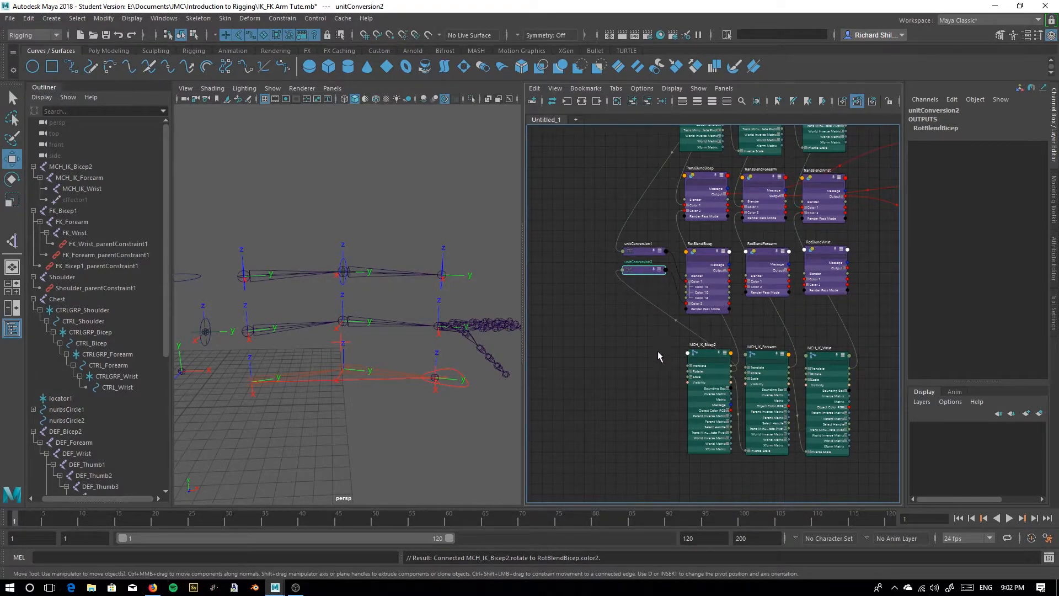
# Connect the Rotate outputs of FK_Forearm and MCH_IK_Forearm to Color 1 and Color 2 of RotBlendForearm
pyautogui.keyDown('alt'); pyautogui.moveTo(627, 350); pyautogui.dragTo(614, 356, button='middle'); pyautogui.keyUp('alt')
pyautogui.keyDown('alt'); pyautogui.moveTo(736, 333); pyautogui.dragTo(735, 391, button='middle'); pyautogui.keyUp('alt')
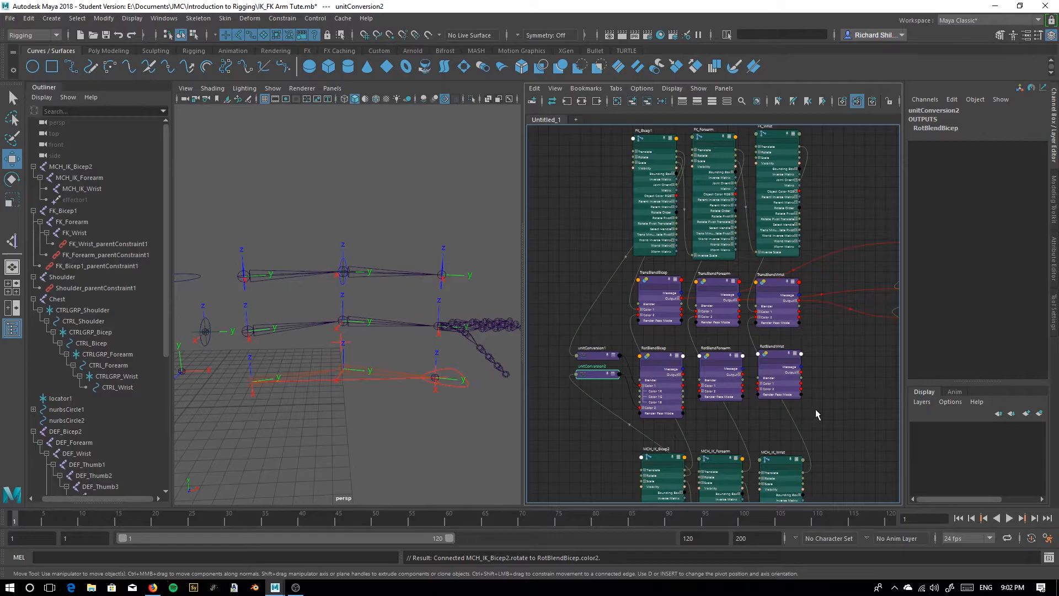
pyautogui.moveTo(737, 157); pyautogui.dragTo(702, 388)
pyautogui.keyDown('alt'); pyautogui.moveTo(696, 428); pyautogui.dragTo(710, 394, button='middle'); pyautogui.keyUp('alt')
pyautogui.moveTo(755, 445); pyautogui.dragTo(712, 357)
# Connect FK_Wrist's Rotate to Color 1 of RotBlendWrist and try to connect MCH_IK_Wrist's Rotate to its Color 2
pyautogui.keyDown('alt'); pyautogui.moveTo(825, 226); pyautogui.dragTo(794, 234, button='middle'); pyautogui.keyUp('alt')
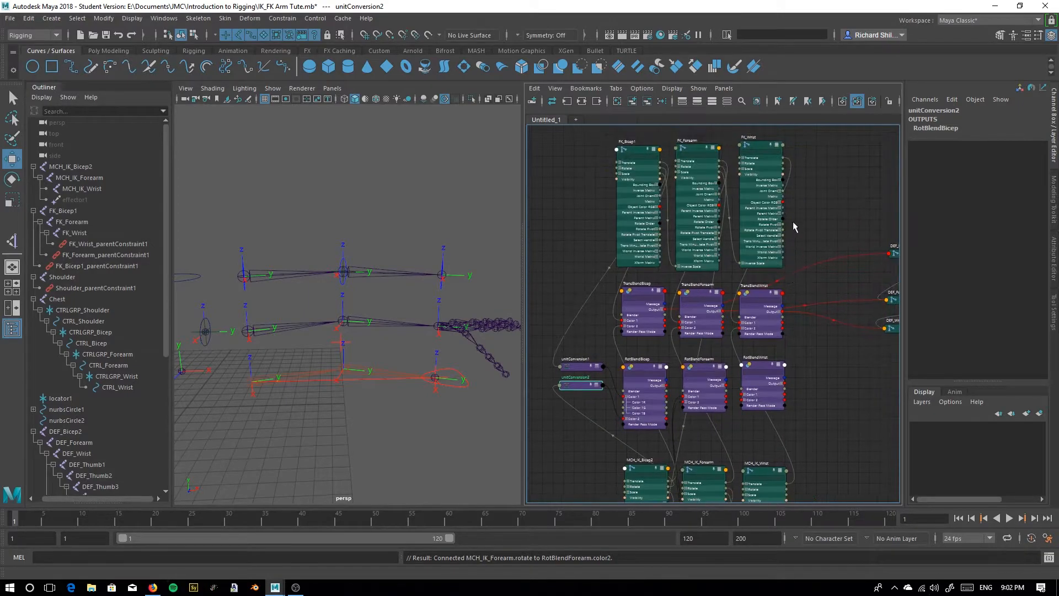
pyautogui.moveTo(787, 164); pyautogui.dragTo(741, 394)
pyautogui.keyDown('alt'); pyautogui.moveTo(809, 459); pyautogui.dragTo(812, 344, button='middle'); pyautogui.keyUp('alt')
pyautogui.scroll(2, 806, 412)
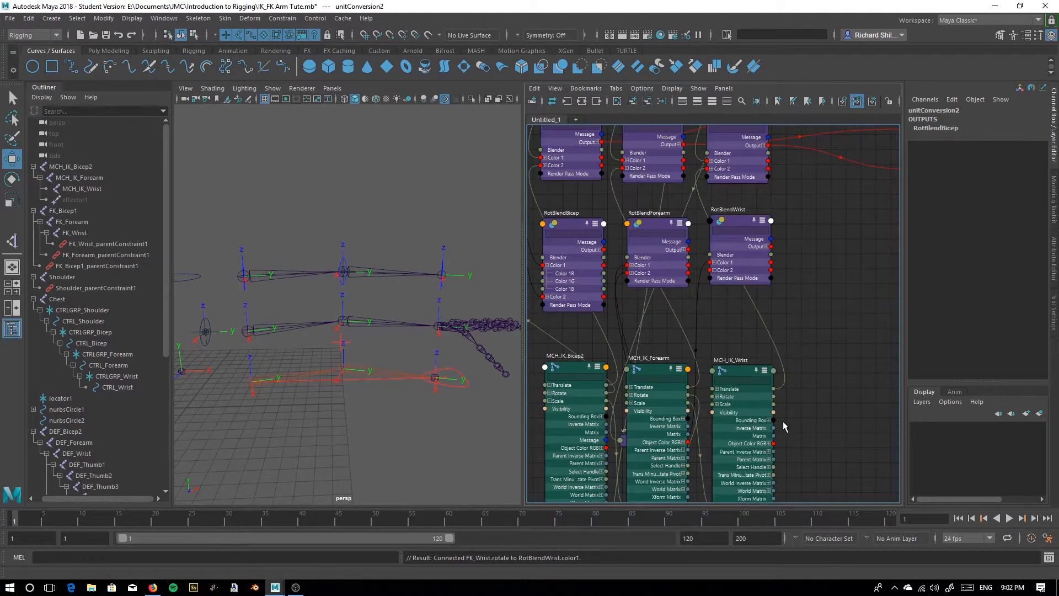
pyautogui.moveTo(774, 397); pyautogui.dragTo(710, 270)
# Stack unitConversion2, unitConversion3 and unitConversion4 in a column beneath unitConversion1 beside RotBlendBicep
pyautogui.scroll(-2, 646, 409)
pyautogui.keyDown('alt'); pyautogui.moveTo(821, 359); pyautogui.dragTo(919, 200, button='middle'); pyautogui.keyUp('alt')
pyautogui.moveTo(745, 385); pyautogui.dragTo(632, 239)
pyautogui.keyDown('alt'); pyautogui.moveTo(634, 346); pyautogui.dragTo(662, 523, button='middle'); pyautogui.keyUp('alt')
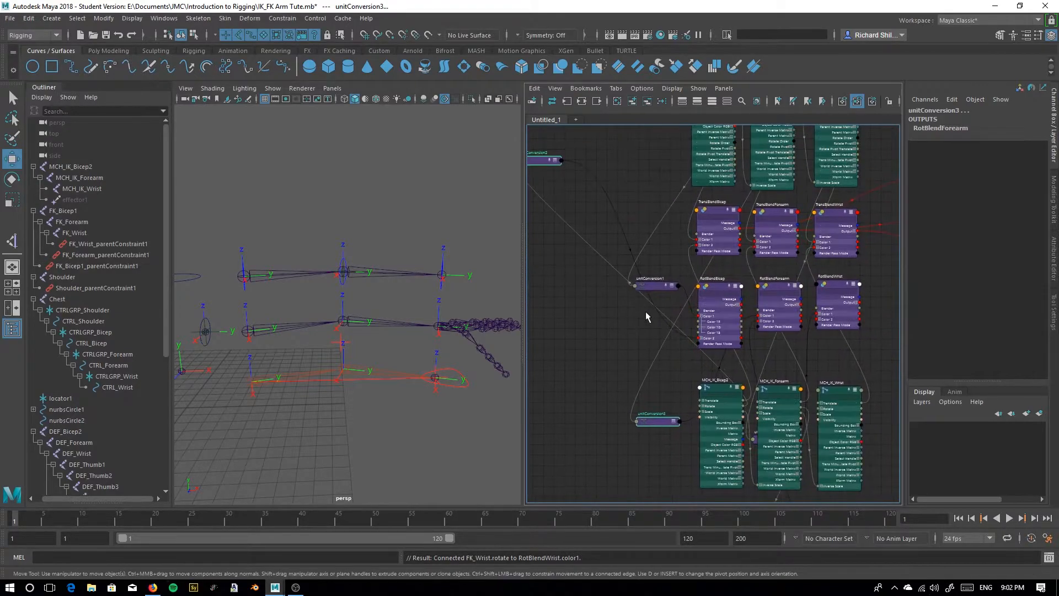
pyautogui.click(569, 230)
pyautogui.moveTo(536, 159); pyautogui.dragTo(655, 307)
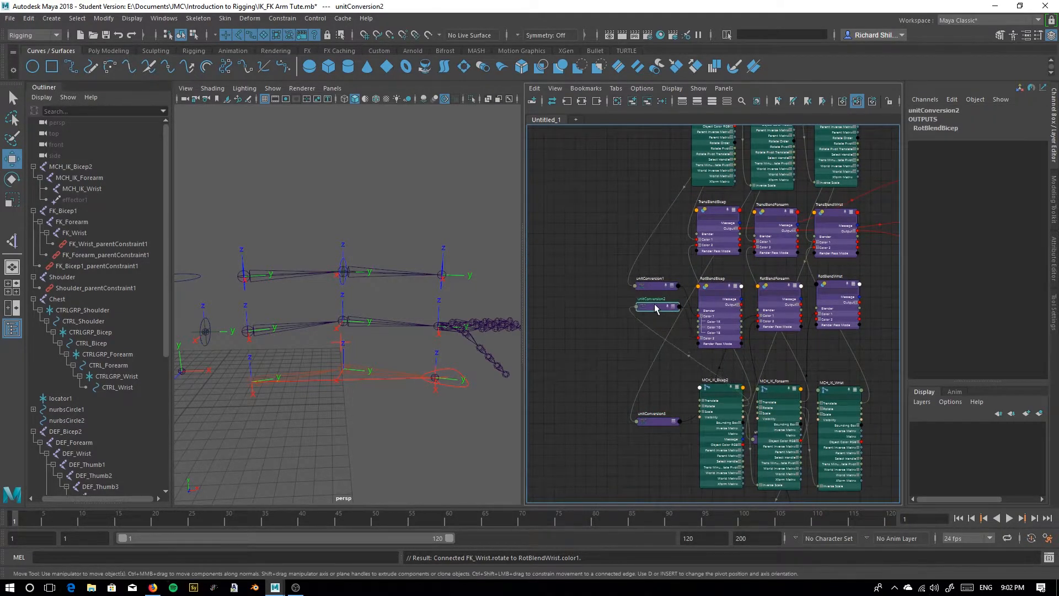
pyautogui.moveTo(653, 421); pyautogui.dragTo(653, 328)
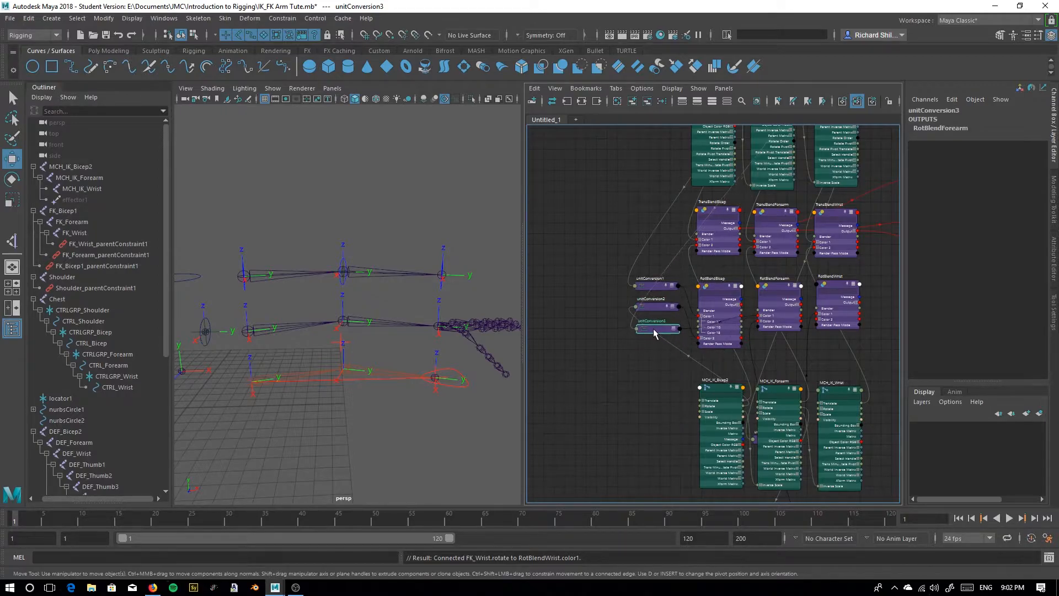
pyautogui.keyDown('alt'); pyautogui.moveTo(679, 452); pyautogui.dragTo(628, 337, button='middle'); pyautogui.keyUp('alt')
pyautogui.moveTo(730, 477); pyautogui.dragTo(613, 237)
pyautogui.keyDown('alt'); pyautogui.moveTo(604, 294); pyautogui.dragTo(608, 325, button='middle'); pyautogui.keyUp('alt')
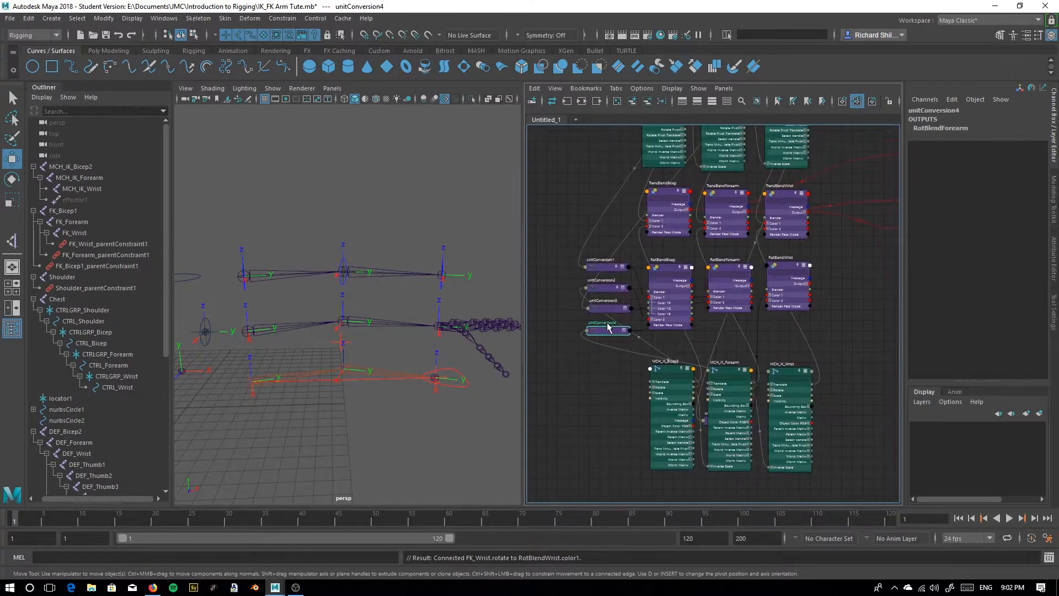
# Examine the four stacked unit conversion nodes and the wiring between the RotBlend row, the MCH_IK joints and the DEF joints
pyautogui.keyDown('shift'); pyautogui.click(605, 305); pyautogui.keyUp('shift')
pyautogui.keyDown('shift'); pyautogui.click(607, 288); pyautogui.keyUp('shift')
pyautogui.keyDown('shift'); pyautogui.click(610, 269); pyautogui.keyUp('shift')
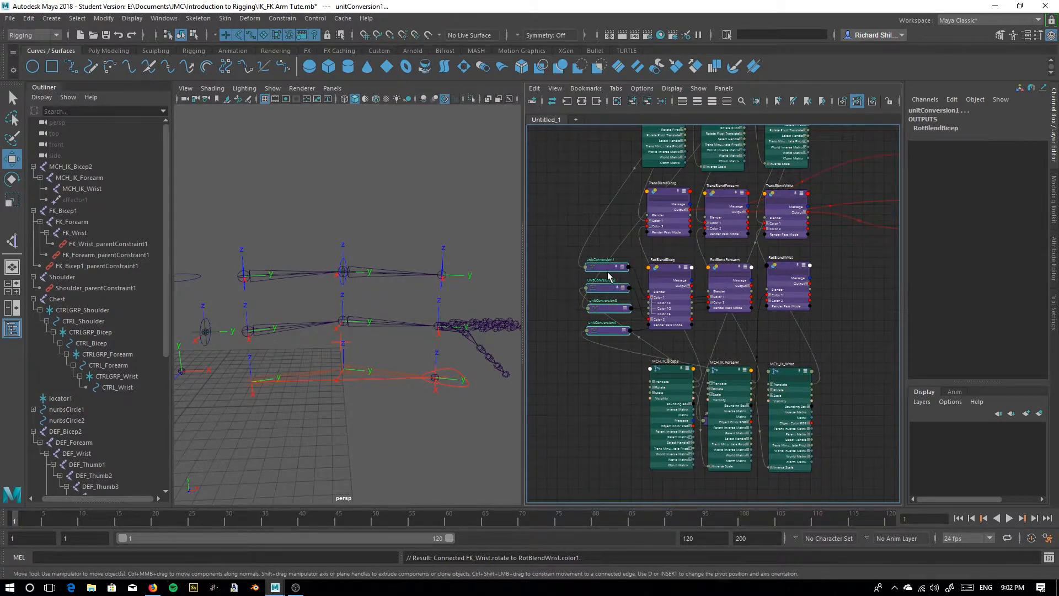
pyautogui.click(606, 309)
pyautogui.click(607, 330)
pyautogui.moveTo(825, 323); pyautogui.dragTo(640, 366, button='middle')
pyautogui.moveTo(720, 350); pyautogui.dragTo(816, 300, button='middle')
pyautogui.scroll(3, 759, 351)
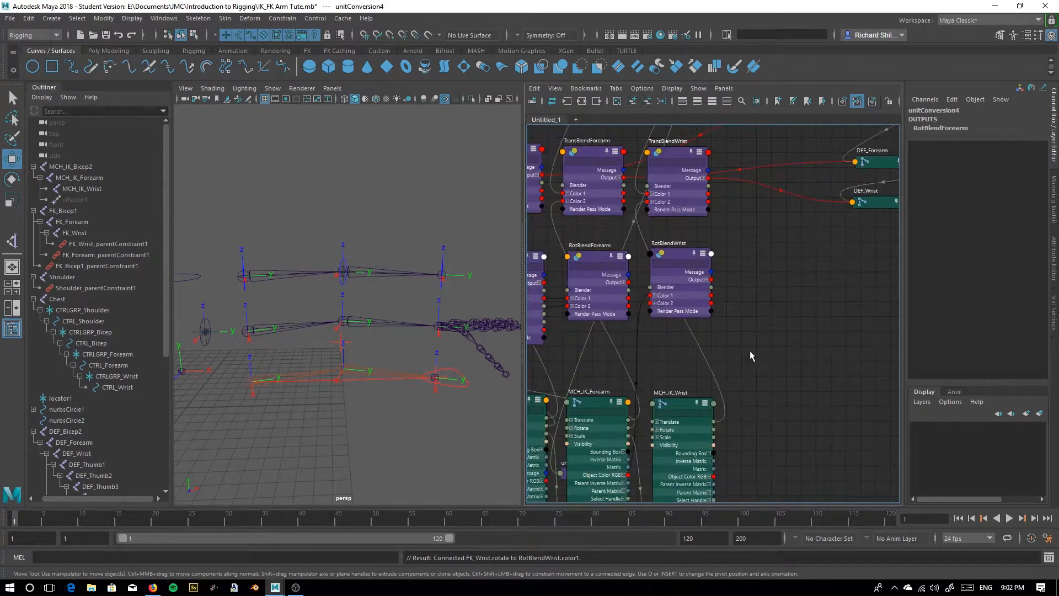
pyautogui.scroll(-4, 825, 401)
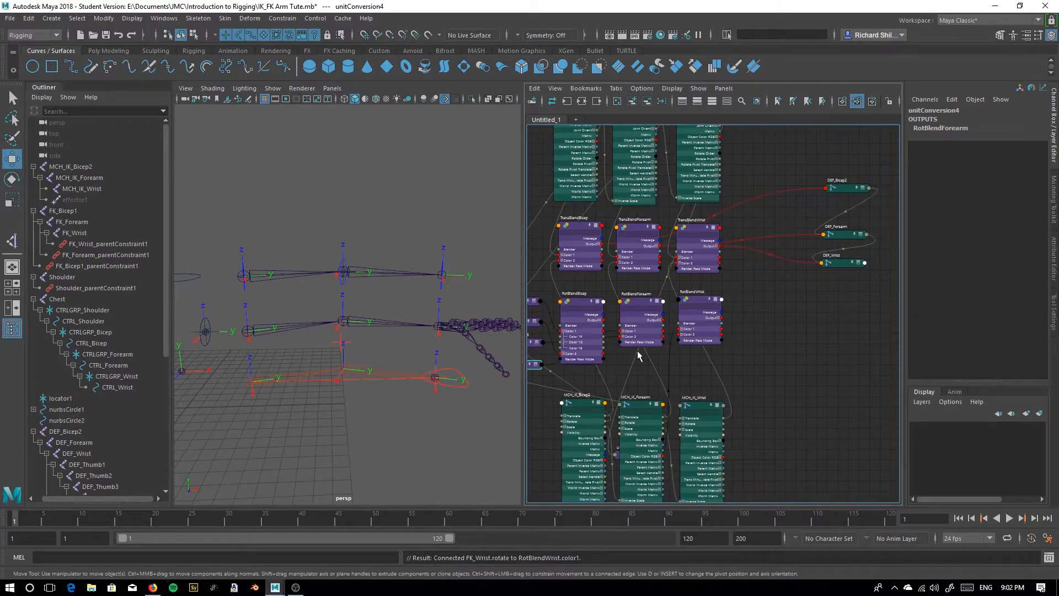
pyautogui.scroll(2, 634, 350)
pyautogui.keyDown('alt'); pyautogui.moveTo(864, 327); pyautogui.dragTo(792, 372, button='middle'); pyautogui.keyUp('alt')
pyautogui.keyDown('alt'); pyautogui.moveTo(720, 351); pyautogui.dragTo(789, 335, button='middle'); pyautogui.keyUp('alt')
pyautogui.scroll(-2, 781, 368)
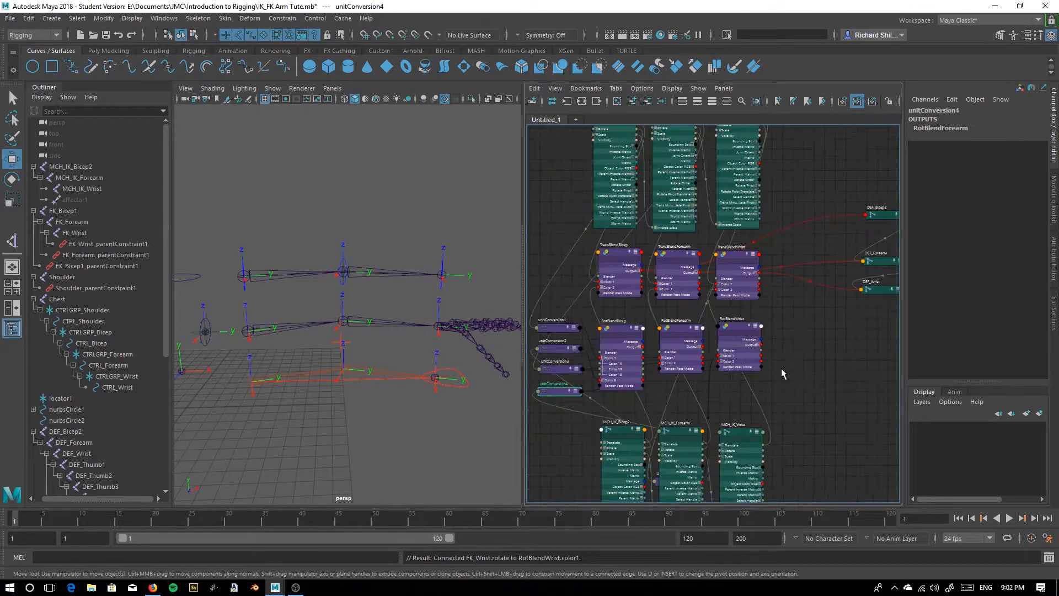
# Connect the outputs of RotBlendBicep, RotBlendForearm and RotBlendWrist to the Rotate of DEF_Bicep2, DEF_Forearm and DEF_Wrist respectively
pyautogui.keyDown('alt'); pyautogui.moveTo(781, 374); pyautogui.dragTo(752, 379, button='middle'); pyautogui.keyUp('alt')
pyautogui.moveTo(615, 357); pyautogui.dragTo(835, 221)
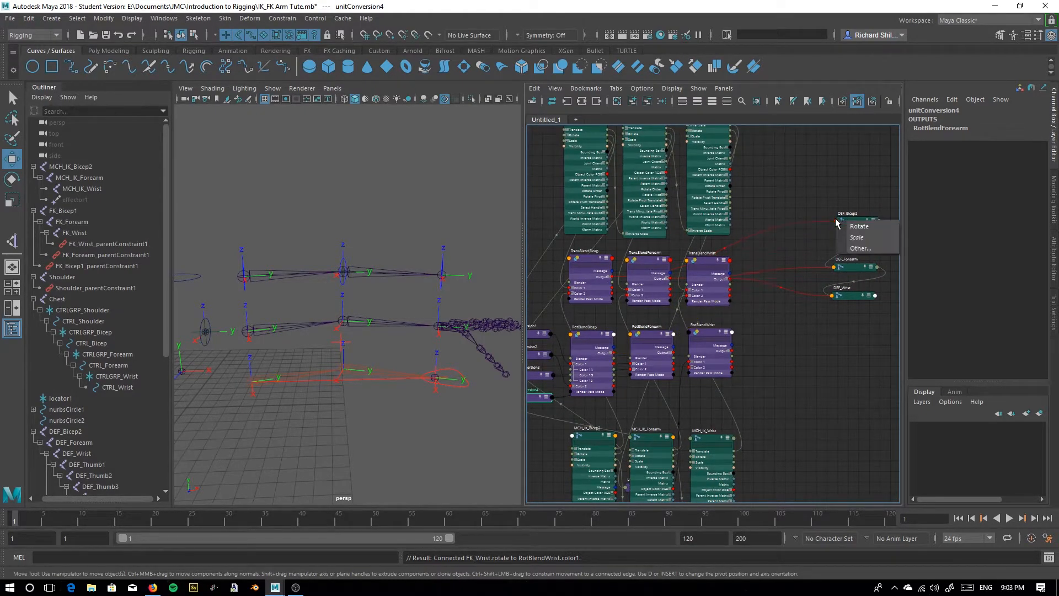
pyautogui.click(854, 227)
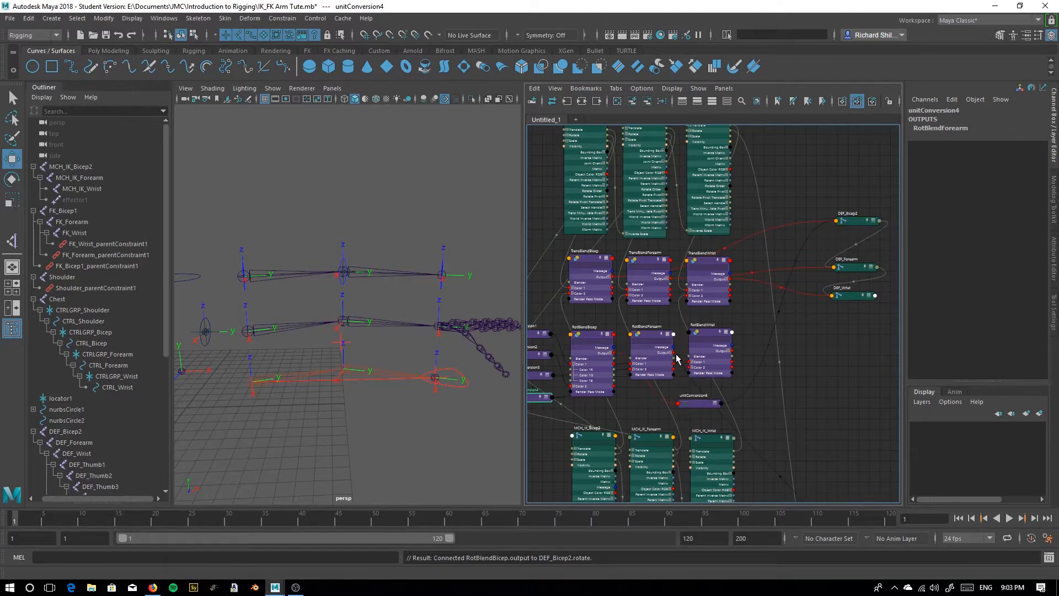
pyautogui.moveTo(673, 354); pyautogui.dragTo(833, 267)
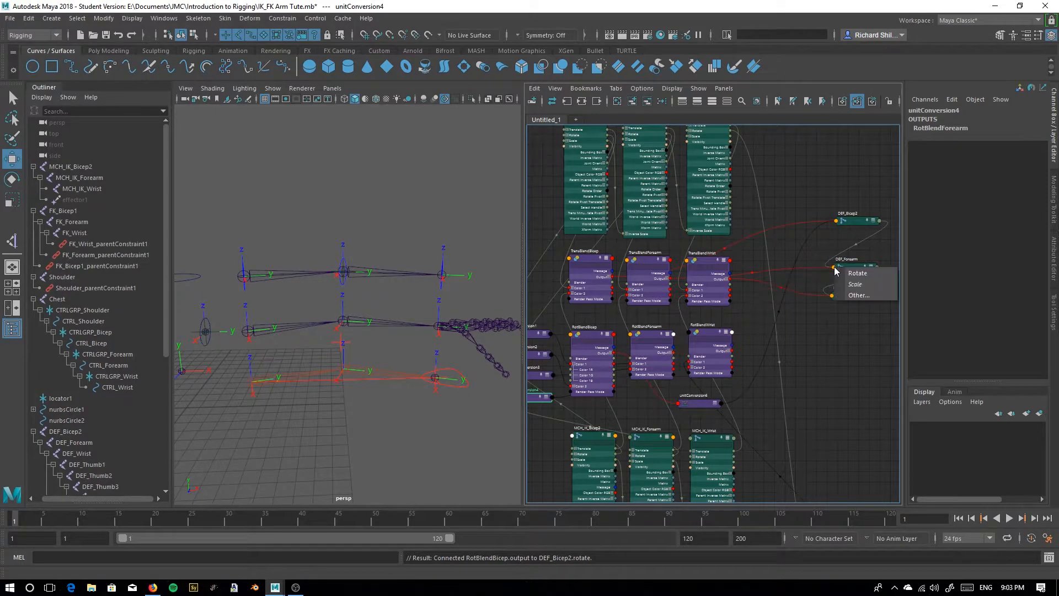
pyautogui.click(856, 273)
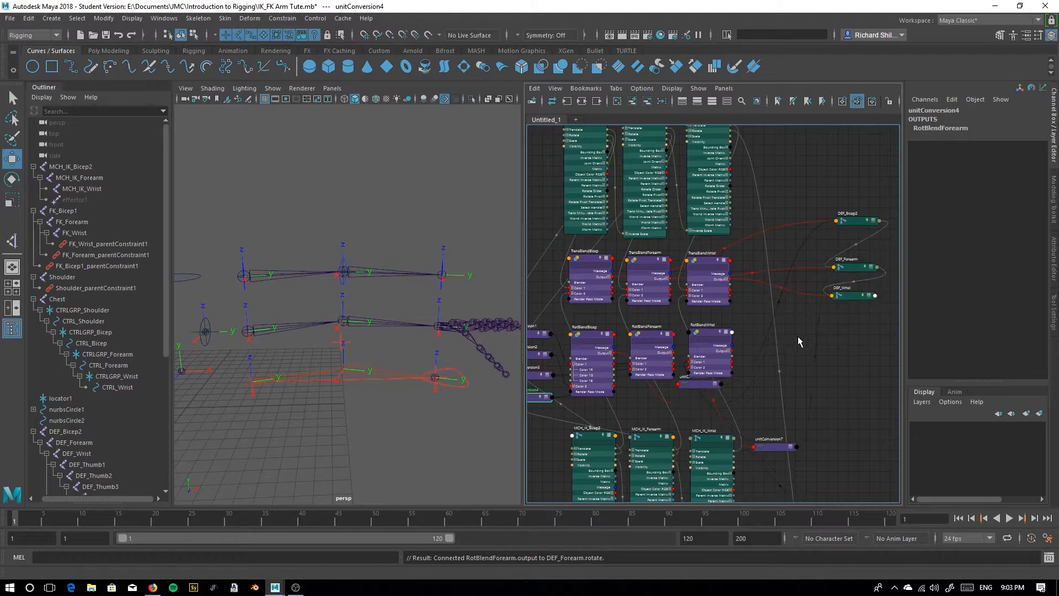
pyautogui.moveTo(732, 351); pyautogui.dragTo(831, 297)
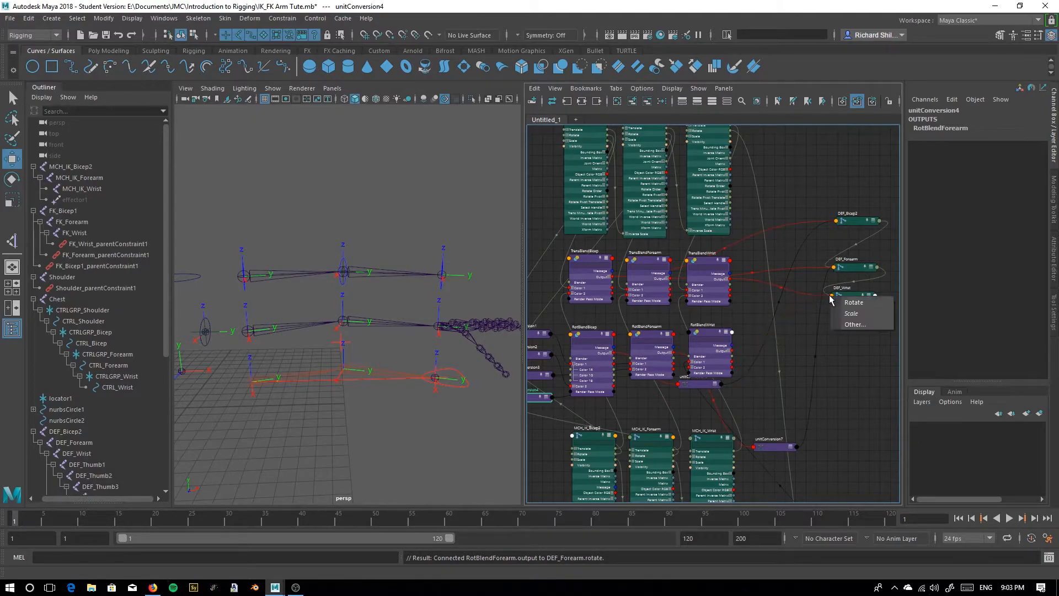
pyautogui.click(852, 302)
# Arrange unitConversion6, unitConversion7 and unitConversion8 in a column between RotBlendWrist and the DEF joint nodes
pyautogui.keyDown('alt'); pyautogui.moveTo(759, 421); pyautogui.dragTo(710, 346, button='middle'); pyautogui.keyUp('alt')
pyautogui.moveTo(800, 496); pyautogui.dragTo(743, 254)
pyautogui.moveTo(731, 379); pyautogui.dragTo(757, 268)
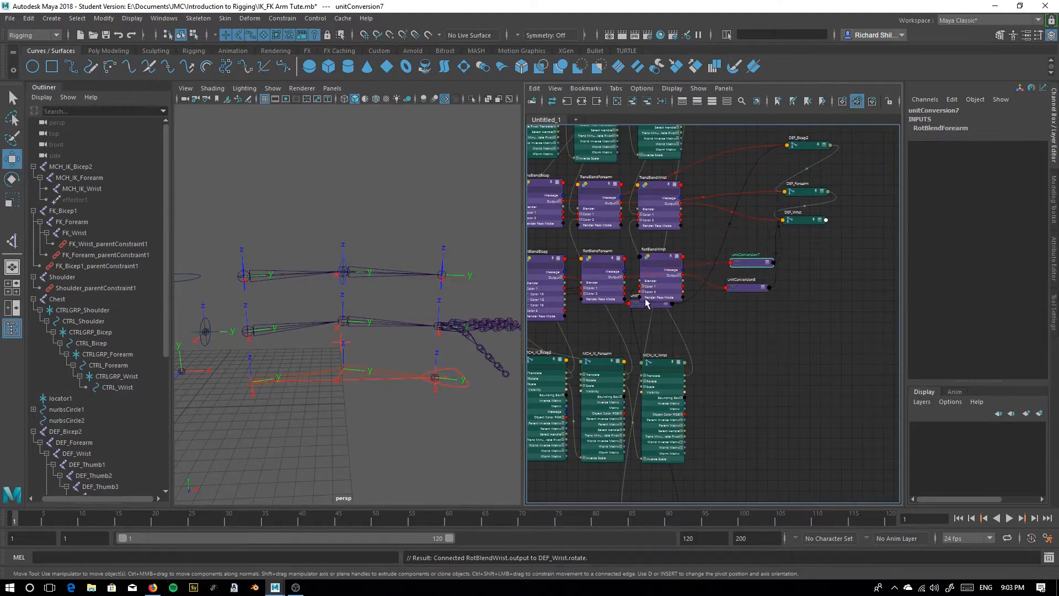
pyautogui.moveTo(638, 307); pyautogui.dragTo(743, 286)
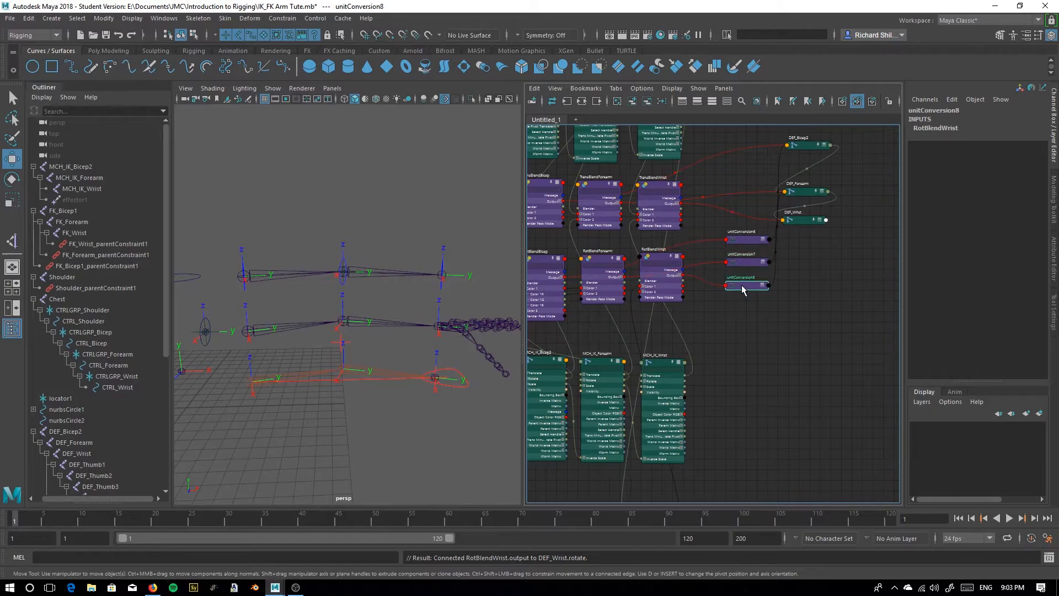
pyautogui.click(747, 262)
pyautogui.click(744, 239)
pyautogui.moveTo(728, 339); pyautogui.dragTo(776, 415, button='middle')
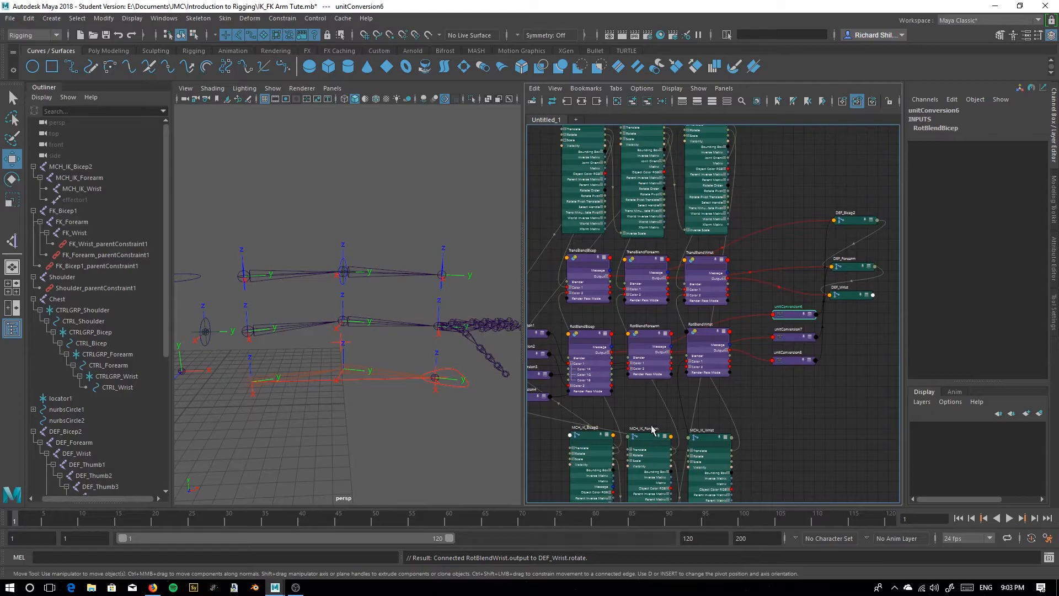
# Rotate the CTRL_Forearm control in the viewport to test the blended arm, and select the RotBlendWrist node
pyautogui.keyDown('alt'); pyautogui.moveTo(305, 370); pyautogui.dragTo(326, 342, button='middle'); pyautogui.keyUp('alt')
pyautogui.keyDown('alt'); pyautogui.moveTo(326, 342); pyautogui.dragTo(366, 296); pyautogui.keyUp('alt')
pyautogui.click(356, 287)
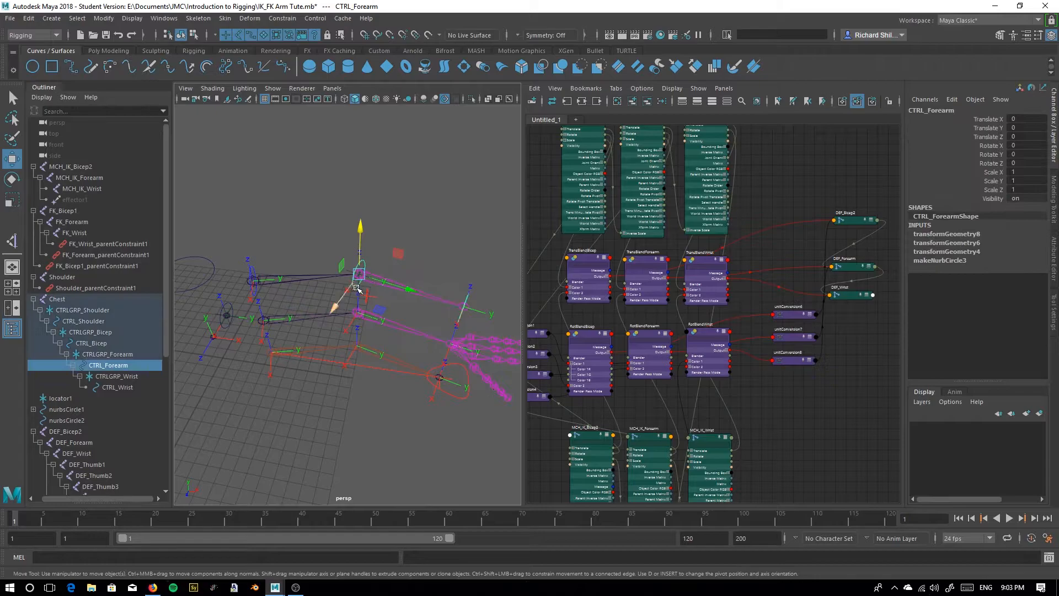
pyautogui.click(12, 179)
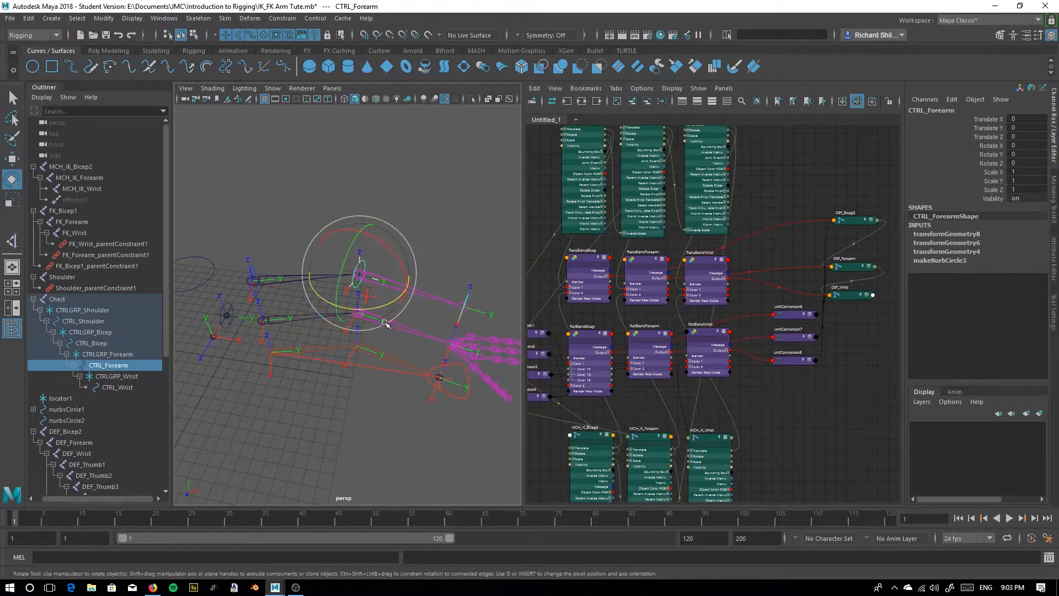
pyautogui.moveTo(384, 306); pyautogui.dragTo(427, 271)
pyautogui.keyDown('alt'); pyautogui.moveTo(393, 336); pyautogui.dragTo(390, 375); pyautogui.keyUp('alt')
pyautogui.keyDown('alt'); pyautogui.moveTo(389, 375); pyautogui.dragTo(361, 366, button='middle'); pyautogui.keyUp('alt')
pyautogui.click(724, 335)
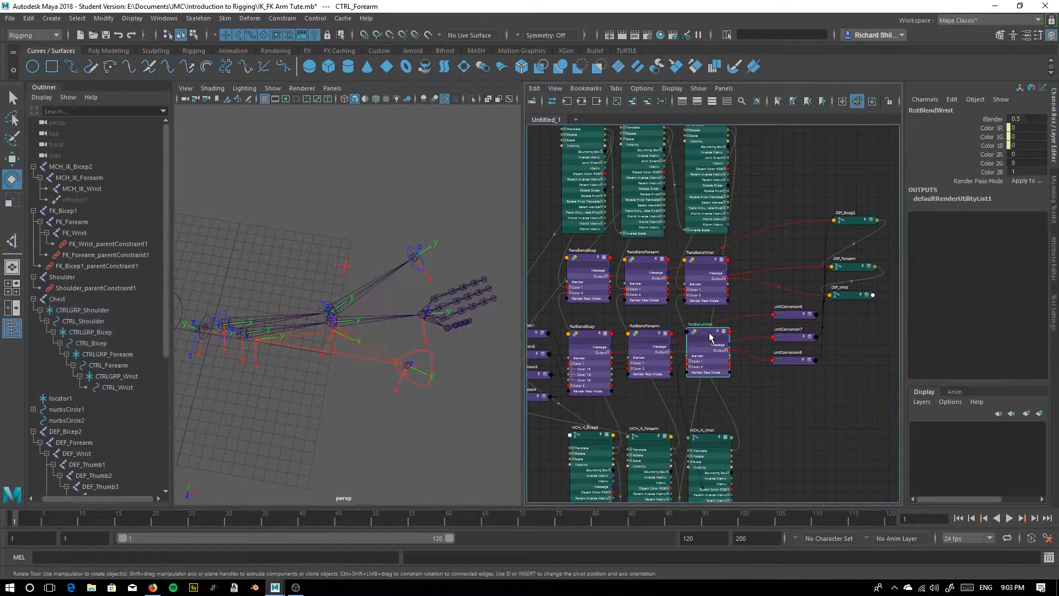
# Select the CTRL_Forearm control, rotate it to test the blended arm, and undo all of its test rotations
pyautogui.keyDown('alt'); pyautogui.moveTo(306, 362); pyautogui.dragTo(347, 312); pyautogui.keyUp('alt')
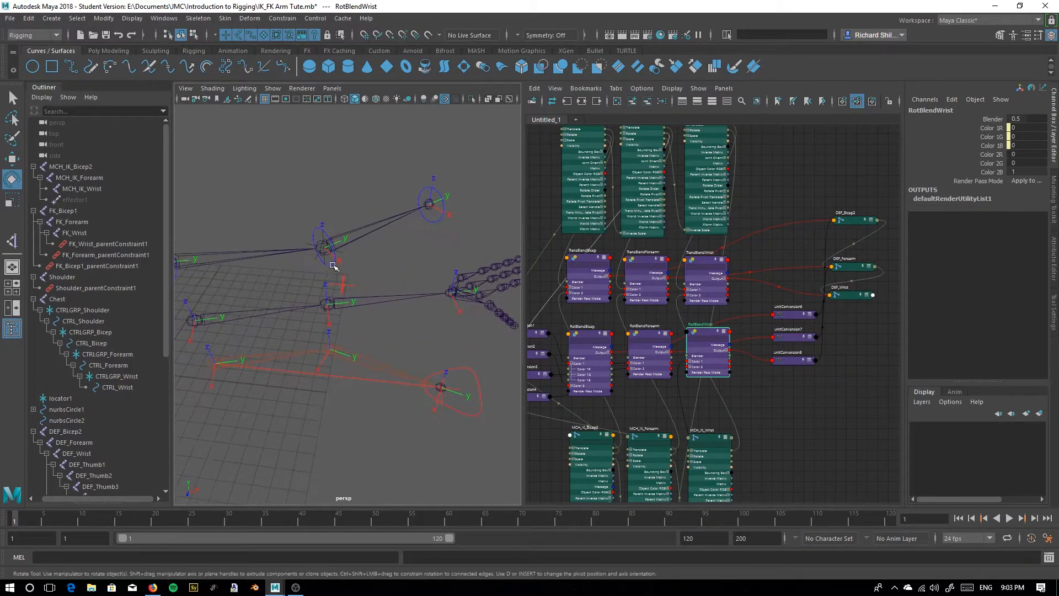
pyautogui.click(334, 266)
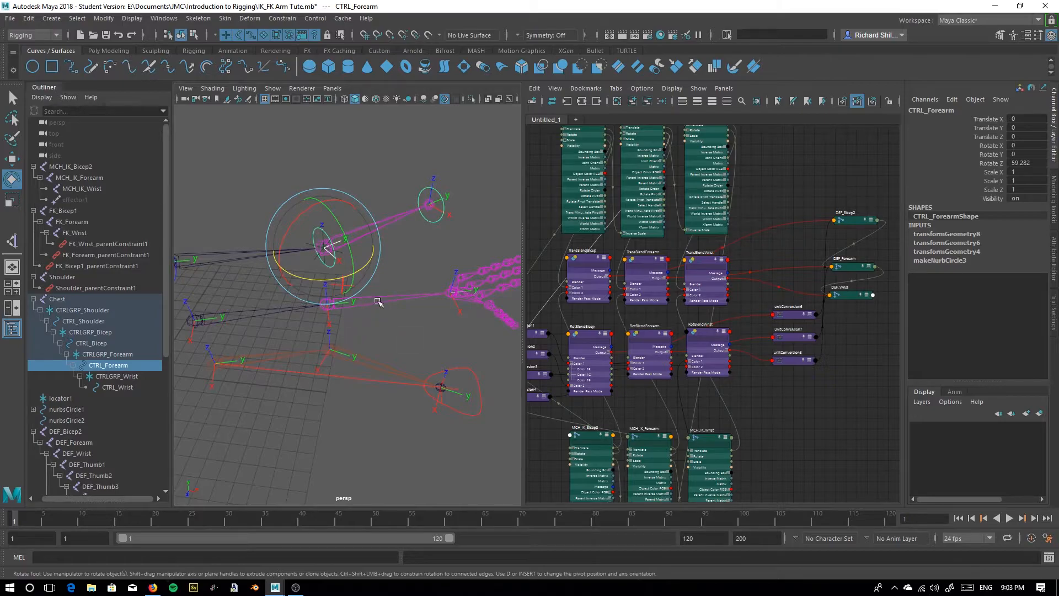
pyautogui.moveTo(334, 277)
pyautogui.mouseDown()
pyautogui.moveTo(291, 261)
pyautogui.moveTo(308, 276)
pyautogui.moveTo(351, 272)
pyautogui.moveTo(344, 282)
pyautogui.moveTo(286, 278)
pyautogui.moveTo(371, 277)
pyautogui.moveTo(317, 280)
pyautogui.mouseUp()
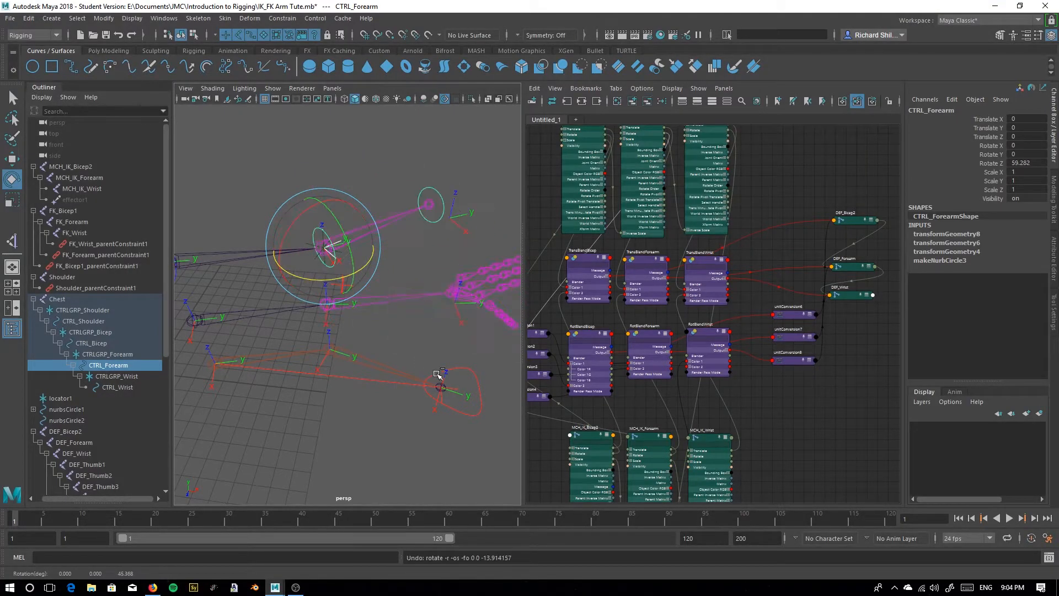
pyautogui.hotkey('ctrl', 'z')
pyautogui.hotkey('ctrl', 'z')
pyautogui.hotkey('ctrl', 'z')
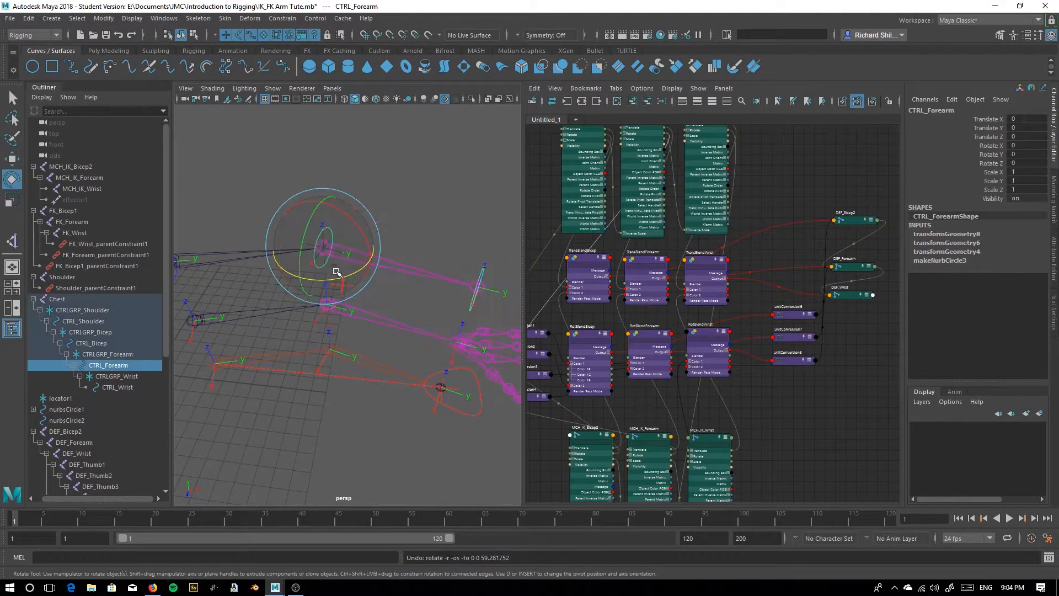
# Select the nurbsCircle1 control at the IK wrist, test-move it in two directions, and undo each move
pyautogui.click(472, 420)
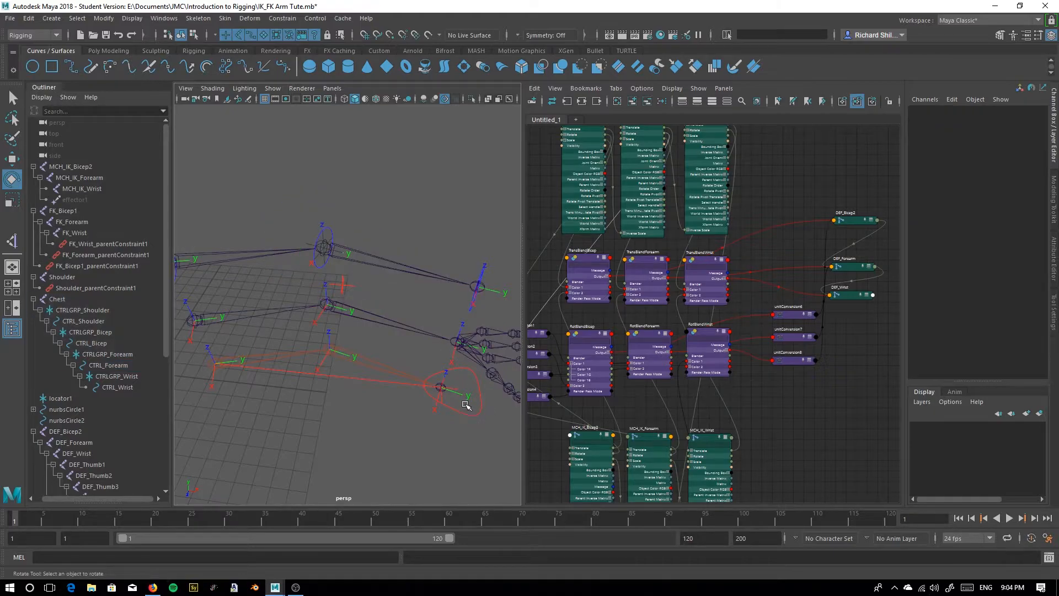
pyautogui.moveTo(466, 405); pyautogui.dragTo(487, 429)
pyautogui.press('w')
pyautogui.keyDown('alt'); pyautogui.moveTo(485, 413); pyautogui.dragTo(472, 352, button='middle'); pyautogui.keyUp('alt')
pyautogui.moveTo(475, 333); pyautogui.dragTo(350, 337)
pyautogui.hotkey('ctrl', 'z')
pyautogui.keyDown('alt'); pyautogui.moveTo(357, 421); pyautogui.dragTo(365, 386); pyautogui.keyUp('alt')
pyautogui.moveTo(439, 266); pyautogui.dragTo(391, 371)
pyautogui.hotkey('ctrl', 'z')
# Deselect the control and examine the three arm joint chains, the hand joints and the control curves in the viewport
pyautogui.keyDown('alt'); pyautogui.moveTo(263, 387); pyautogui.dragTo(355, 413, button='middle'); pyautogui.keyUp('alt')
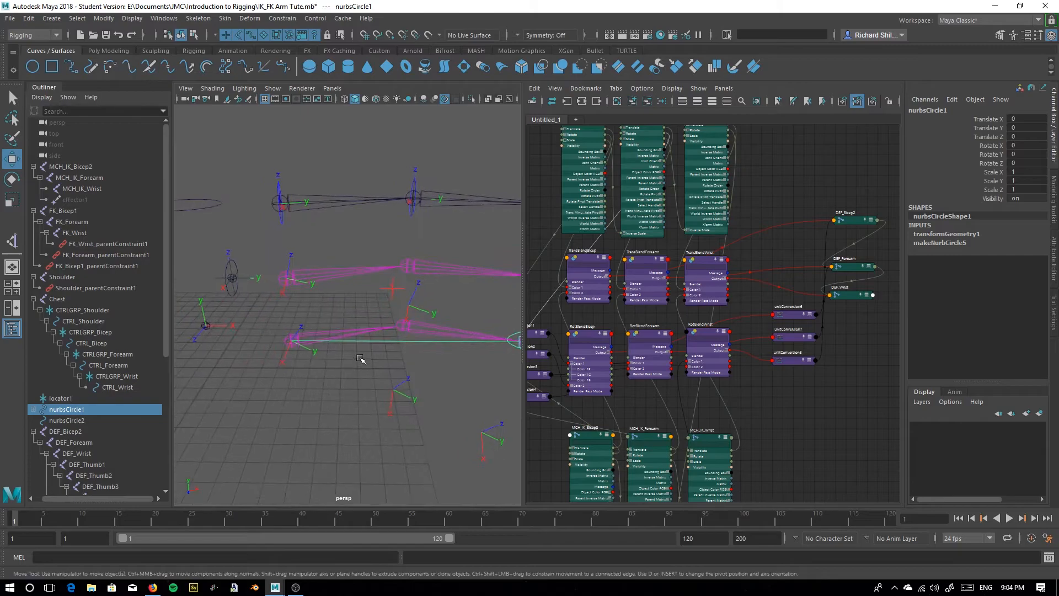
pyautogui.scroll(-3, 360, 361)
pyautogui.keyDown('alt'); pyautogui.moveTo(389, 373); pyautogui.dragTo(355, 359, button='middle'); pyautogui.keyUp('alt')
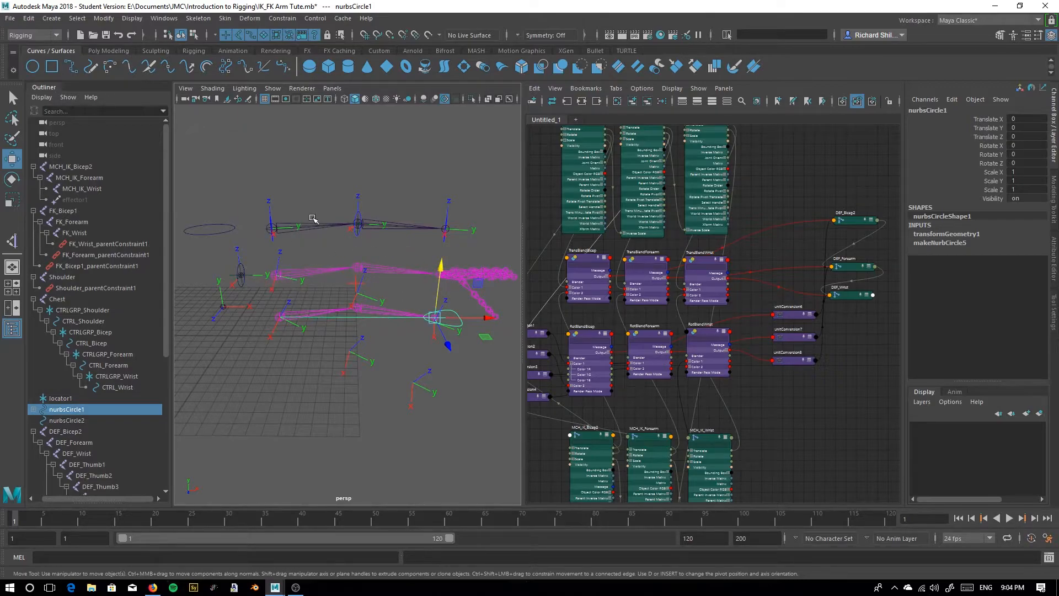
pyautogui.click(365, 354)
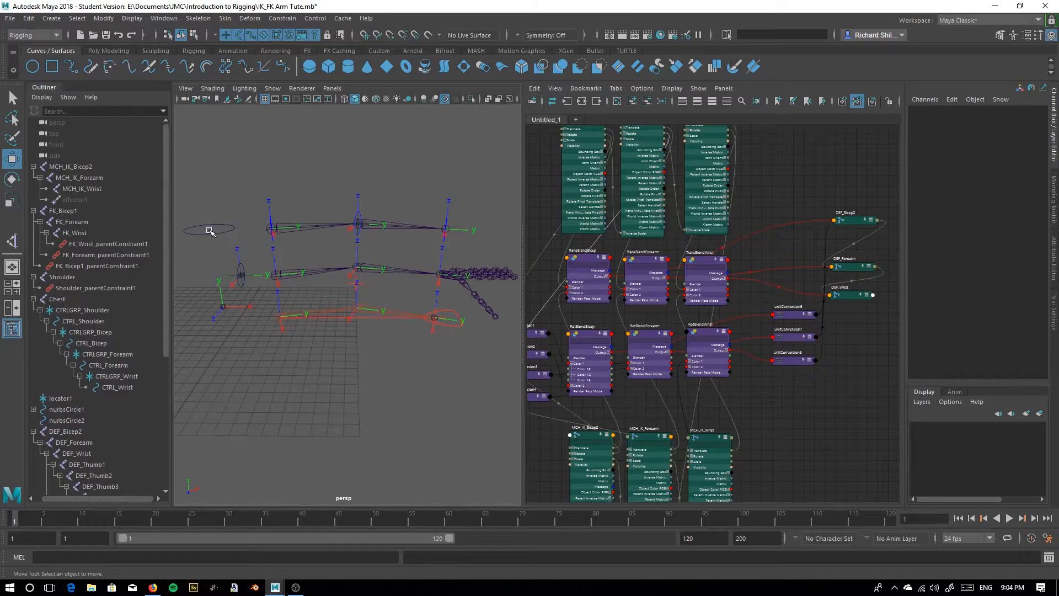
pyautogui.keyDown('alt'); pyautogui.moveTo(417, 262); pyautogui.dragTo(346, 248, button='middle'); pyautogui.keyUp('alt')
pyautogui.keyDown('alt'); pyautogui.moveTo(347, 247); pyautogui.dragTo(433, 265, button='right'); pyautogui.keyUp('alt')
pyautogui.keyDown('alt'); pyautogui.moveTo(433, 265); pyautogui.dragTo(355, 331, button='middle'); pyautogui.keyUp('alt')
pyautogui.keyDown('alt'); pyautogui.moveTo(355, 331); pyautogui.dragTo(348, 301); pyautogui.keyUp('alt')
pyautogui.keyDown('alt'); pyautogui.moveTo(285, 349); pyautogui.dragTo(320, 314); pyautogui.keyUp('alt')
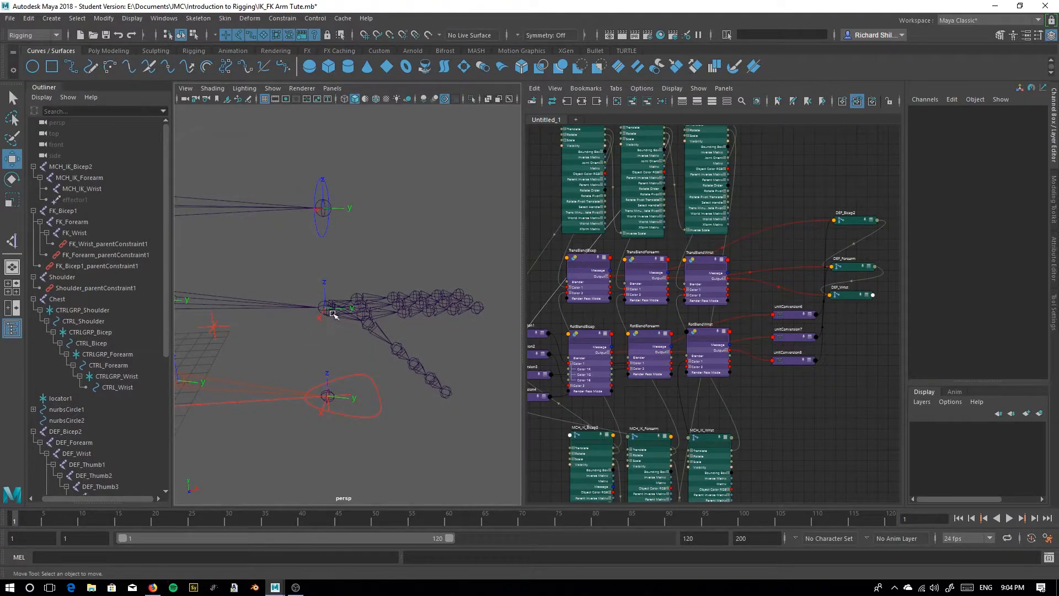
pyautogui.keyDown('alt'); pyautogui.moveTo(311, 330); pyautogui.dragTo(337, 345, button='middle'); pyautogui.keyUp('alt')
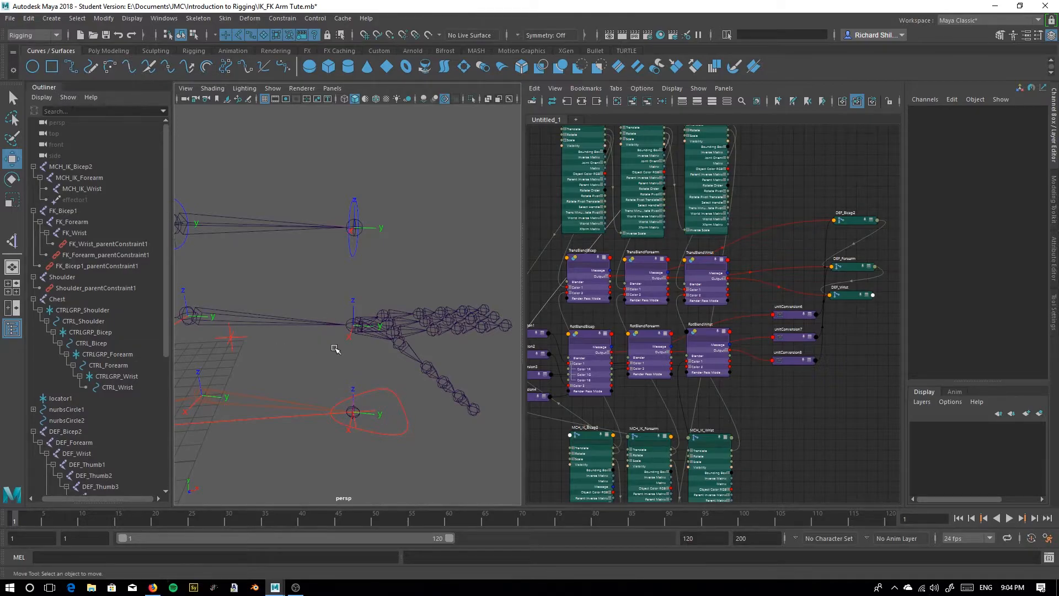
pyautogui.keyDown('alt'); pyautogui.moveTo(259, 354); pyautogui.dragTo(287, 356, button='middle'); pyautogui.keyUp('alt')
pyautogui.keyDown('alt'); pyautogui.moveTo(287, 356); pyautogui.dragTo(386, 342); pyautogui.keyUp('alt')
pyautogui.keyDown('alt'); pyautogui.moveTo(407, 300); pyautogui.dragTo(402, 331); pyautogui.keyUp('alt')
pyautogui.keyDown('alt'); pyautogui.moveTo(402, 331); pyautogui.dragTo(279, 362, button='middle'); pyautogui.keyUp('alt')
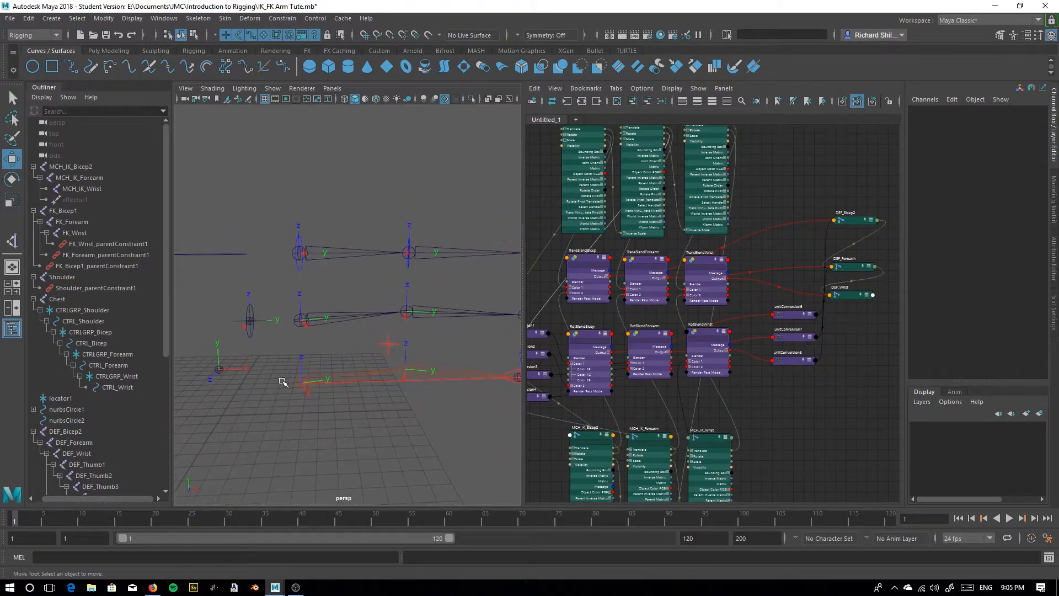
pyautogui.keyDown('alt'); pyautogui.moveTo(253, 397); pyautogui.dragTo(252, 408); pyautogui.keyUp('alt')
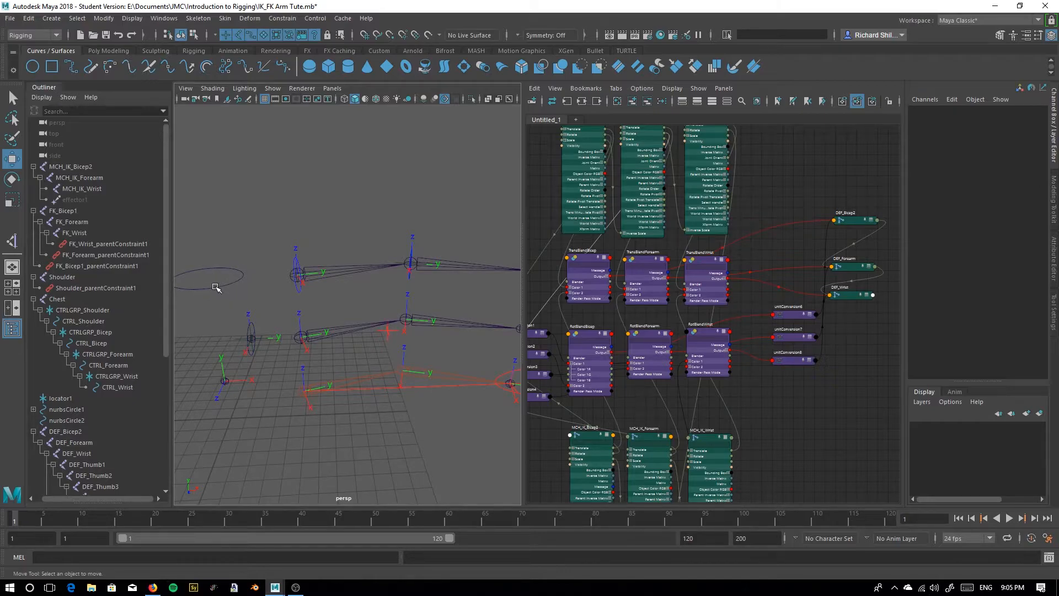
pyautogui.keyDown('alt'); pyautogui.moveTo(244, 287); pyautogui.dragTo(278, 301, button='middle'); pyautogui.keyUp('alt')
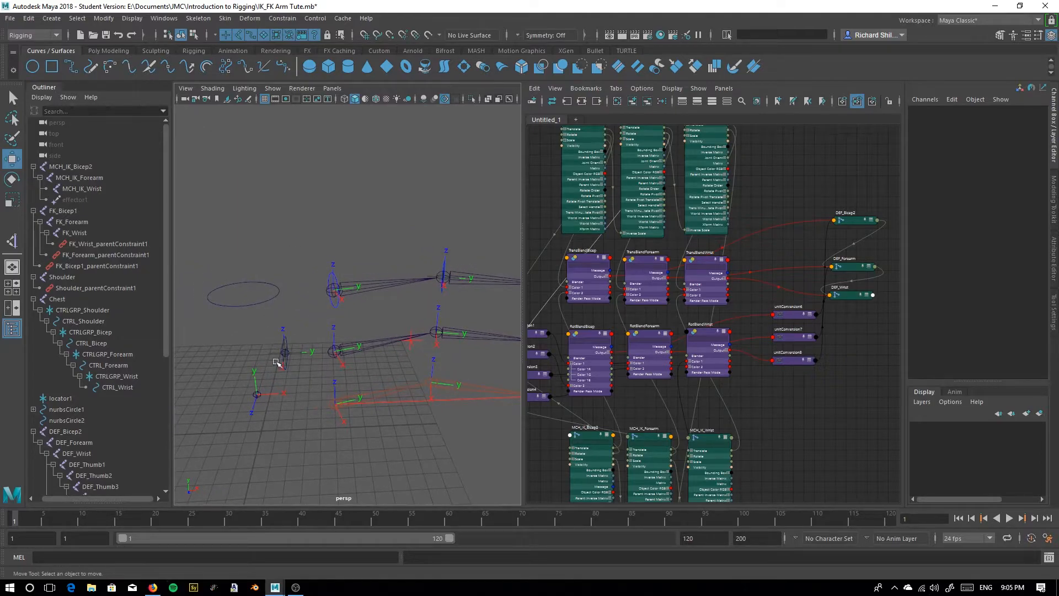
# Rename the nurbsCircle2 curve beside the shoulder as FK_IKSWITCHEXAMPLE
pyautogui.click(232, 304)
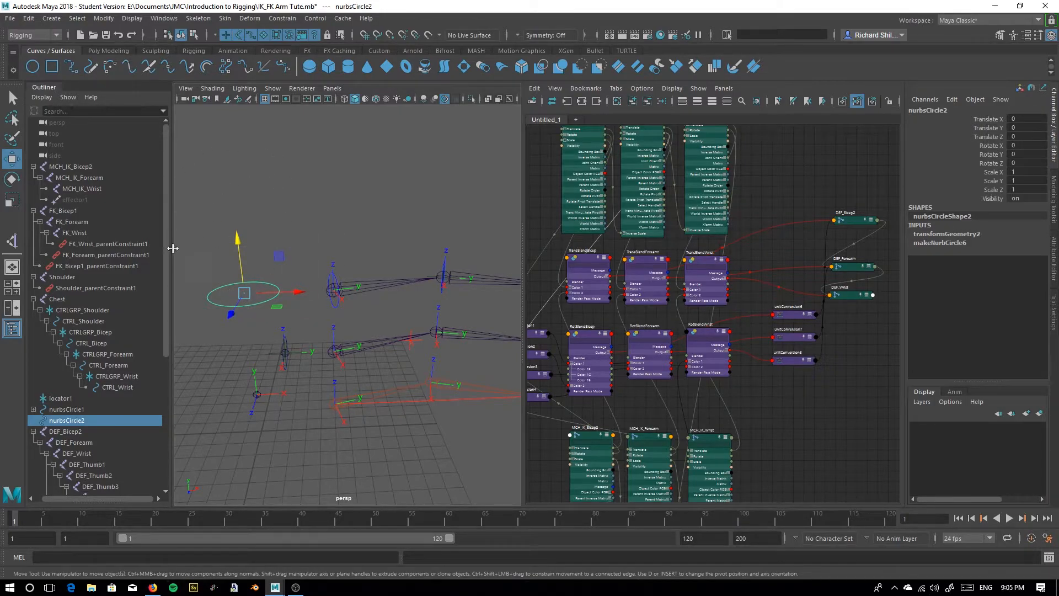
pyautogui.keyDown('alt'); pyautogui.moveTo(229, 383); pyautogui.dragTo(220, 408); pyautogui.keyUp('alt')
pyautogui.click(263, 439)
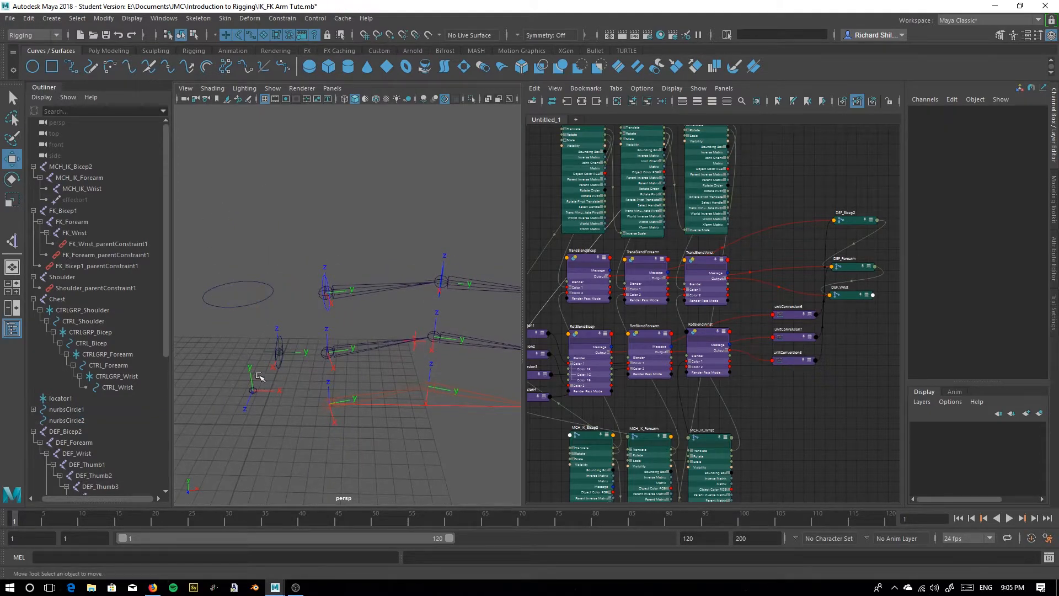
pyautogui.click(232, 306)
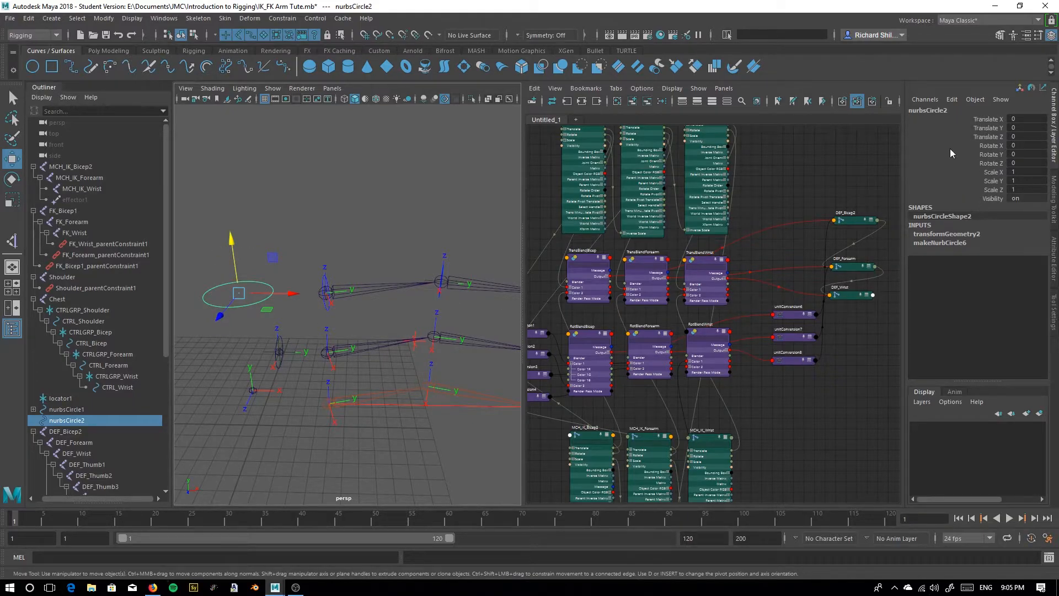
pyautogui.doubleClick(929, 110)
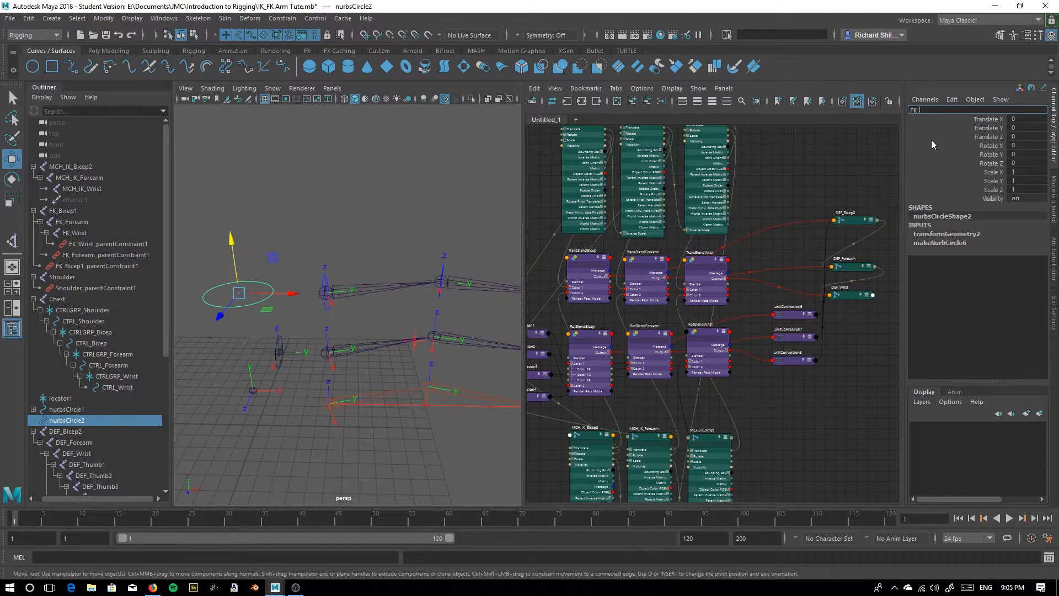
pyautogui.write('FK_IKSWITCHEXAMPLE')
pyautogui.press('Return')
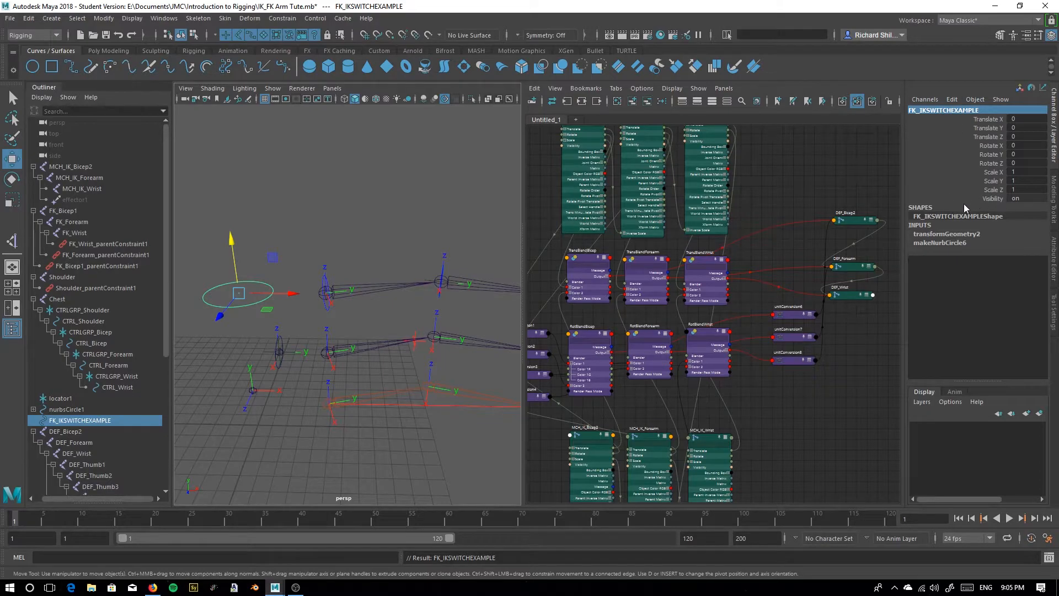
# Start a new attribute for FK_IKSWITCHEXAMPLE with long name FK_to_IK and the overridden nice name FK to IK
pyautogui.click(924, 100)
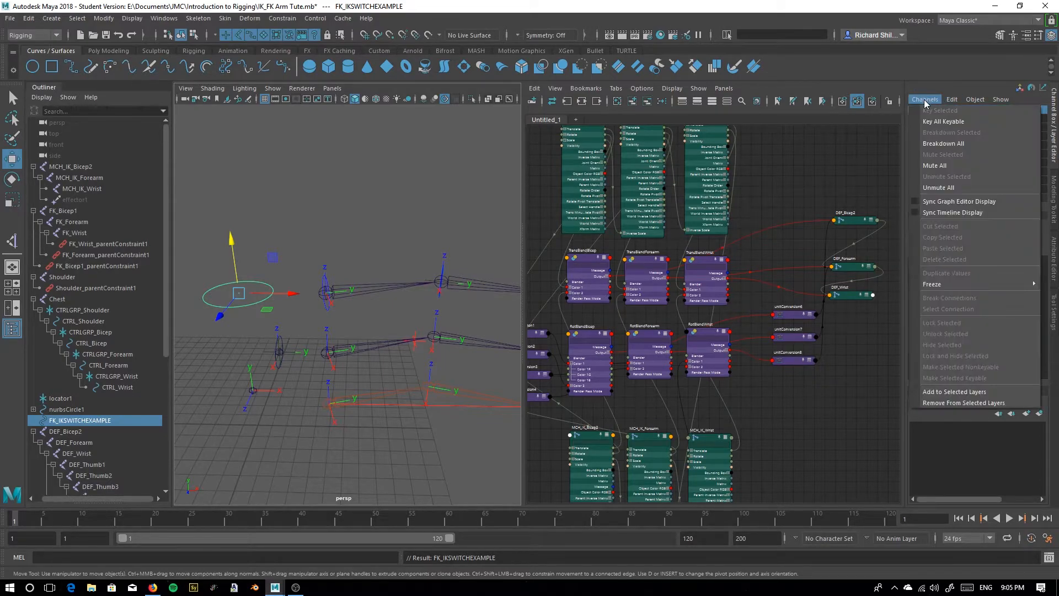
pyautogui.moveTo(951, 100)
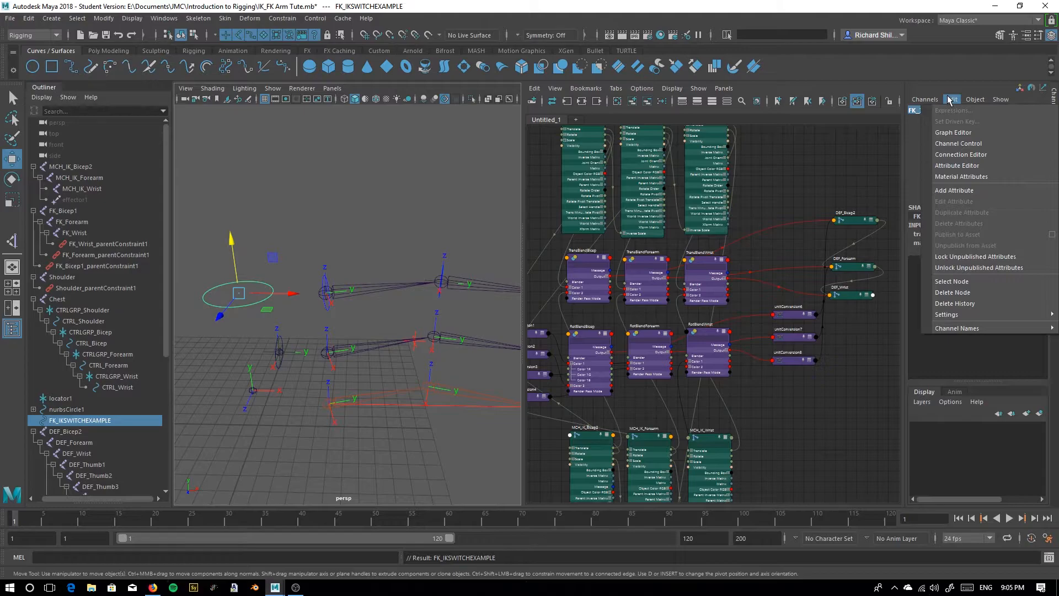
pyautogui.click(945, 191)
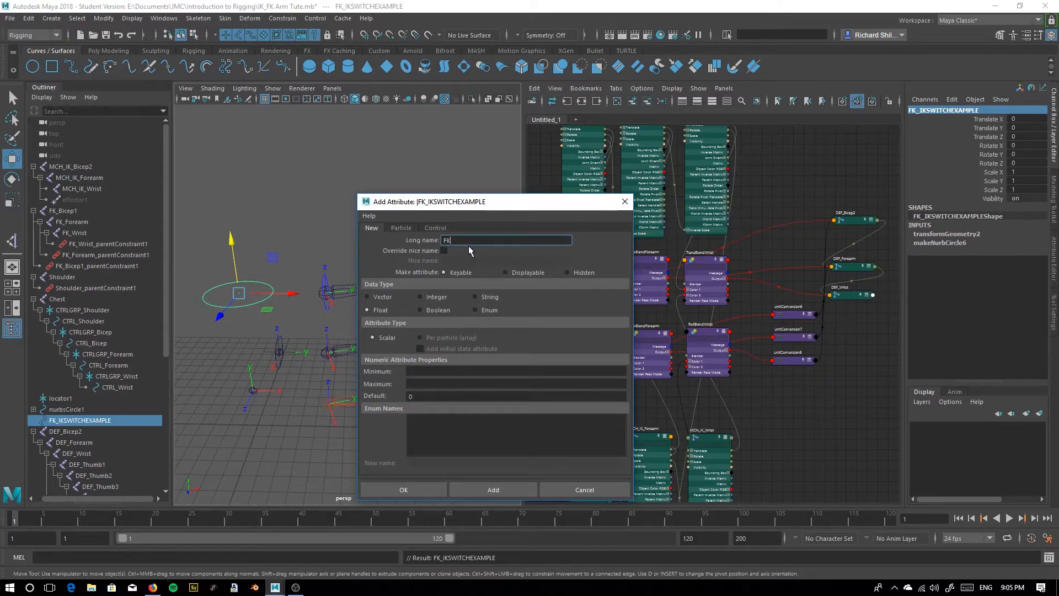
pyautogui.write('FKTo_IK')
pyautogui.click(444, 251)
pyautogui.click(452, 263)
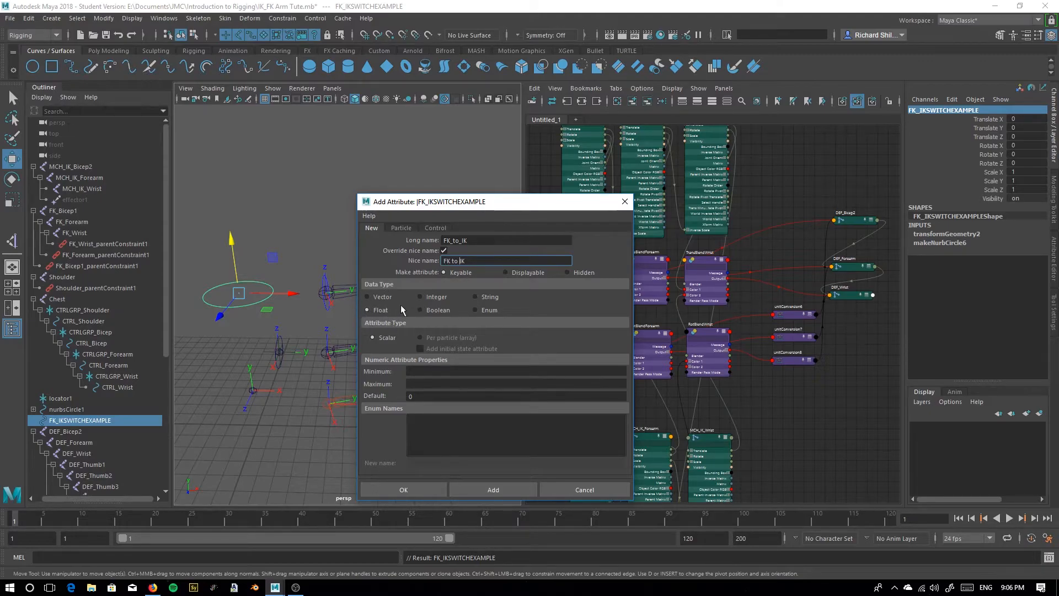
# Set the new attribute's minimum to 0, fill in its maximum, and add it to FK_IKSWITCHEXAMPLE as a keyable float
pyautogui.click(415, 371)
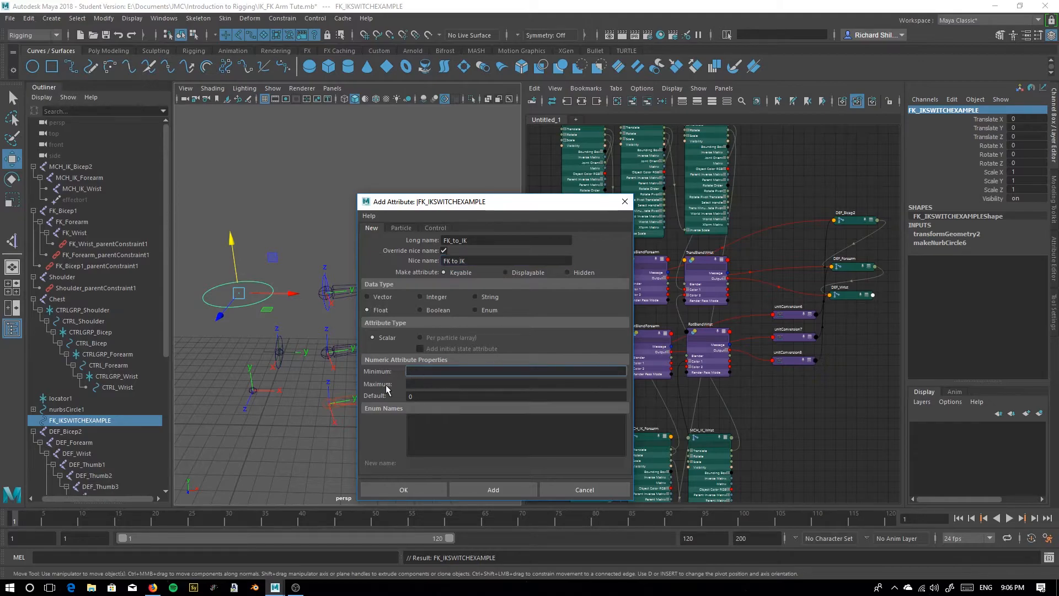
pyautogui.write('0')
pyautogui.click(418, 383)
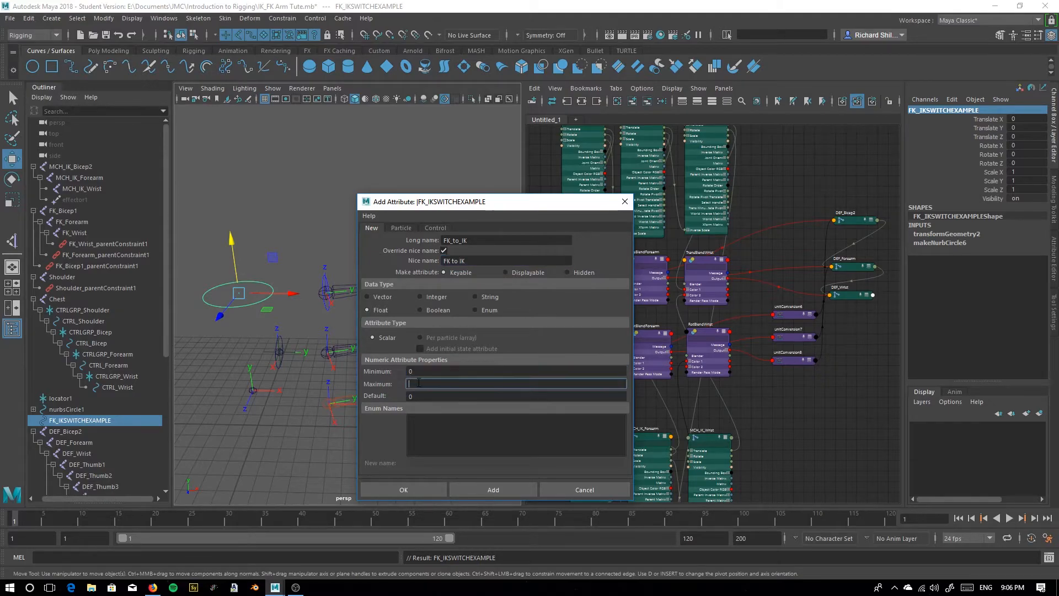
pyautogui.click(490, 488)
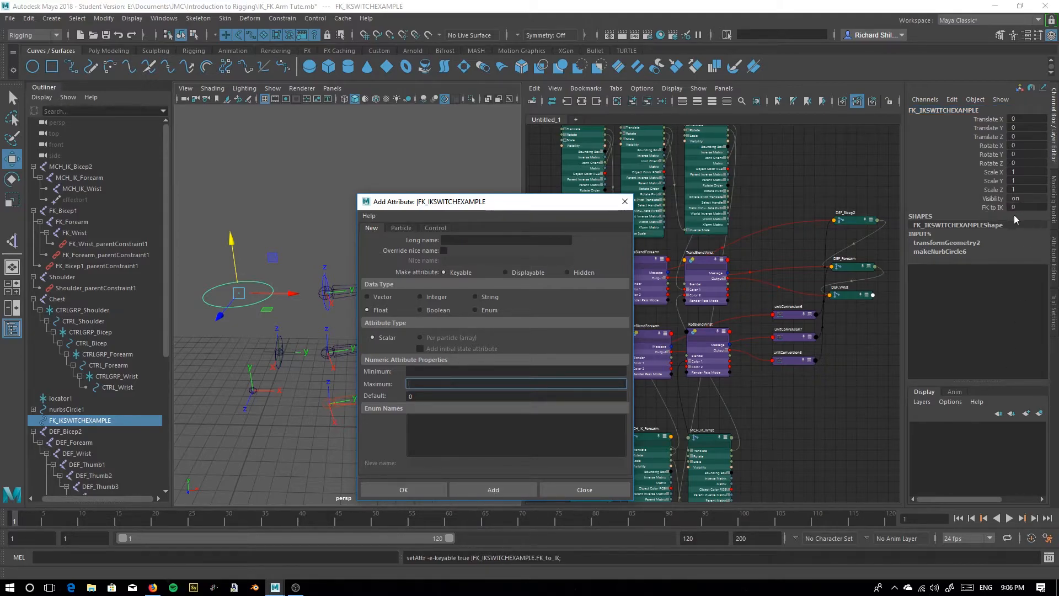
pyautogui.click(625, 201)
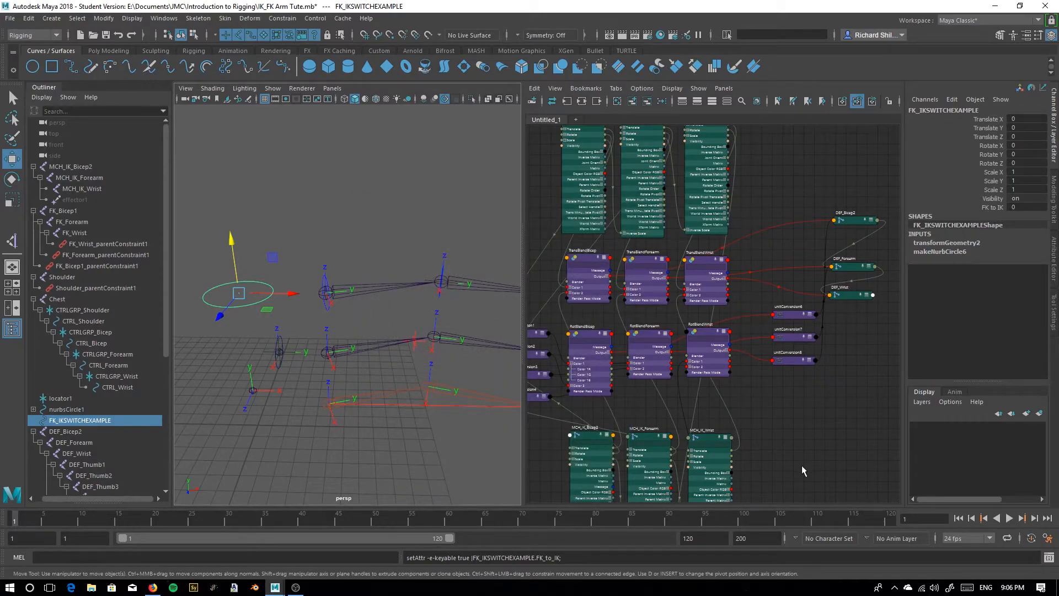
# Examine the RotBlend and TransBlend nodes of the bicep, forearm and wrist in the node graph
pyautogui.keyDown('alt'); pyautogui.moveTo(594, 403); pyautogui.dragTo(697, 359, button='middle'); pyautogui.keyUp('alt')
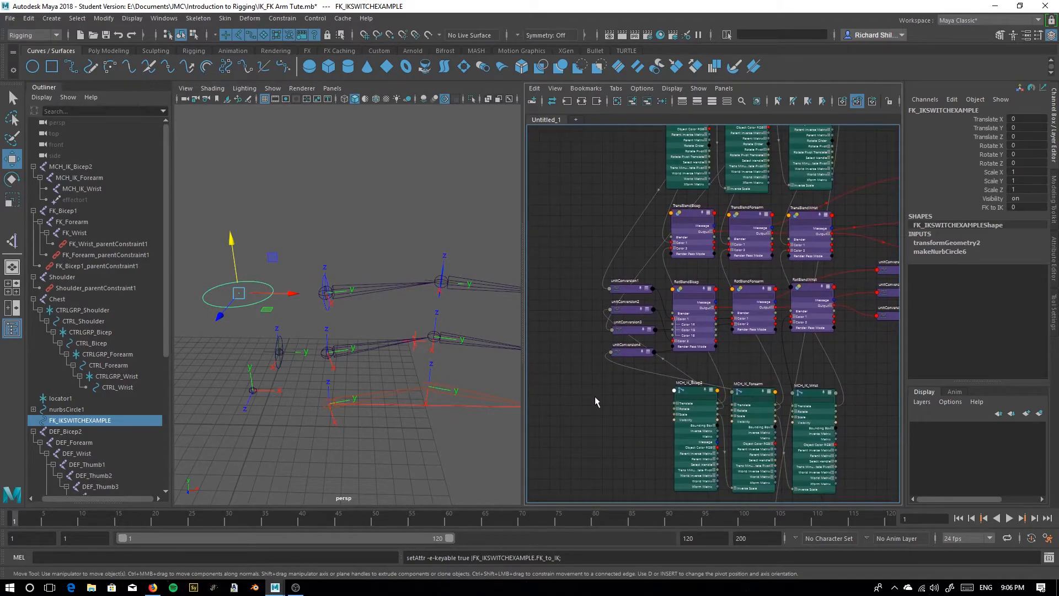
pyautogui.keyDown('alt'); pyautogui.moveTo(568, 403); pyautogui.dragTo(590, 397, button='middle'); pyautogui.keyUp('alt')
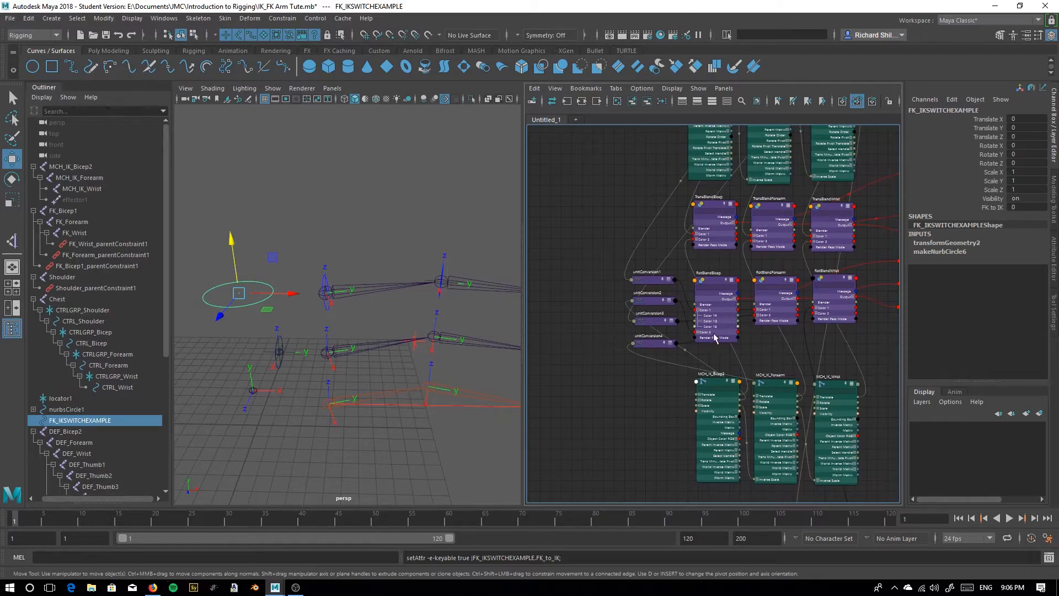
pyautogui.click(712, 281)
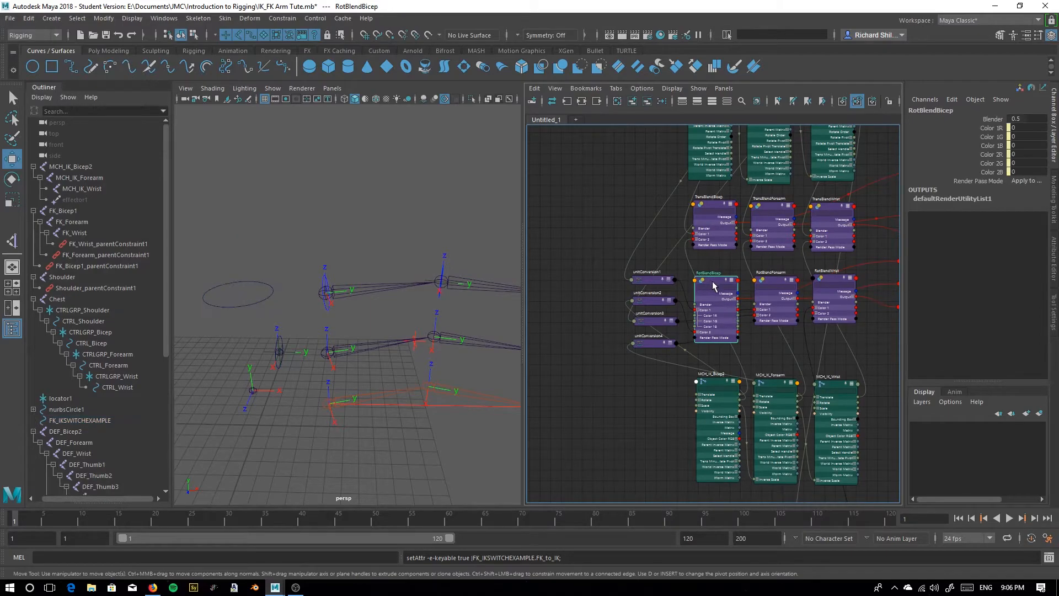
pyautogui.click(830, 212)
pyautogui.click(714, 209)
pyautogui.click(770, 212)
pyautogui.click(831, 207)
pyautogui.click(598, 260)
# Add the FK_IKSWITCHEXAMPLE curve to the node graph and place its transform and shape nodes clear of the unit conversion nodes
pyautogui.moveTo(208, 279); pyautogui.dragTo(234, 329)
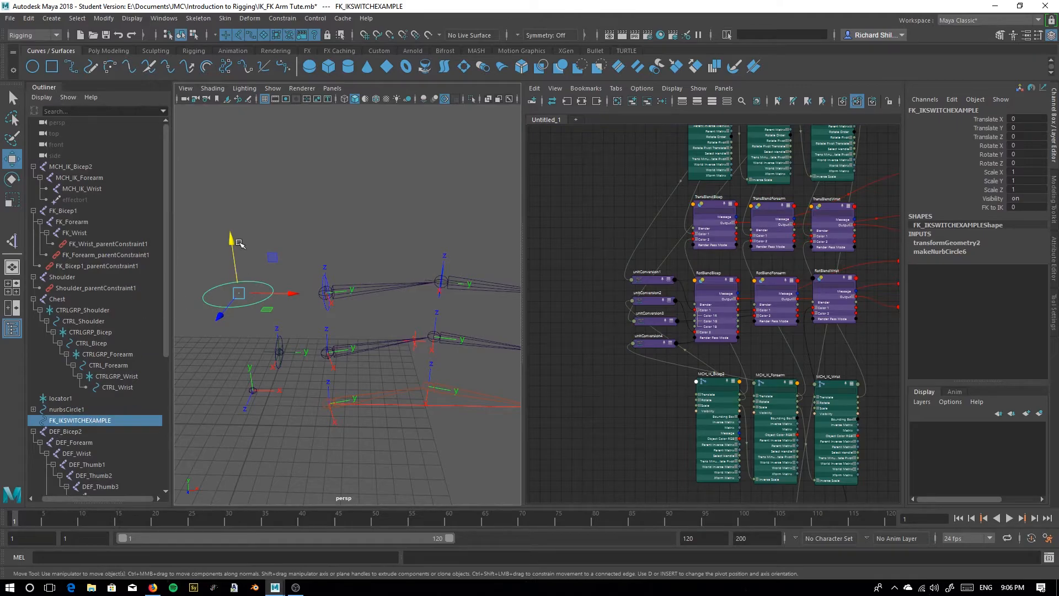
pyautogui.moveTo(94, 439); pyautogui.dragTo(558, 307, button='middle')
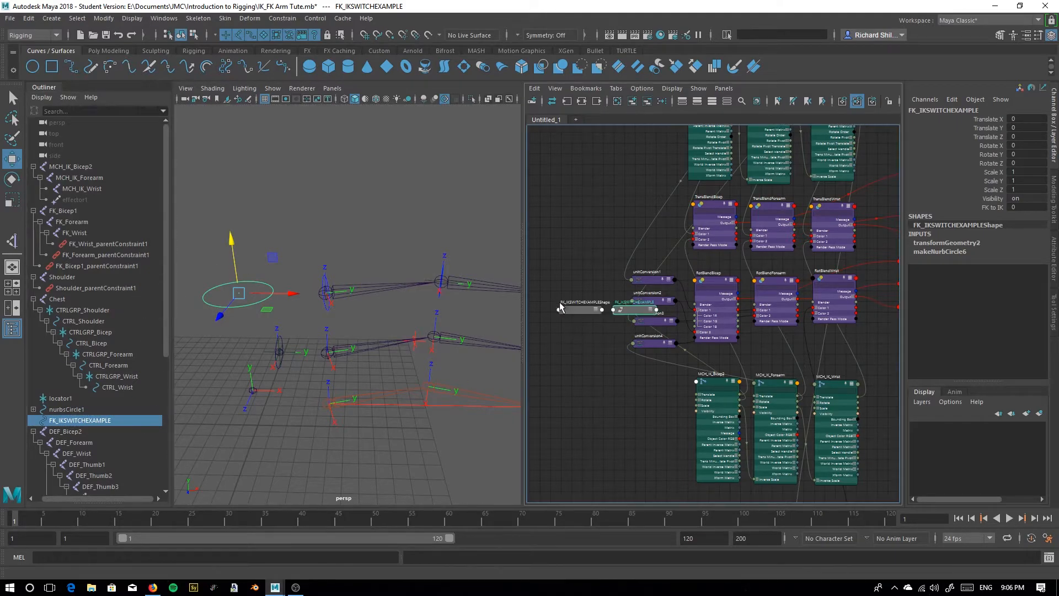
pyautogui.keyDown('alt'); pyautogui.moveTo(583, 388); pyautogui.dragTo(615, 355, button='middle'); pyautogui.keyUp('alt')
pyautogui.moveTo(610, 278); pyautogui.dragTo(558, 186)
pyautogui.moveTo(656, 276); pyautogui.dragTo(581, 233)
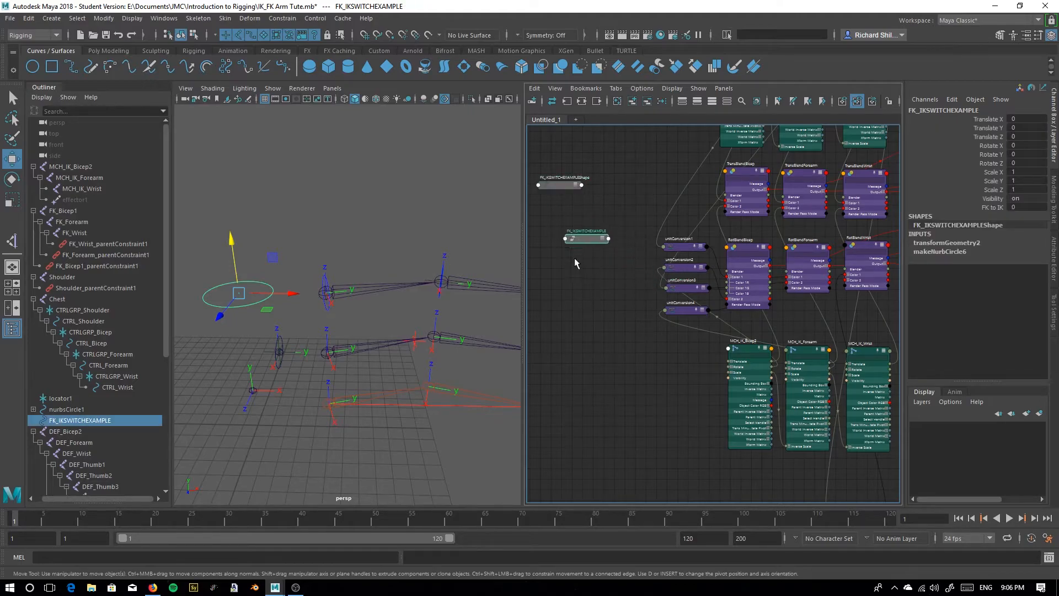
# Expand the FK_IKSWITCHEXAMPLE node to show all its attributes, and locate its FK to IK output and the RotBlendBicep Blender input
pyautogui.moveTo(570, 269); pyautogui.dragTo(565, 278)
pyautogui.click(585, 270)
pyautogui.click(586, 270)
pyautogui.scroll(2, 612, 392)
pyautogui.keyDown('alt'); pyautogui.moveTo(588, 379); pyautogui.dragTo(648, 426, button='middle'); pyautogui.keyUp('alt')
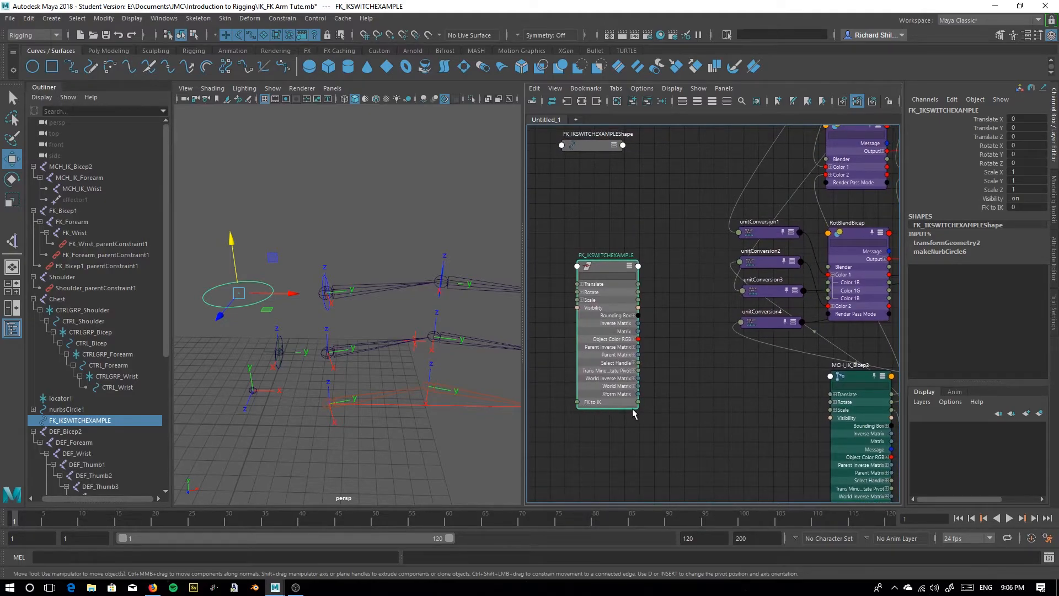
pyautogui.keyDown('alt'); pyautogui.moveTo(651, 413); pyautogui.dragTo(610, 408, button='middle'); pyautogui.keyUp('alt')
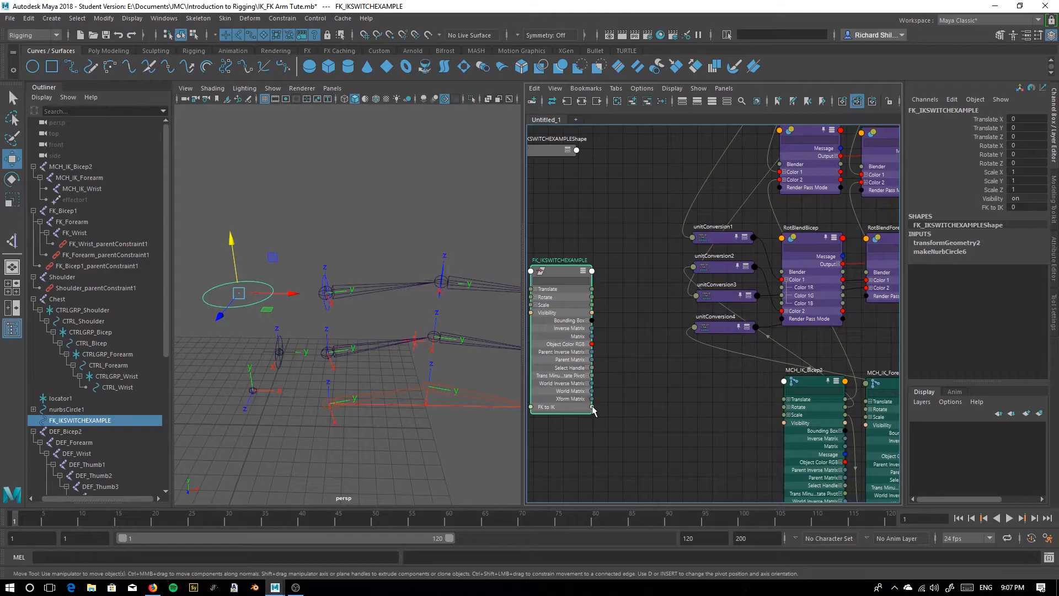
pyautogui.keyDown('alt'); pyautogui.moveTo(678, 420); pyautogui.dragTo(600, 436, button='middle'); pyautogui.keyUp('alt')
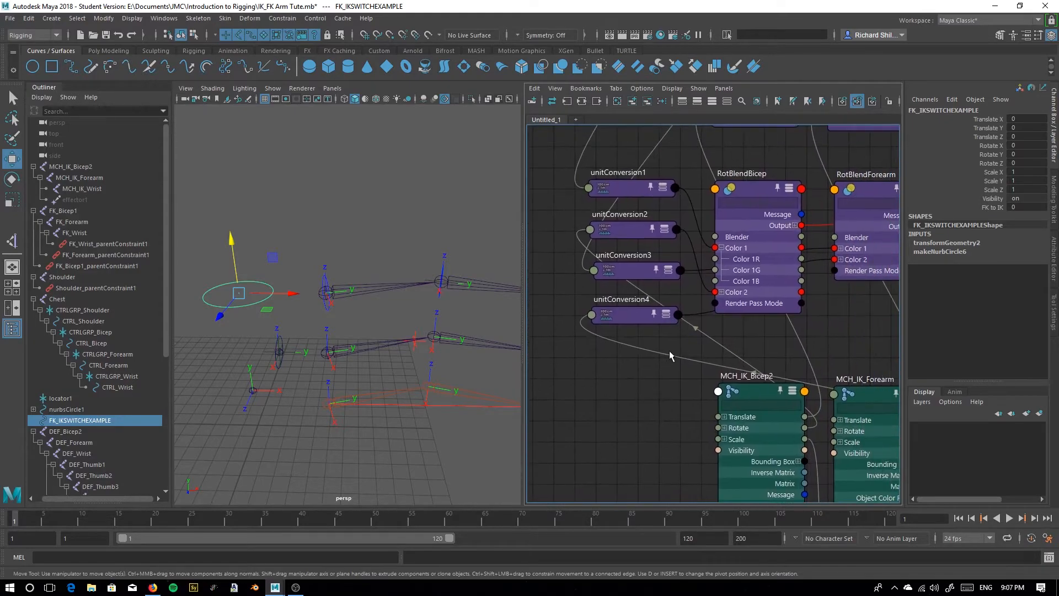
# Try to connect the FK to IK output of FK_IKSWITCHEXAMPLE directly to the Blender input of RotBlendBicep in the node graph
pyautogui.scroll(-4, 668, 351)
pyautogui.keyDown('alt'); pyautogui.moveTo(668, 351); pyautogui.dragTo(649, 374, button='middle'); pyautogui.keyUp('alt')
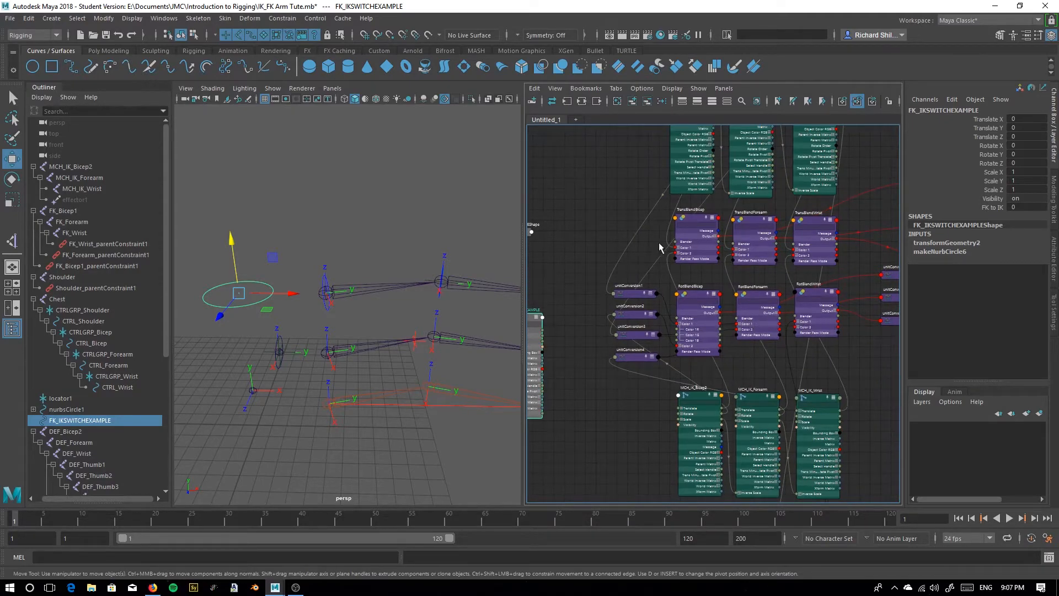
pyautogui.keyDown('alt'); pyautogui.moveTo(590, 406); pyautogui.dragTo(608, 392, button='middle'); pyautogui.keyUp('alt')
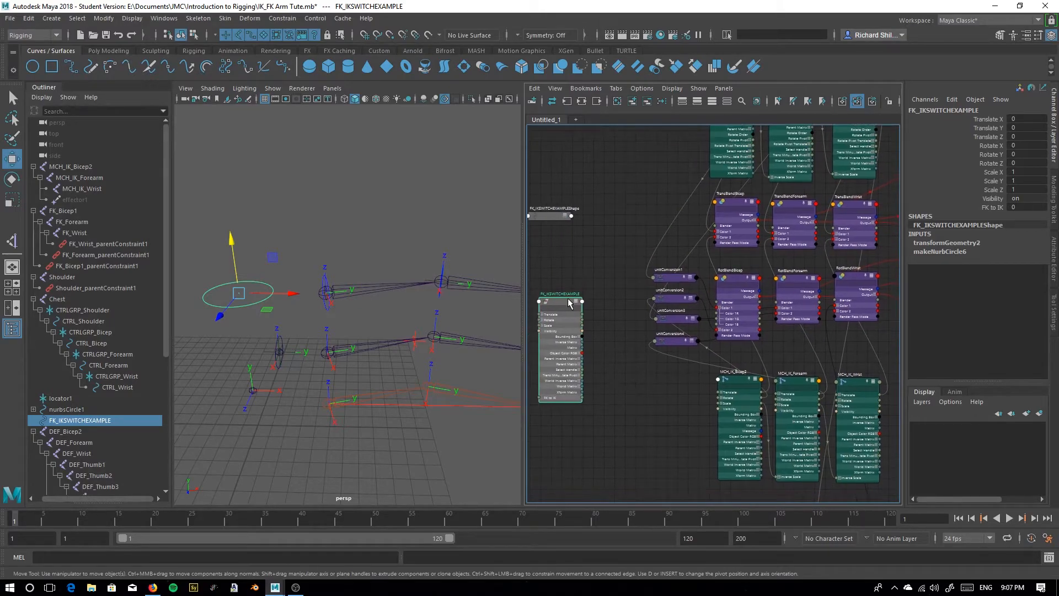
pyautogui.moveTo(559, 301); pyautogui.dragTo(570, 286)
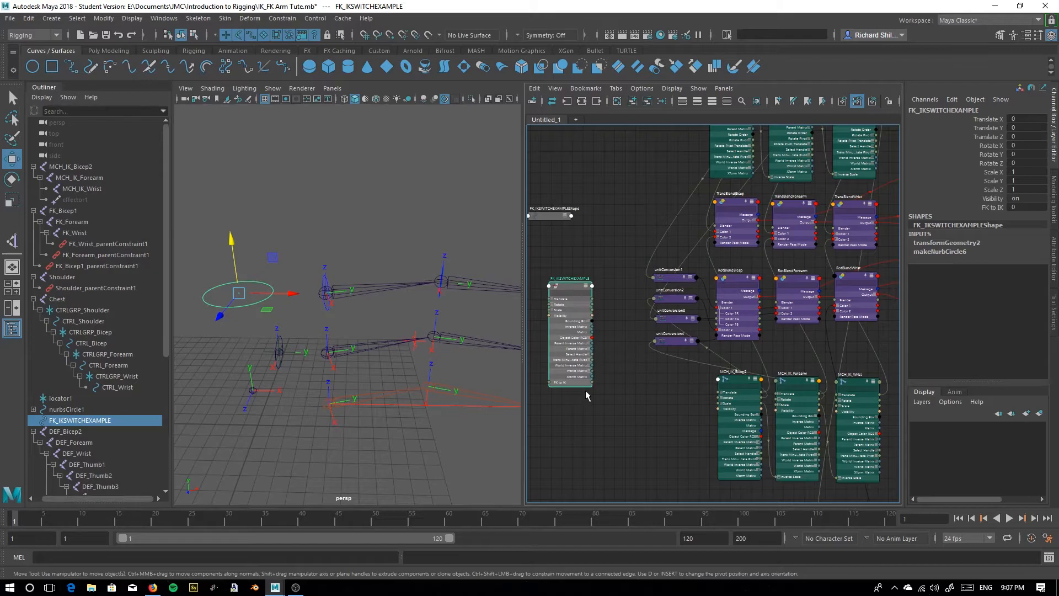
pyautogui.moveTo(608, 377); pyautogui.dragTo(761, 266)
pyautogui.scroll(3, 607, 389)
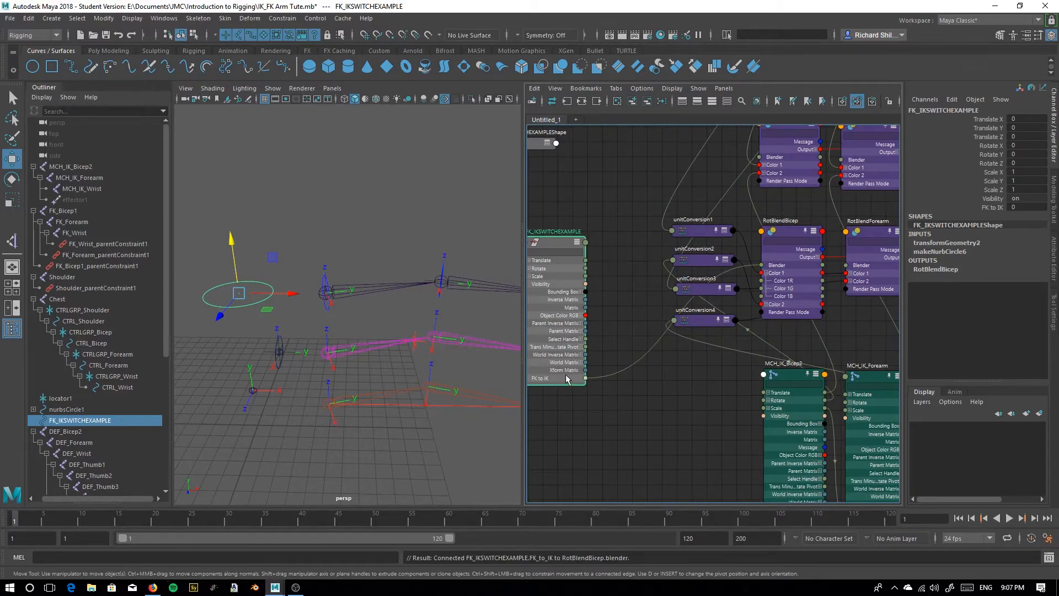
pyautogui.keyDown('alt'); pyautogui.moveTo(624, 412); pyautogui.dragTo(591, 419, button='middle'); pyautogui.keyUp('alt')
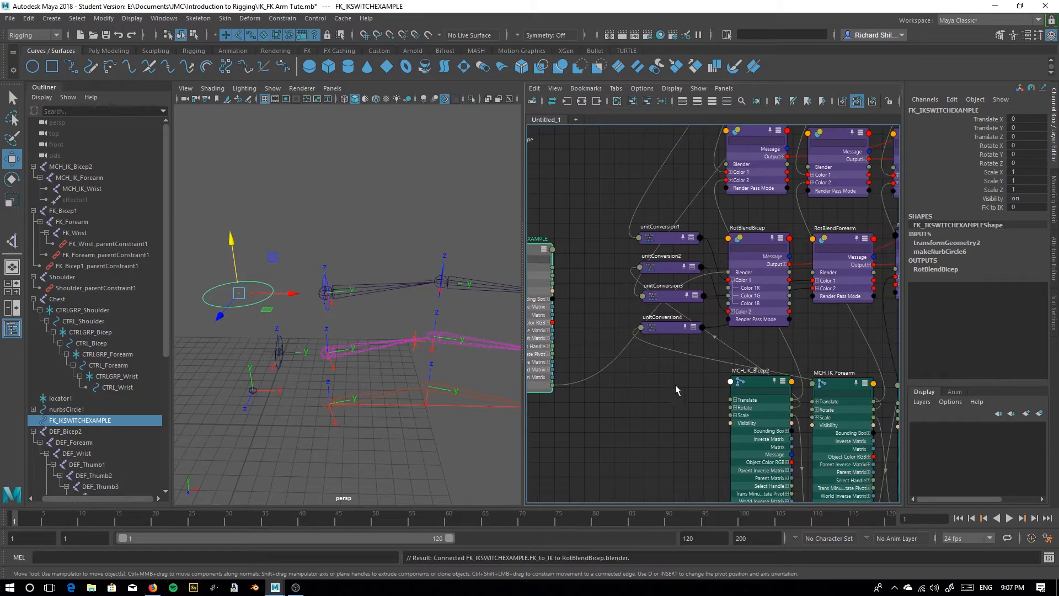
pyautogui.scroll(-3, 611, 388)
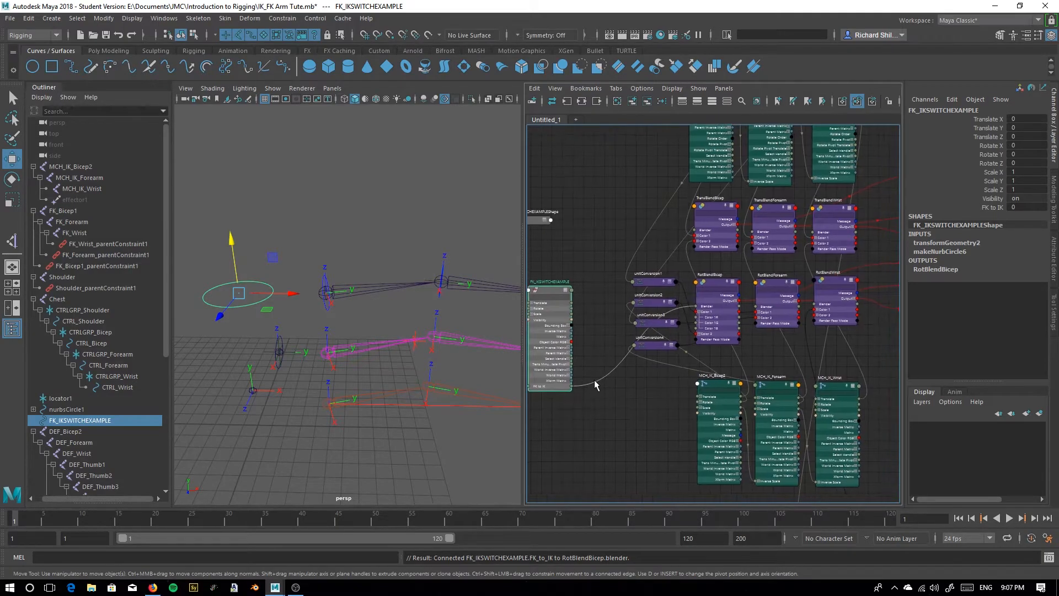
pyautogui.scroll(2, 599, 393)
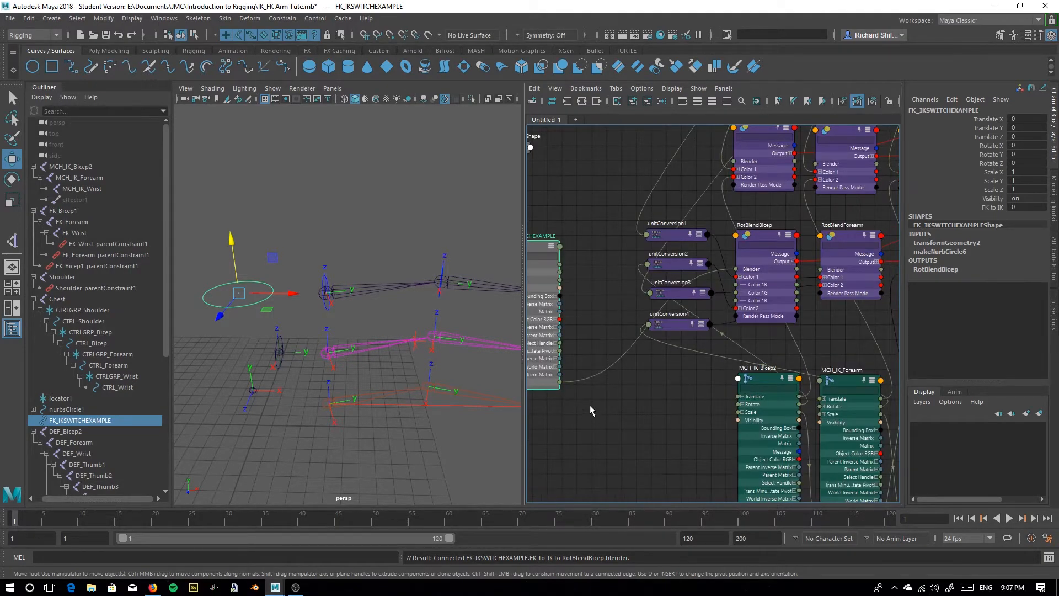
pyautogui.hotkey('ctrl', 'z')
# Open the Connection Editor with FK_IKSWITCHEXAMPLE as the source and move it clear of the node graph
pyautogui.keyDown('alt'); pyautogui.moveTo(592, 404); pyautogui.dragTo(631, 416, button='middle'); pyautogui.keyUp('alt')
pyautogui.moveTo(573, 256); pyautogui.dragTo(587, 252)
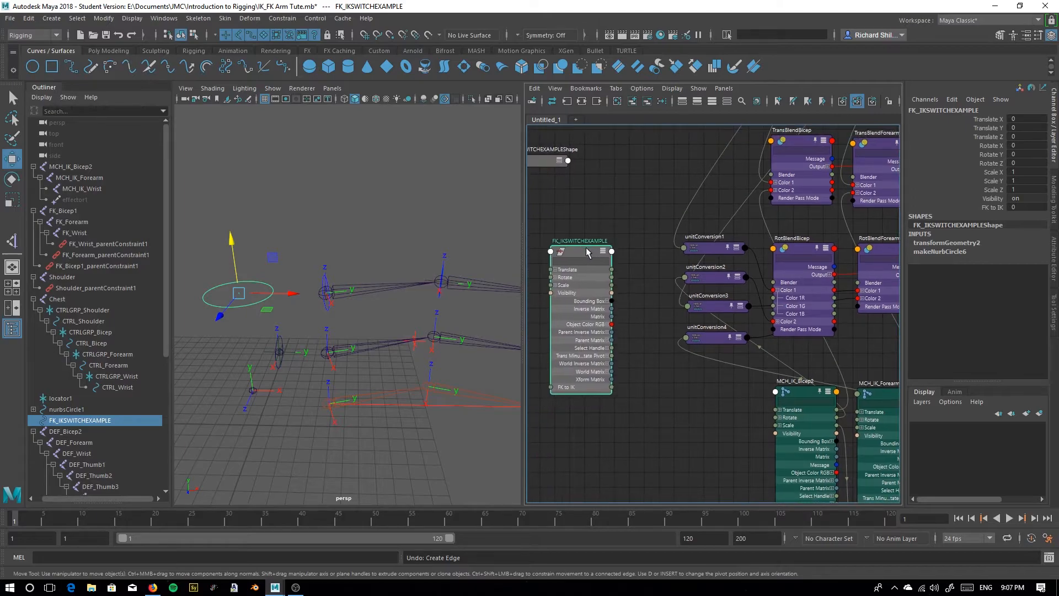
pyautogui.click(160, 19)
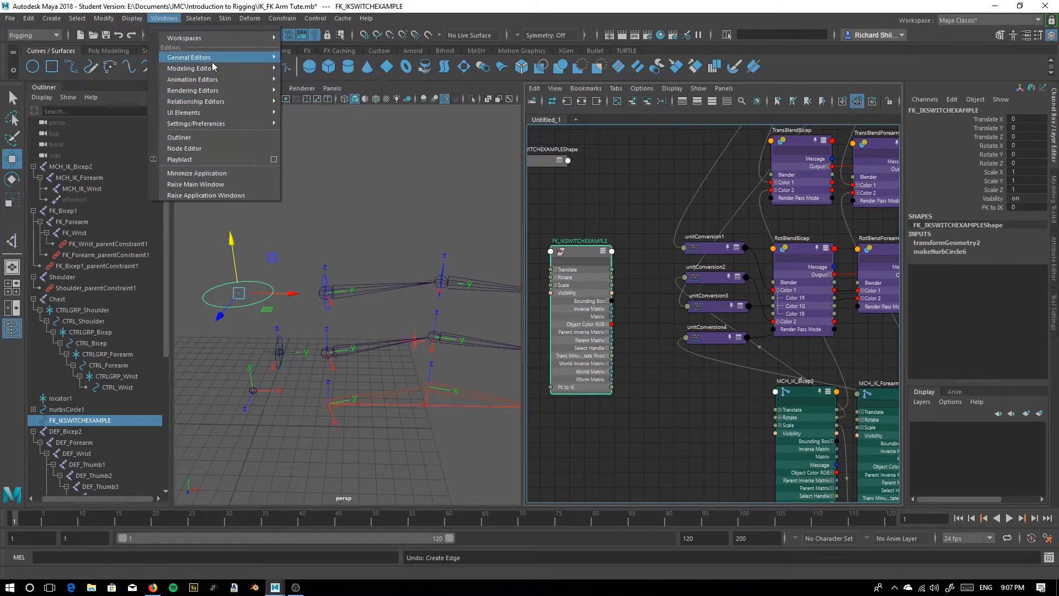
pyautogui.moveTo(221, 57)
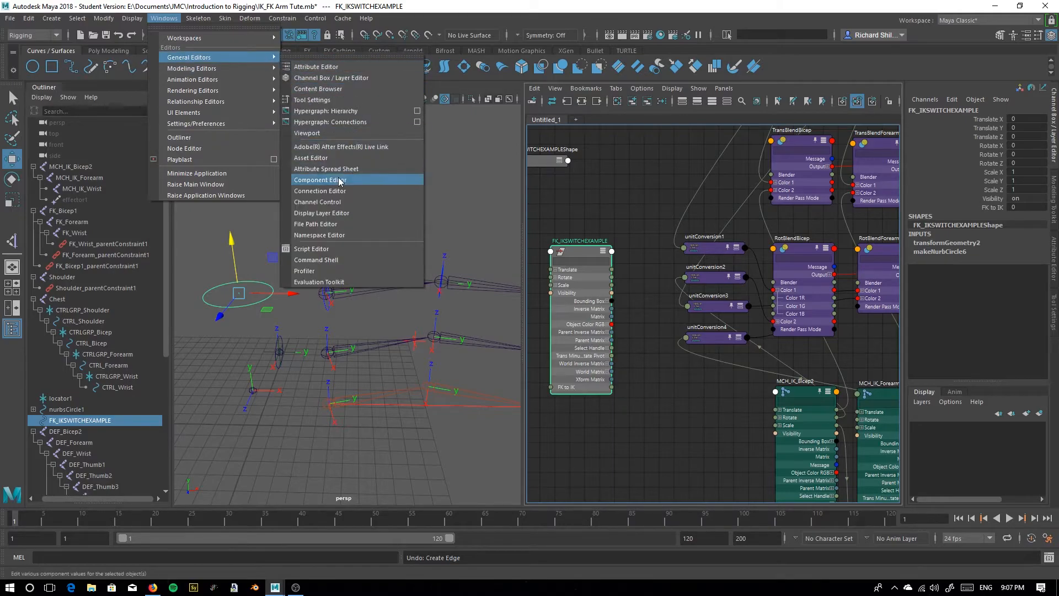
pyautogui.click(325, 190)
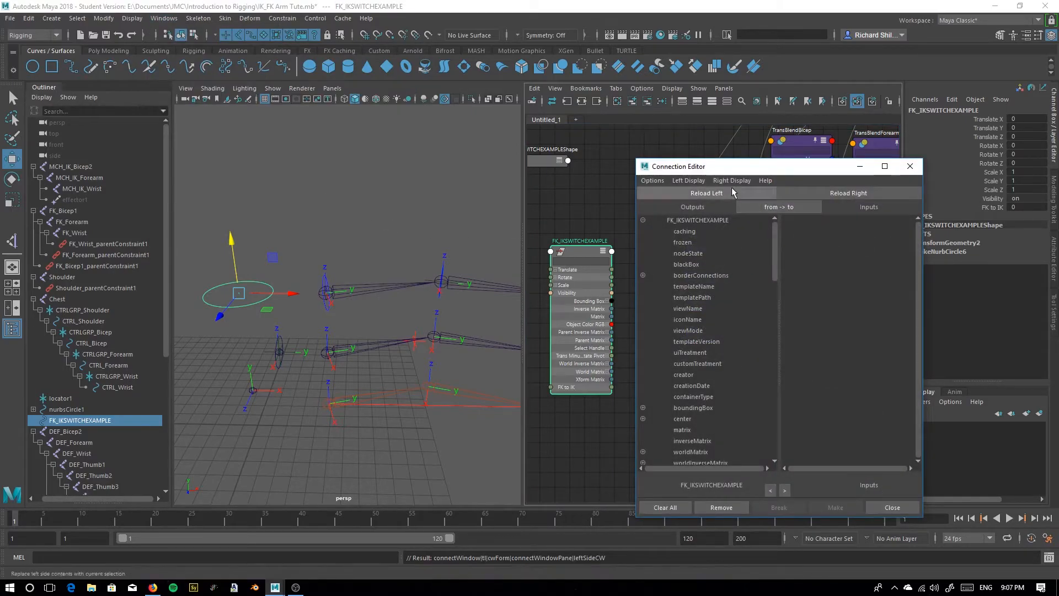
pyautogui.moveTo(678, 170); pyautogui.dragTo(211, 133)
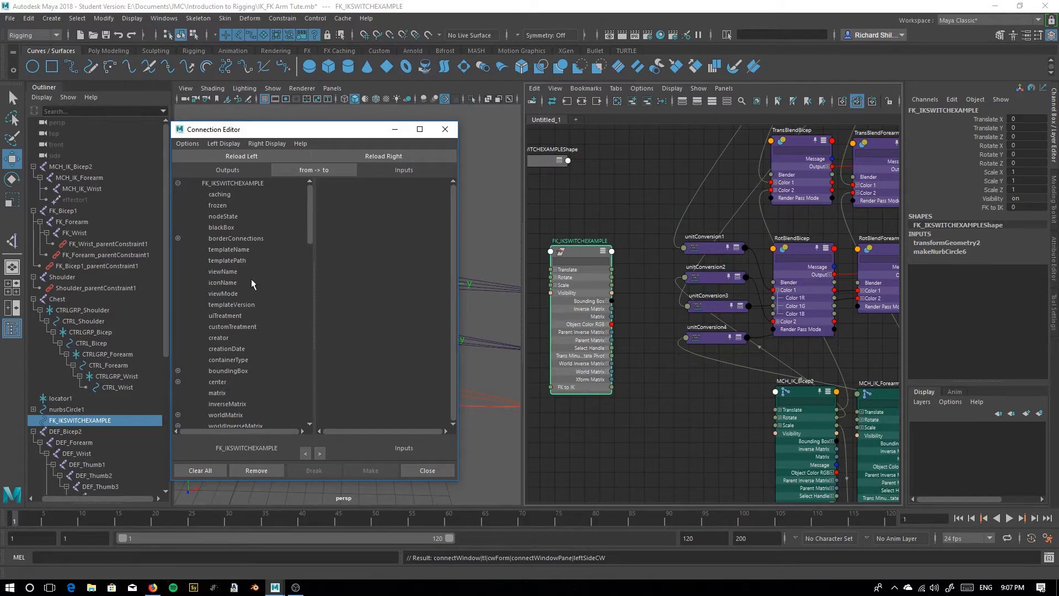
# Hide the non-keyable source attributes in the Connection Editor and select FK_to_IK as the output to connect
pyautogui.click(223, 144)
pyautogui.click(188, 144)
pyautogui.moveTo(219, 146)
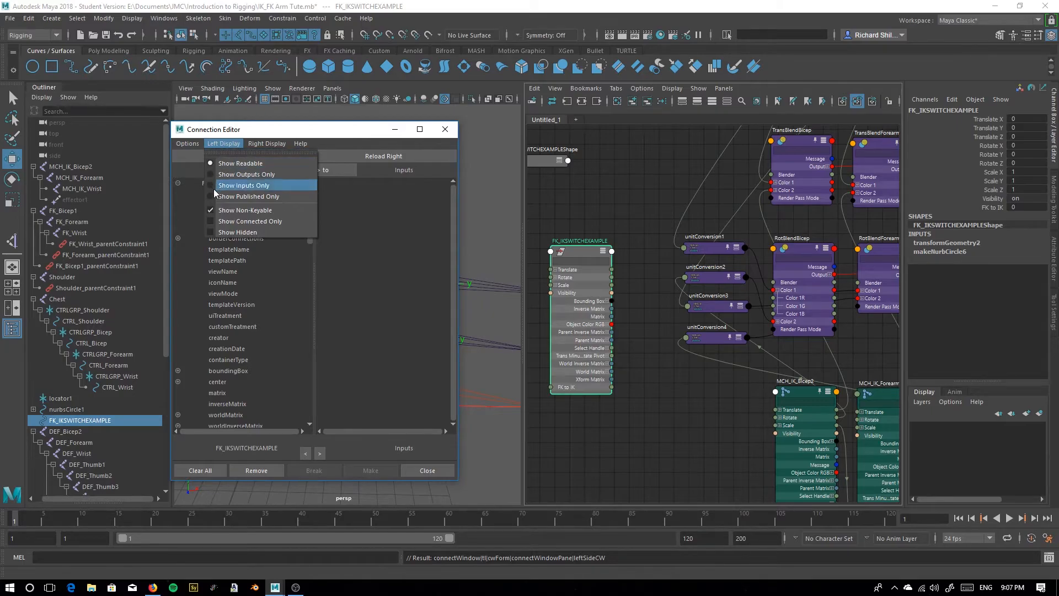
pyautogui.click(217, 211)
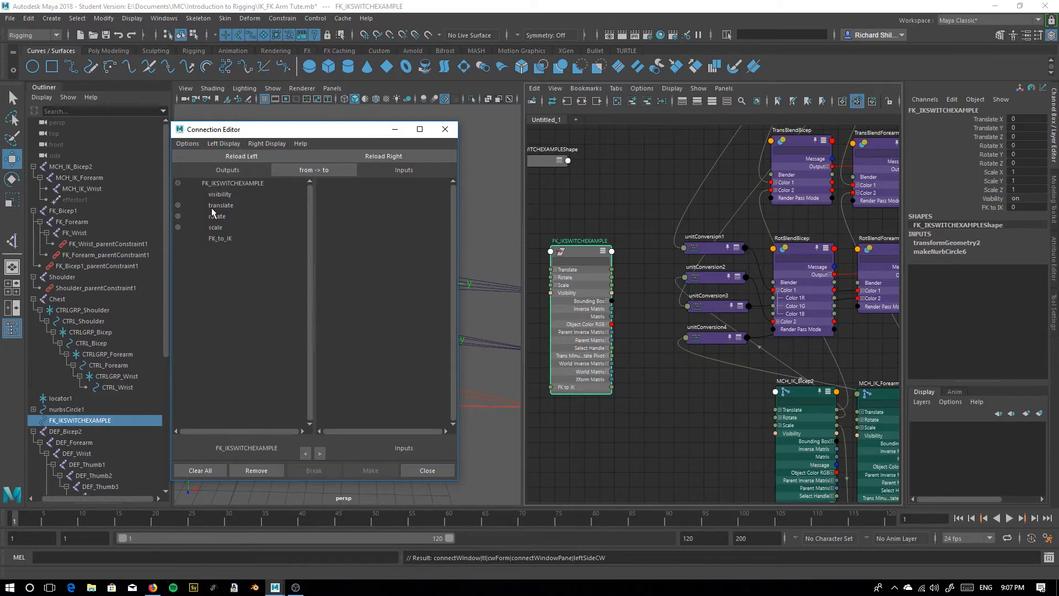
pyautogui.click(214, 239)
# Select the RotBlend and TransBlend nodes of the bicep, forearm and wrist and load all six as connection targets
pyautogui.keyDown('alt'); pyautogui.moveTo(682, 423); pyautogui.dragTo(545, 452, button='middle'); pyautogui.keyUp('alt')
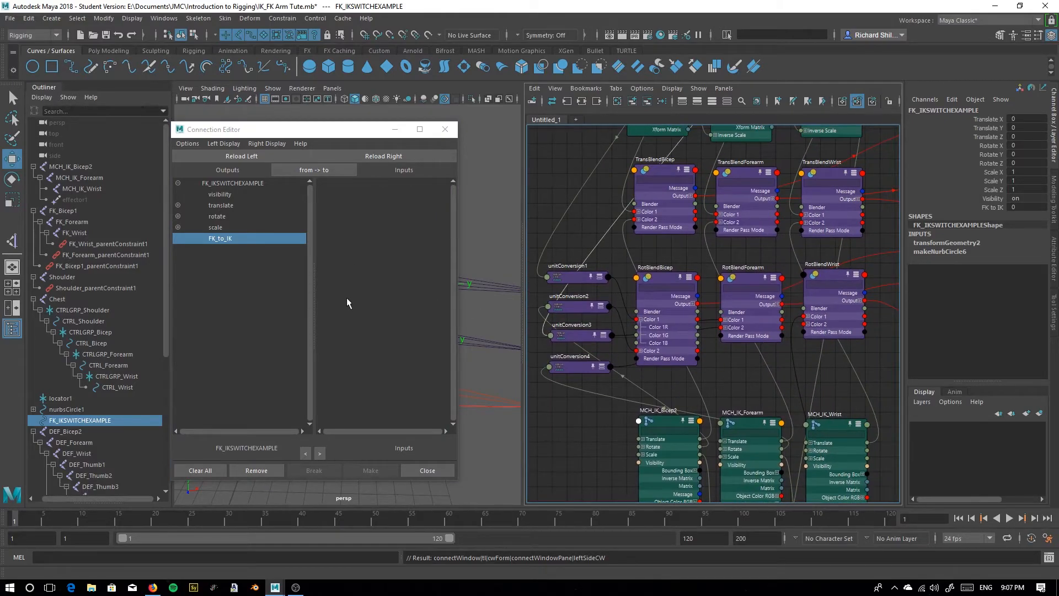
pyautogui.keyDown('alt'); pyautogui.moveTo(664, 279); pyautogui.dragTo(647, 311, button='middle'); pyautogui.keyUp('alt')
pyautogui.click(647, 311)
pyautogui.keyDown('shift'); pyautogui.click(729, 310); pyautogui.keyUp('shift')
pyautogui.keyDown('shift'); pyautogui.click(819, 309); pyautogui.keyUp('shift')
pyautogui.keyDown('shift'); pyautogui.click(808, 223); pyautogui.keyUp('shift')
pyautogui.keyDown('shift'); pyautogui.click(728, 227); pyautogui.keyUp('shift')
pyautogui.keyDown('shift'); pyautogui.click(640, 238); pyautogui.keyUp('shift')
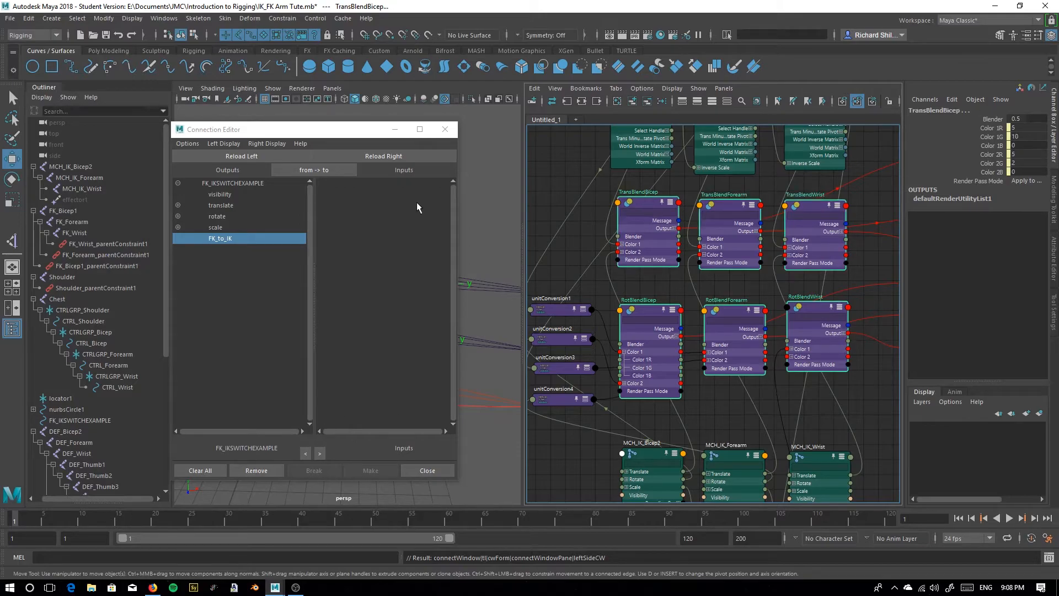
pyautogui.click(393, 157)
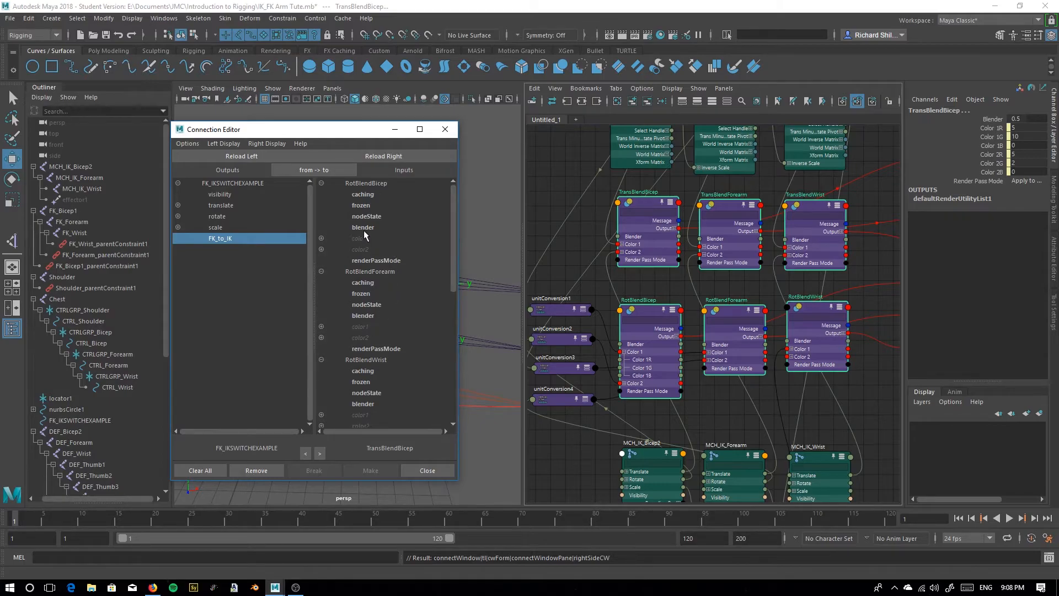
# Connect FK_to_IK to the blender inputs of RotBlendBicep, RotBlendForearm and RotBlendWrist
pyautogui.click(262, 275)
pyautogui.click(219, 238)
pyautogui.click(361, 228)
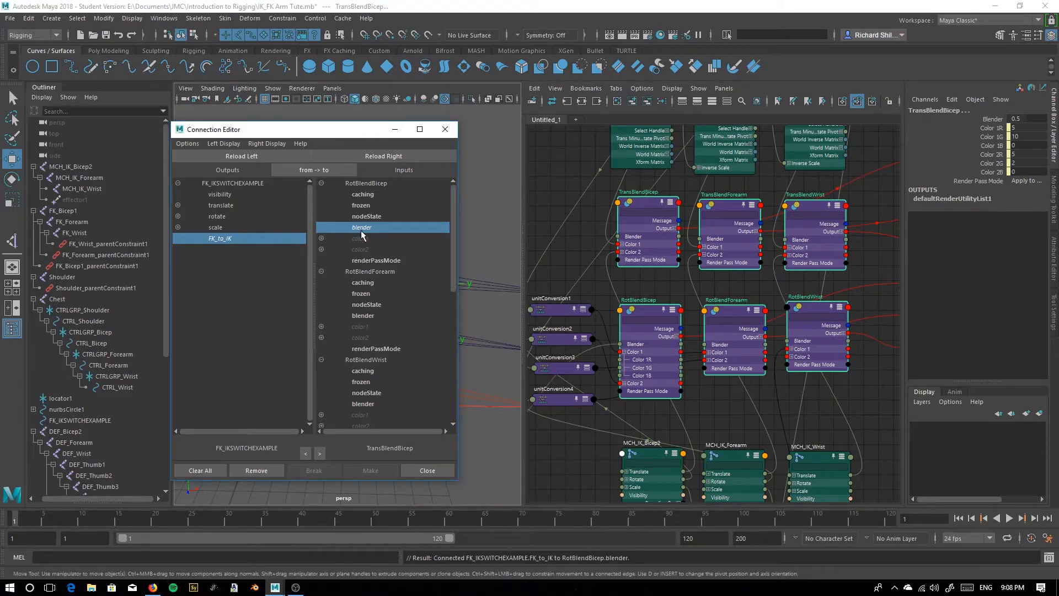
pyautogui.click(364, 318)
pyautogui.click(370, 401)
# Connect FK_to_IK to the blender inputs of TransBlendWrist, TransBlendForearm and TransBlendBicep, and minimise the Connection Editor
pyautogui.scroll(-5, 373, 405)
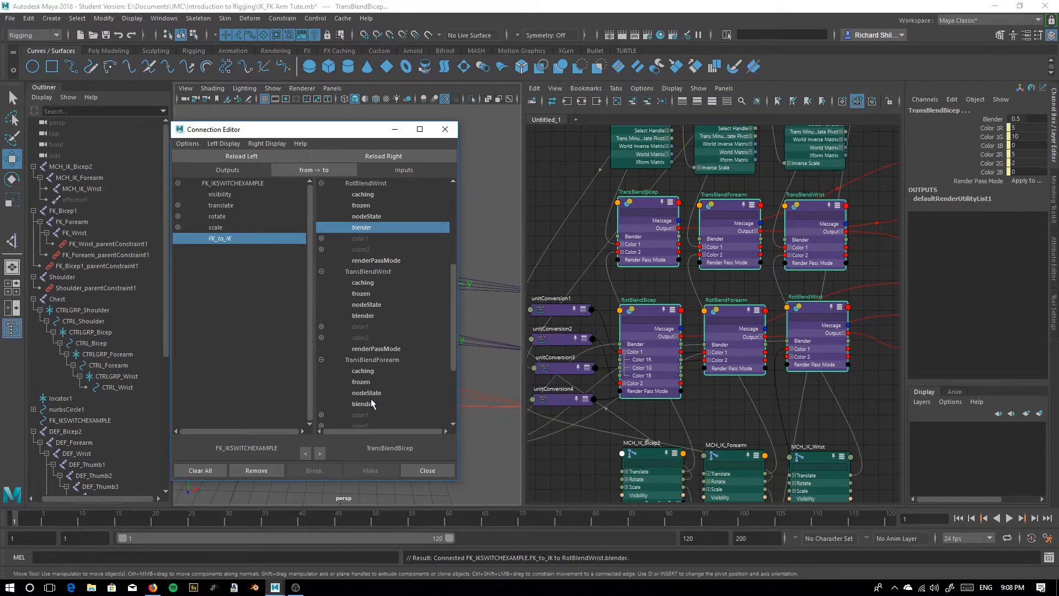
pyautogui.click(373, 313)
pyautogui.click(369, 405)
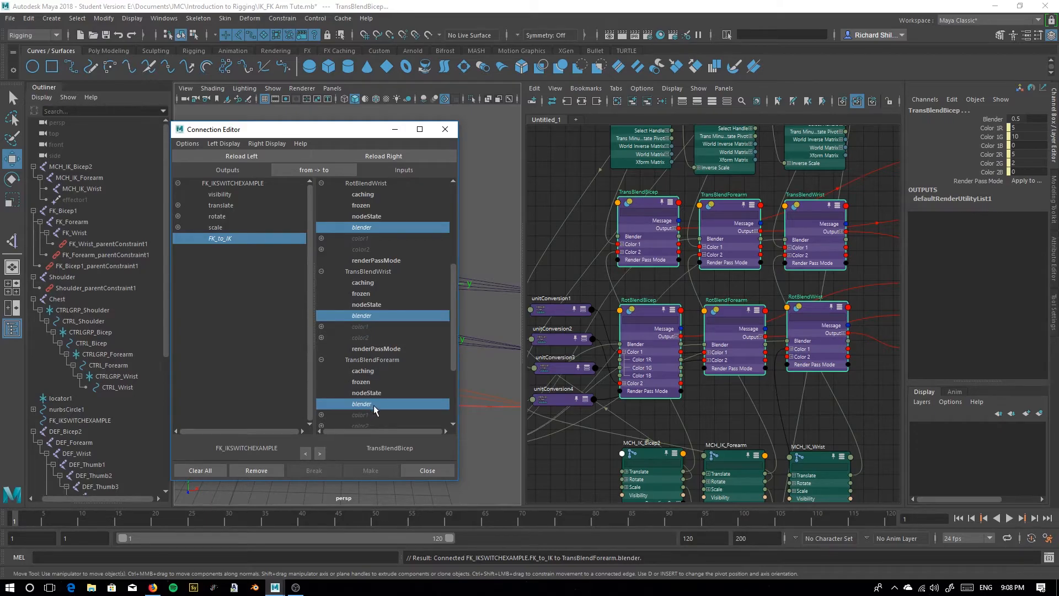
pyautogui.scroll(-5, 373, 409)
pyautogui.click(365, 380)
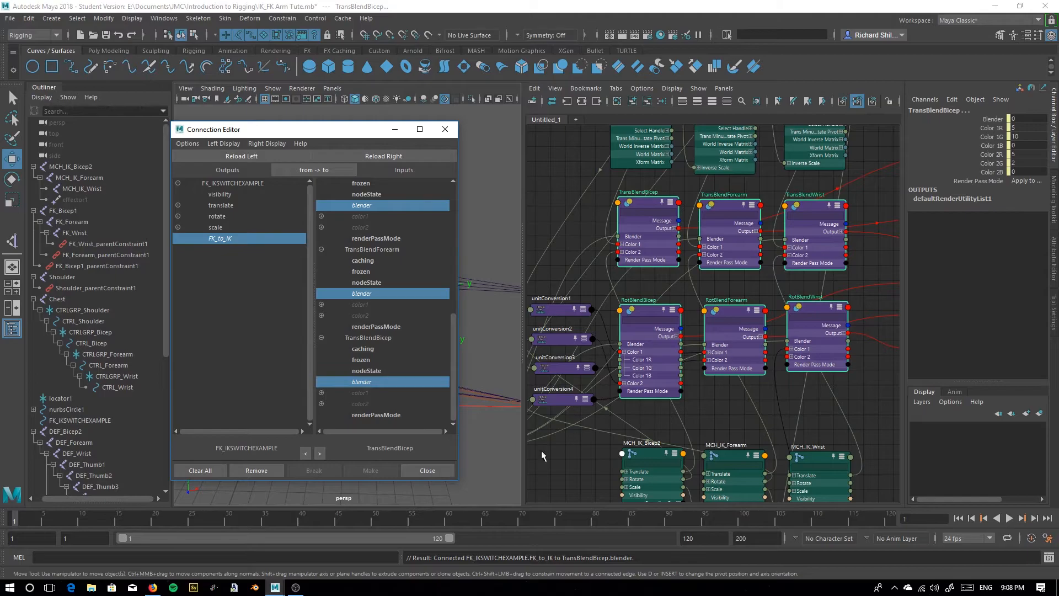
pyautogui.click(394, 129)
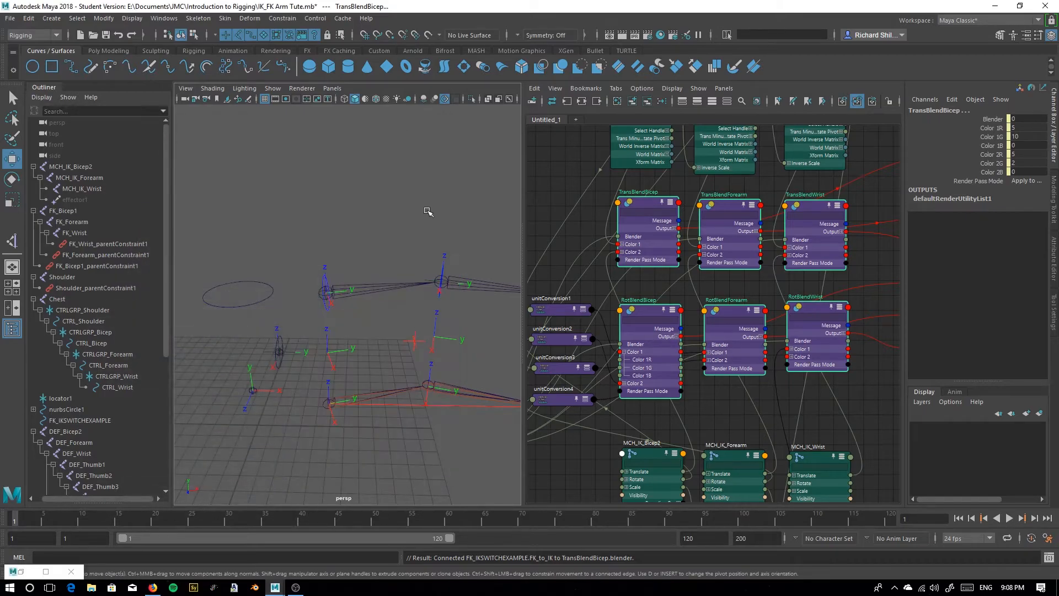
# Test the arm switch by sliding FK_IKSWITCHEXAMPLE's FK to IK value to 1 and back to 0
pyautogui.scroll(5, 413, 400)
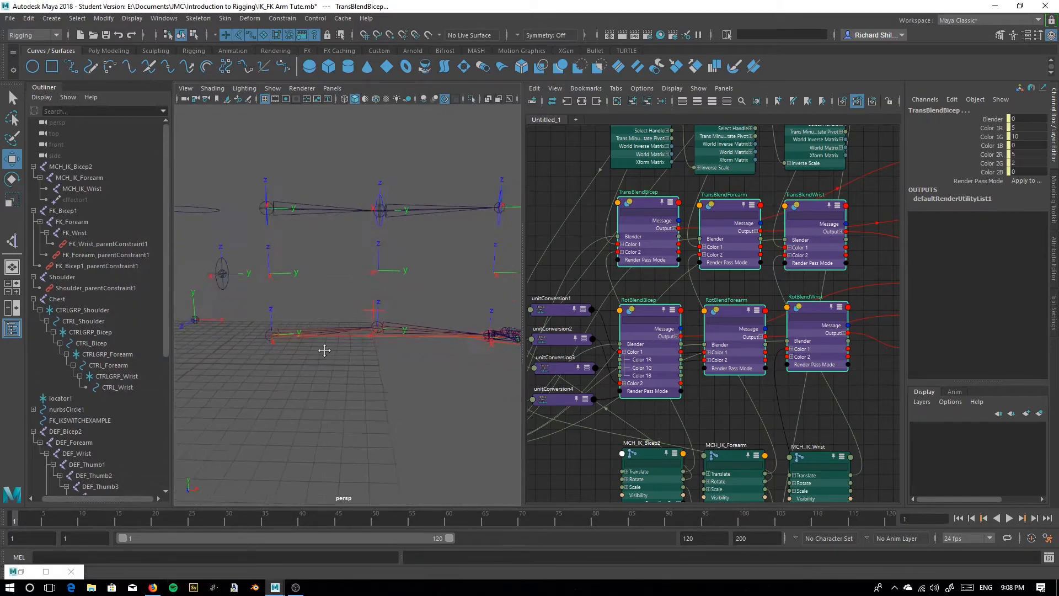
pyautogui.keyDown('alt'); pyautogui.moveTo(336, 349); pyautogui.dragTo(298, 361, button='middle'); pyautogui.keyUp('alt')
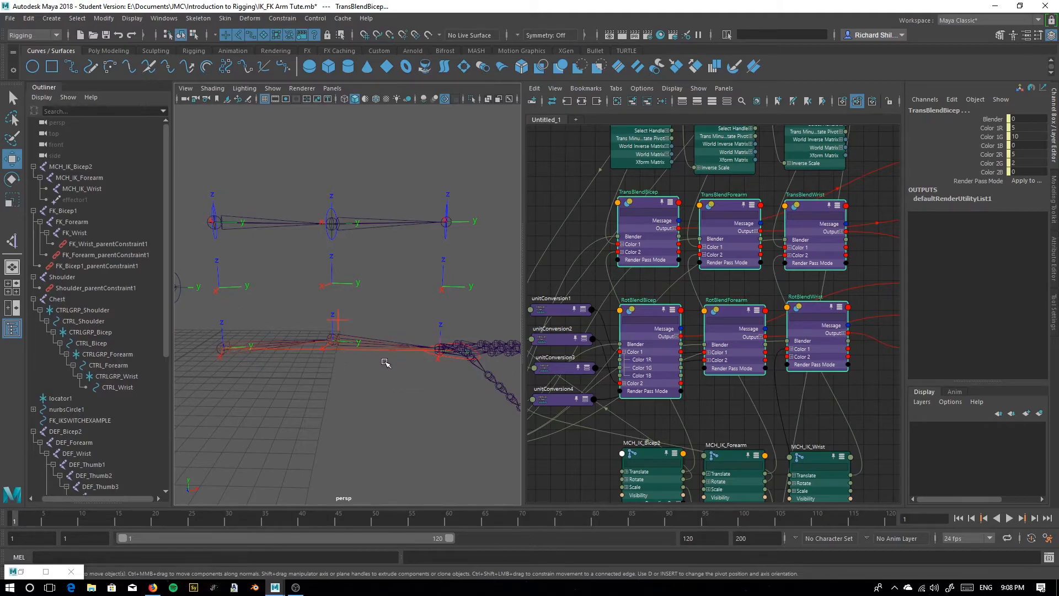
pyautogui.keyDown('alt'); pyautogui.moveTo(250, 276); pyautogui.dragTo(288, 282, button='middle'); pyautogui.keyUp('alt')
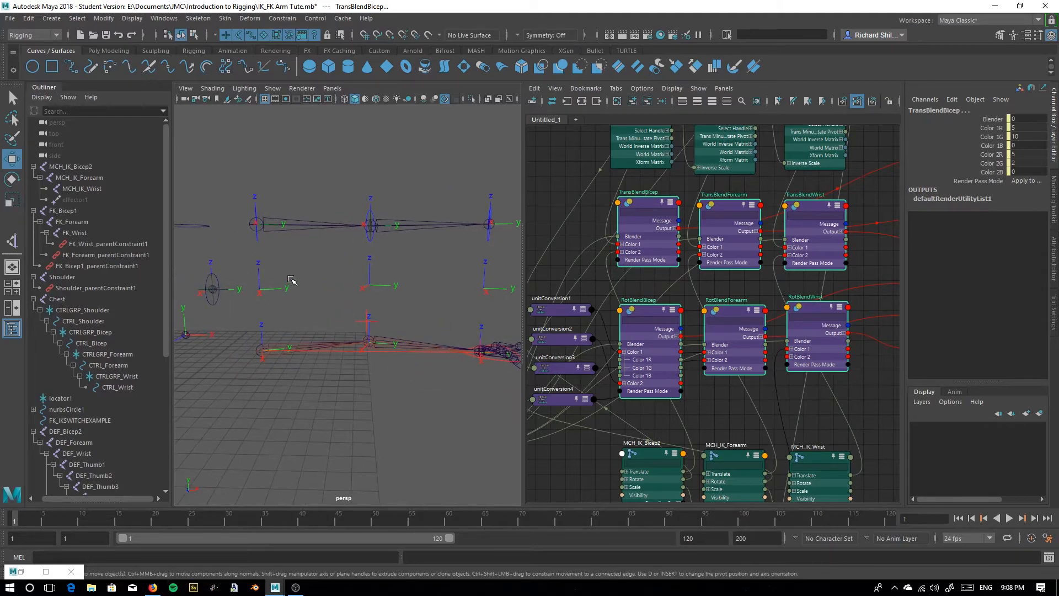
pyautogui.click(210, 215)
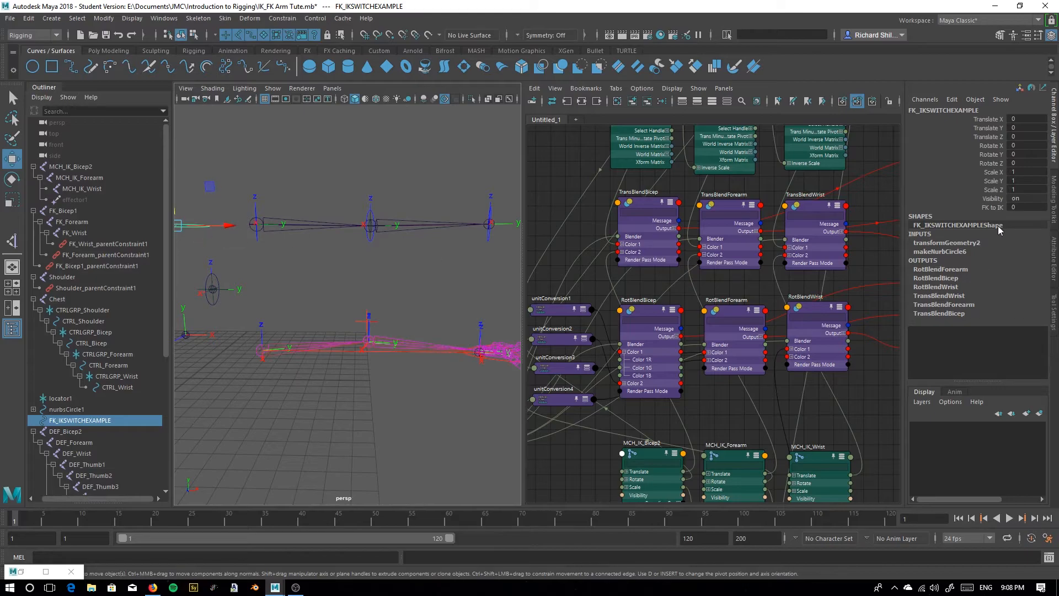
pyautogui.click(992, 207)
pyautogui.moveTo(353, 259); pyautogui.dragTo(415, 242, button='middle')
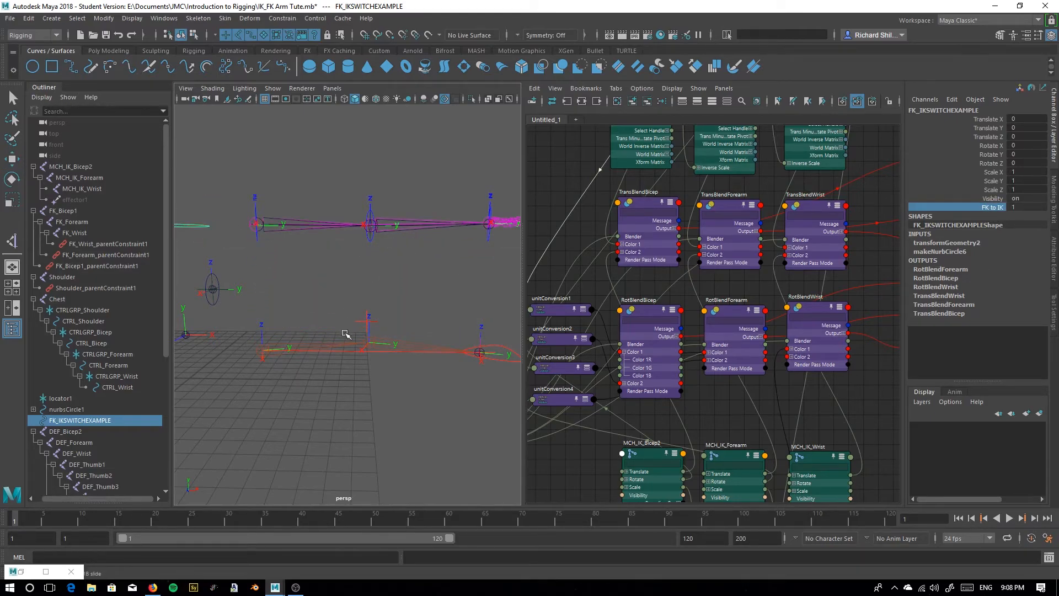
pyautogui.moveTo(355, 286); pyautogui.dragTo(384, 277, button='middle')
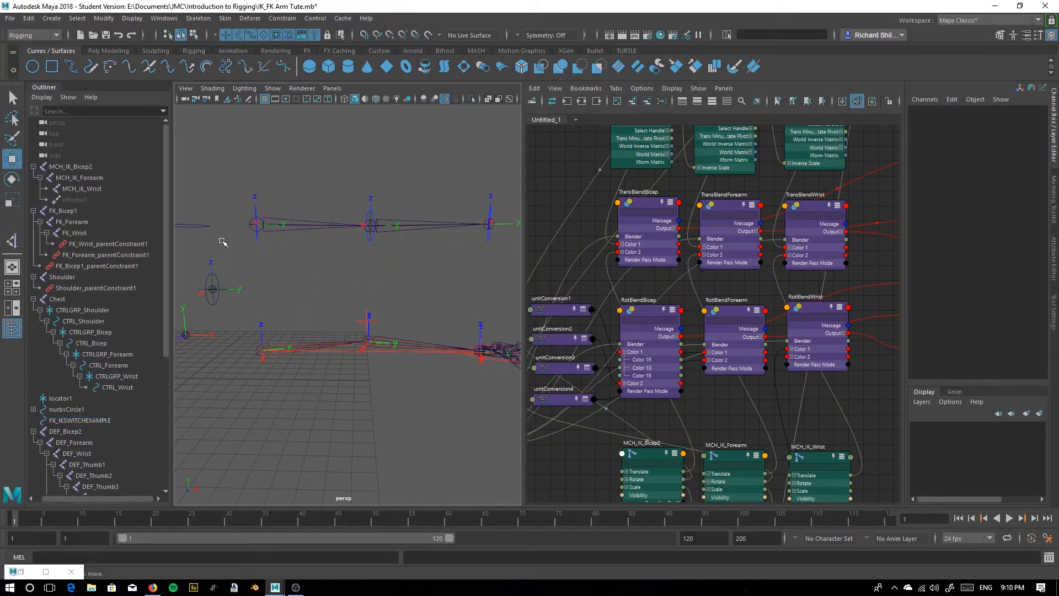
# Reselect the FK_IKSWITCHEXAMPLE curve and slide FK to IK between 0 and 1, stopping at 0.62
pyautogui.moveTo(200, 218); pyautogui.dragTo(214, 243)
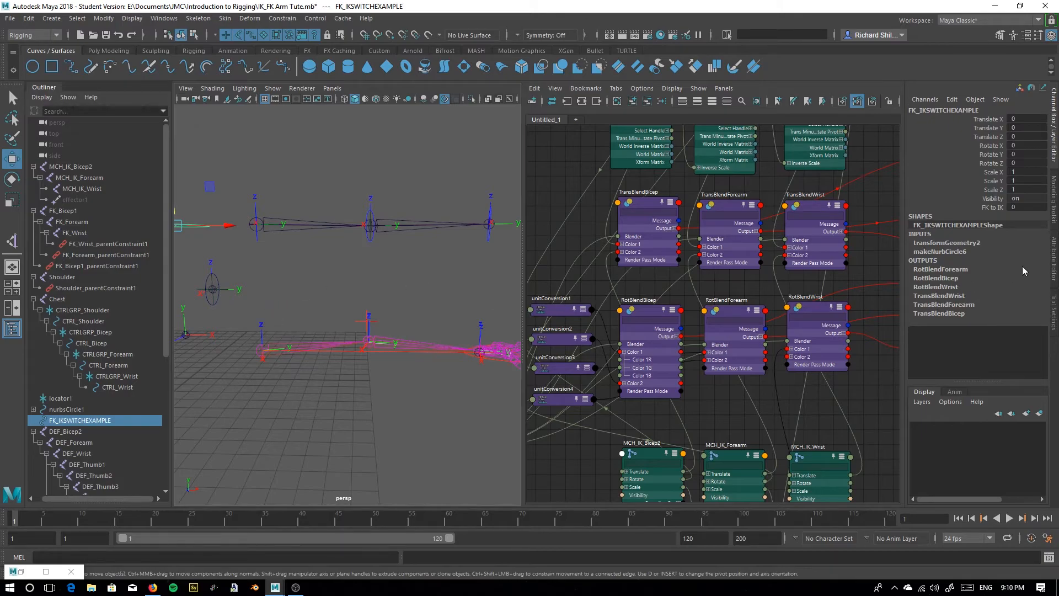
pyautogui.click(991, 208)
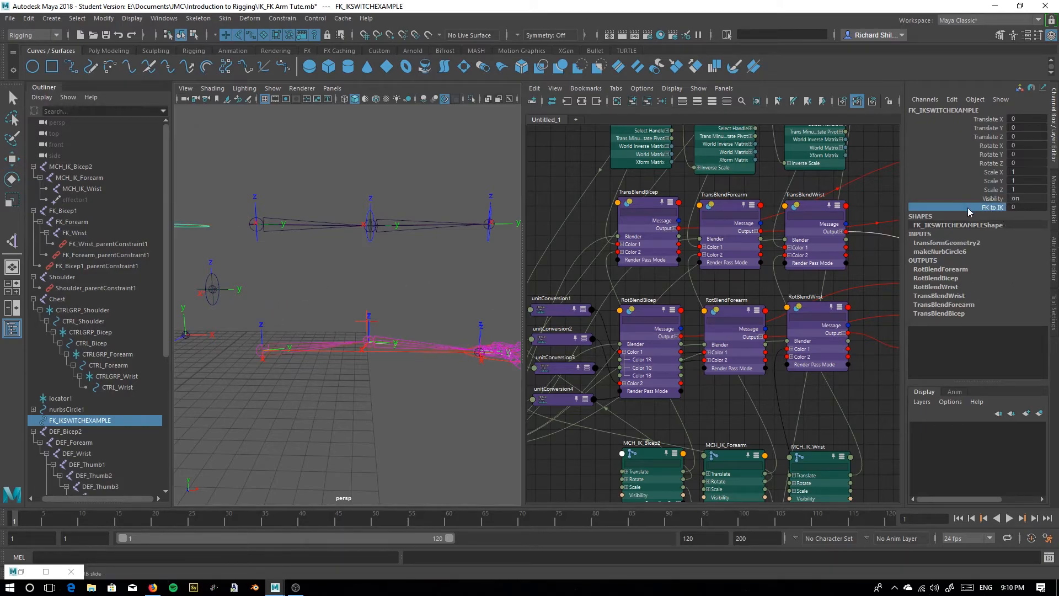
pyautogui.moveTo(274, 272); pyautogui.dragTo(355, 265, button='middle')
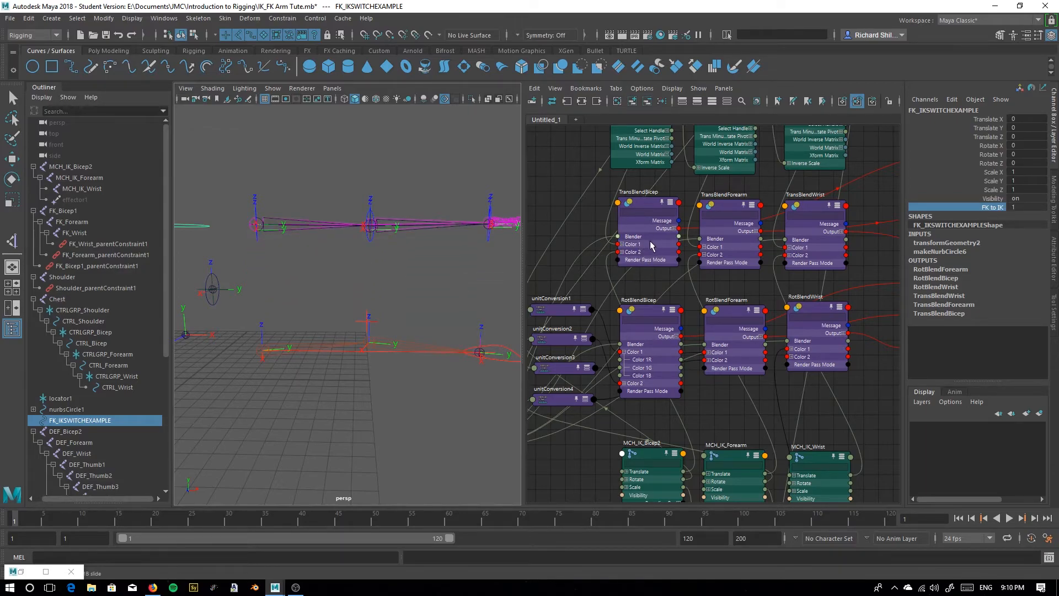
pyautogui.moveTo(303, 265); pyautogui.dragTo(266, 278, button='middle')
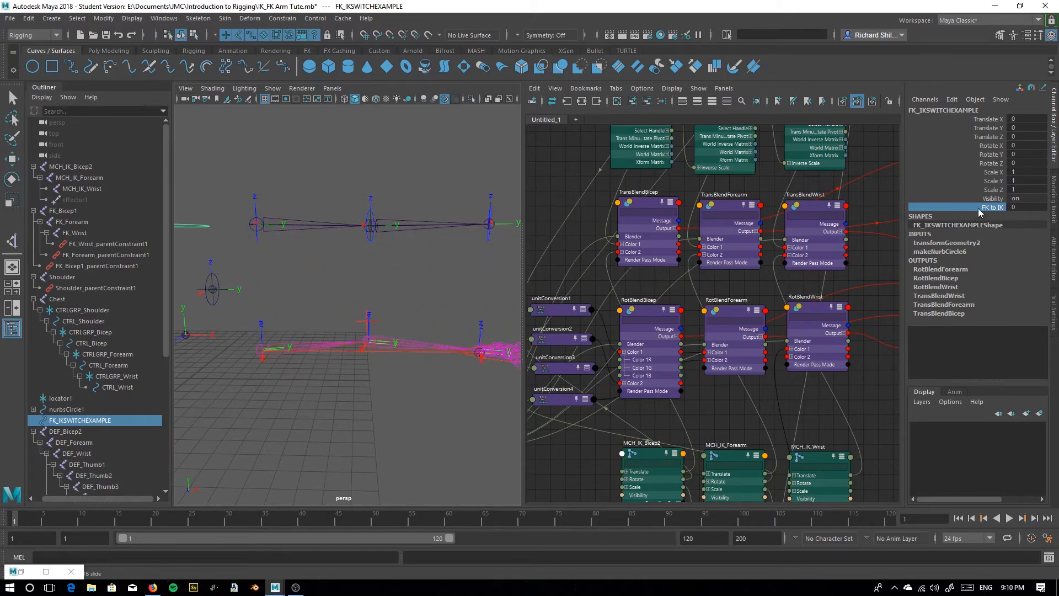
pyautogui.moveTo(248, 256); pyautogui.dragTo(299, 263, button='middle')
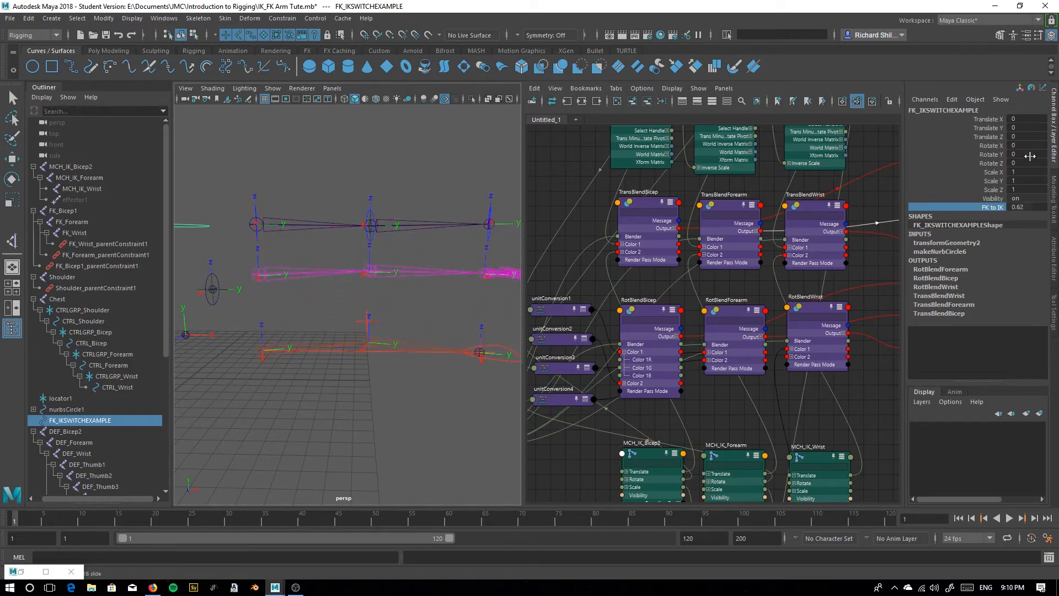
# Rename the FK_to_IK attribute on the FK_IKSWITCHEXAMPLE curve as IK_to_FK
pyautogui.click(952, 99)
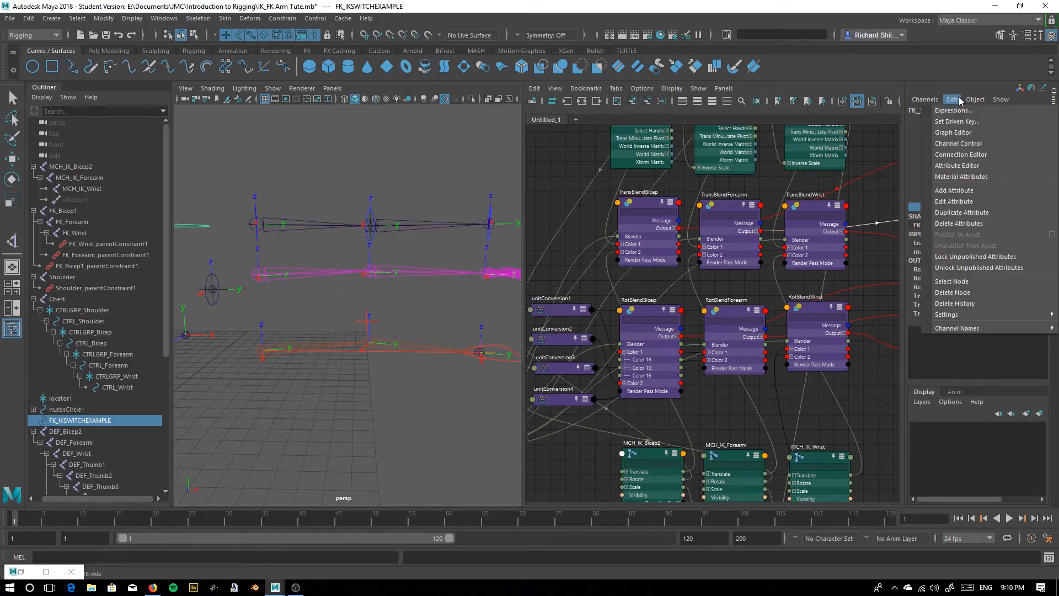
pyautogui.click(953, 202)
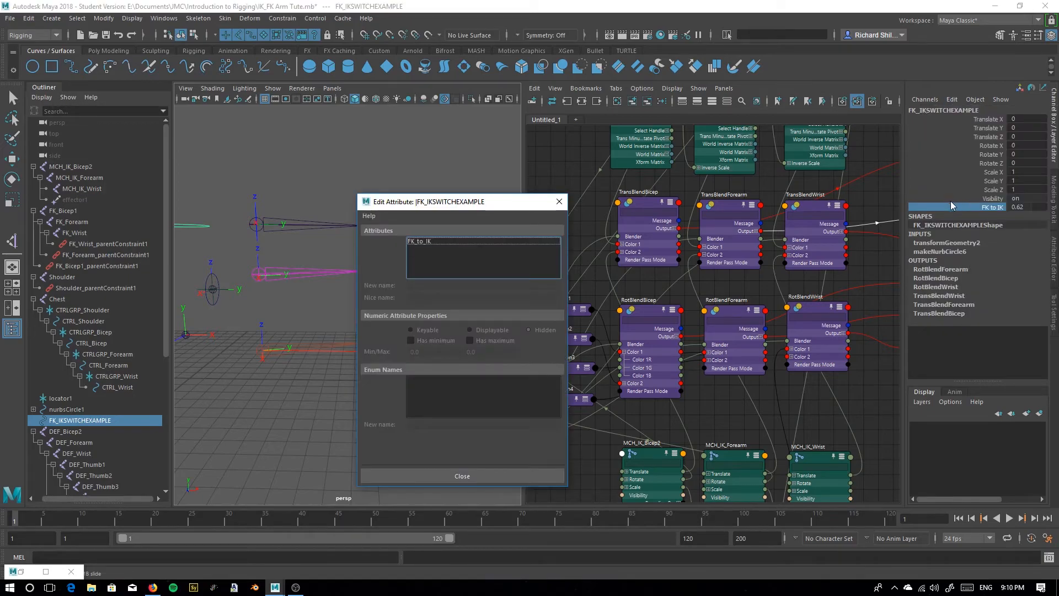
pyautogui.click(415, 241)
pyautogui.click(418, 286)
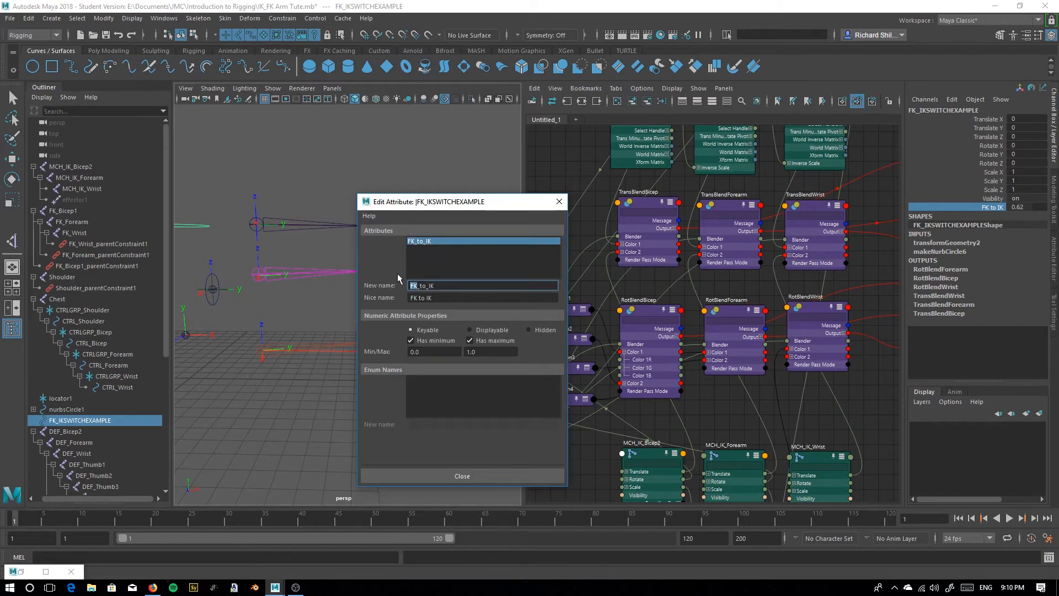
pyautogui.write('IK_to_FK')
pyautogui.click(409, 299)
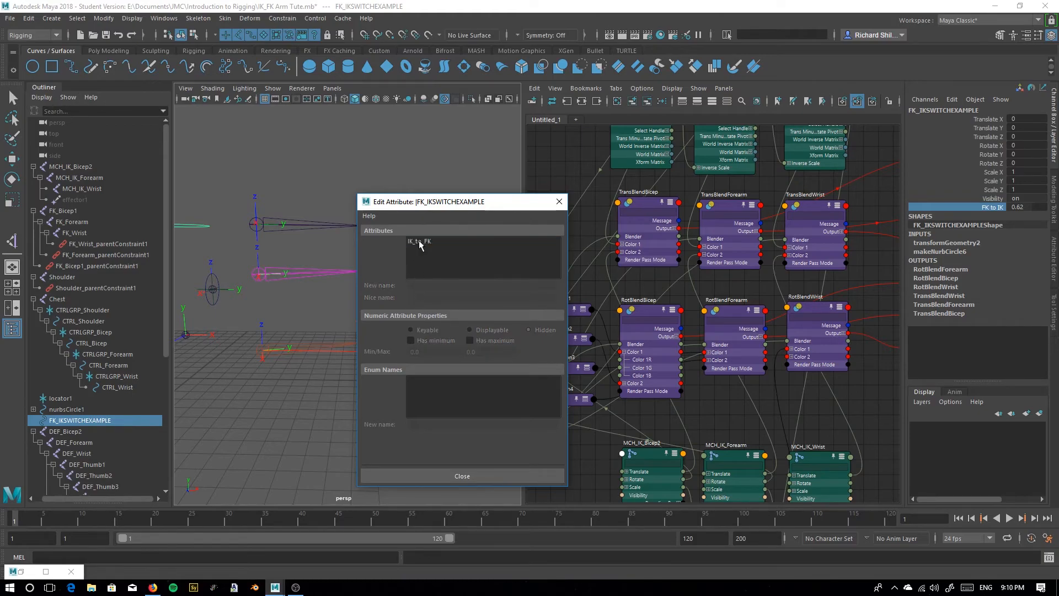
# Change the IK_to_FK attribute's nice name to "IK to FK" and finish editing the attribute
pyautogui.click(419, 243)
pyautogui.doubleClick(417, 298)
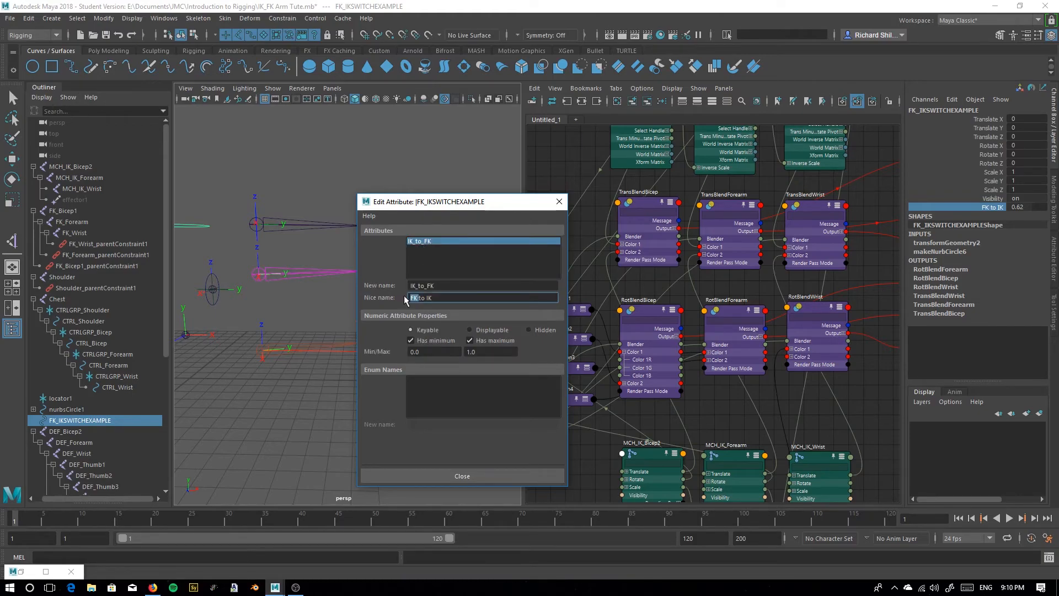
pyautogui.write('IK')
pyautogui.click(431, 469)
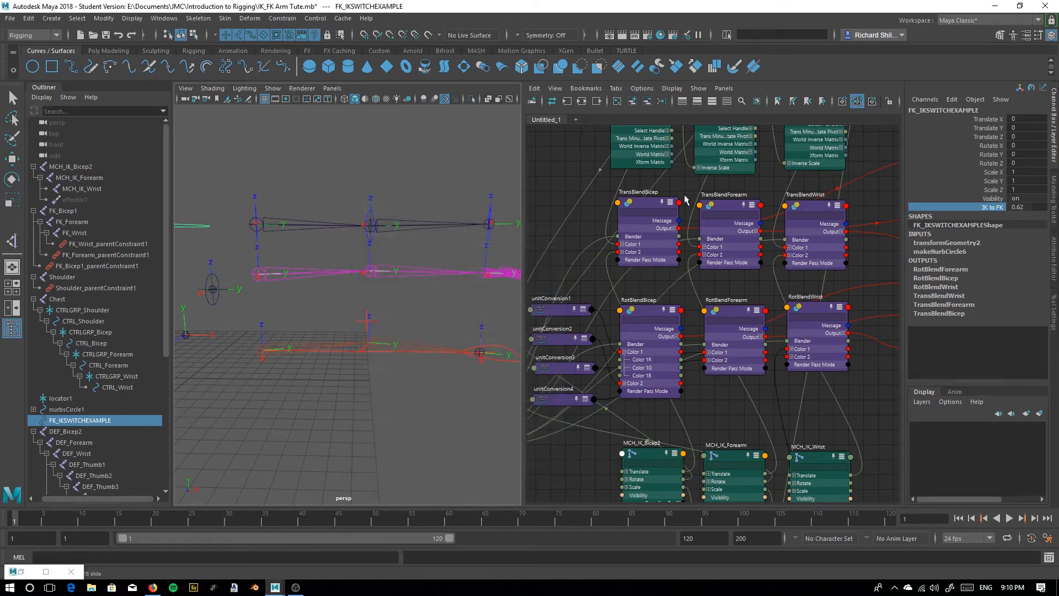
# Test the renamed switch by setting IK to FK to 0 and to 1
pyautogui.click(1013, 208)
pyautogui.write('0')
pyautogui.press('Return')
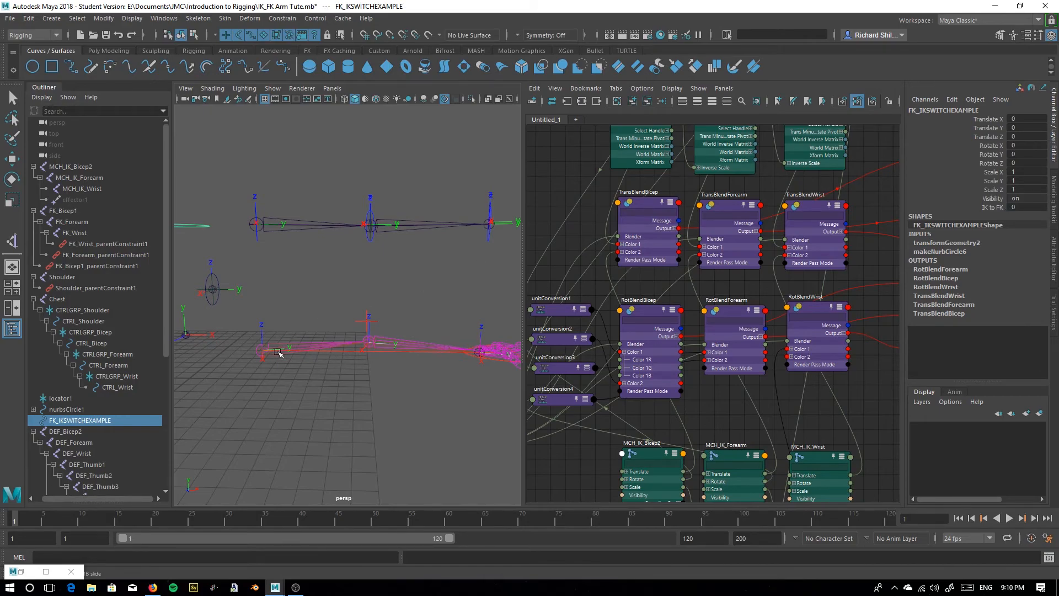
pyautogui.click(1013, 208)
pyautogui.write('1')
pyautogui.press('Return')
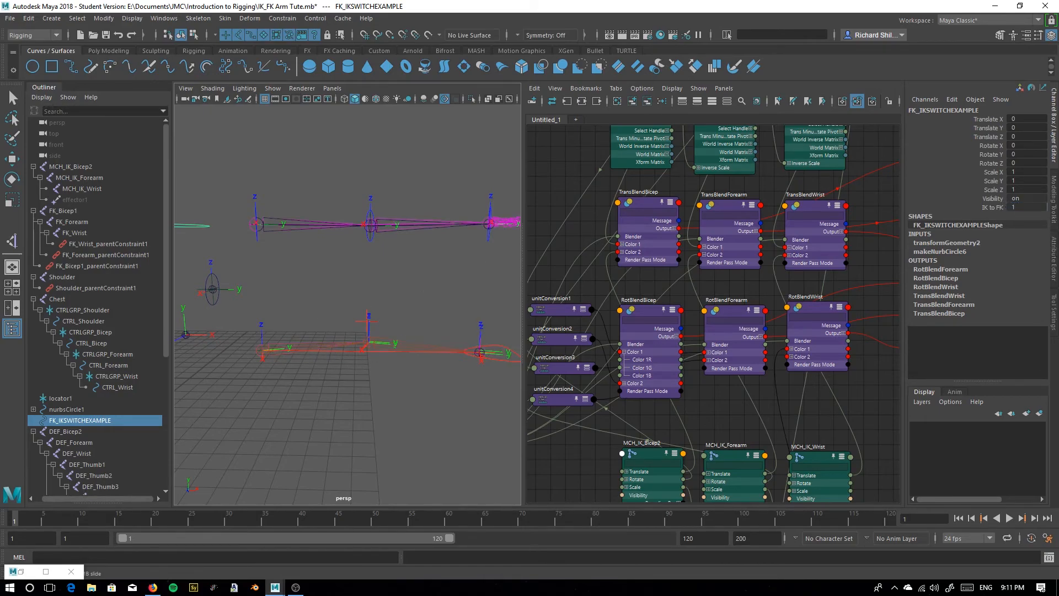
# Slide the curve's IK to FK value between its limits, stopping at 0.51
pyautogui.click(981, 208)
pyautogui.moveTo(334, 264); pyautogui.dragTo(386, 282, button='middle')
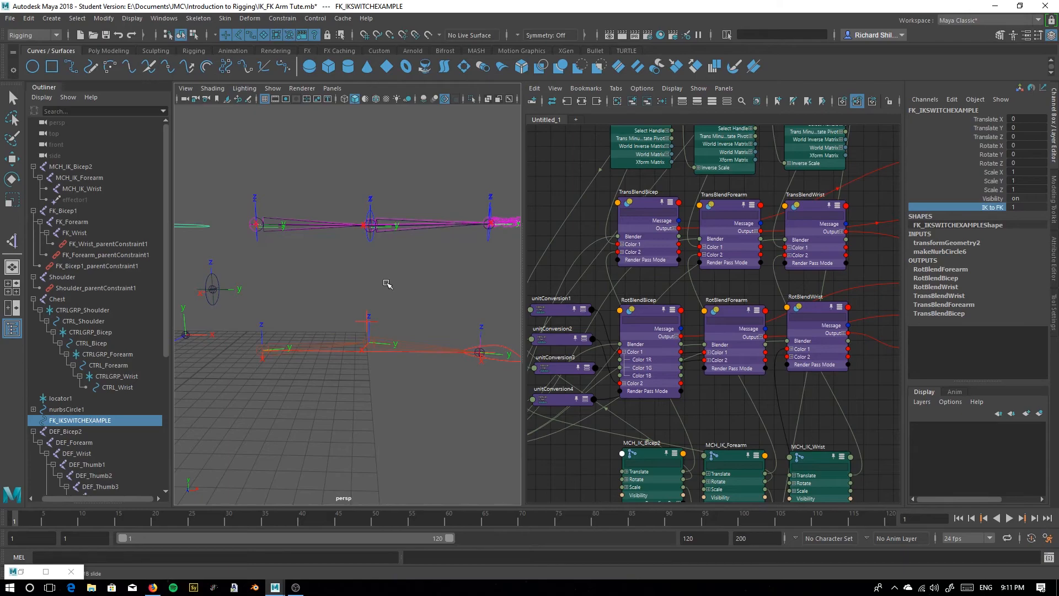
pyautogui.moveTo(365, 271); pyautogui.dragTo(402, 269, button='middle')
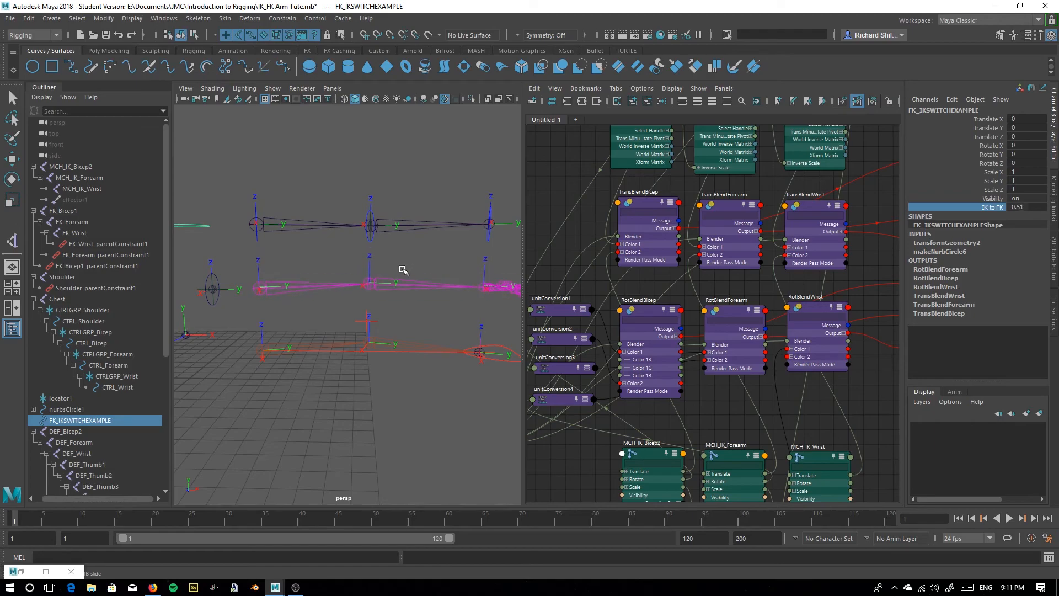
# Select the CTRL_Bicep control with the Move tool and examine the three arm chains from several angles
pyautogui.keyDown('alt'); pyautogui.moveTo(351, 396); pyautogui.dragTo(362, 371); pyautogui.keyUp('alt')
pyautogui.click(263, 236)
pyautogui.press('w')
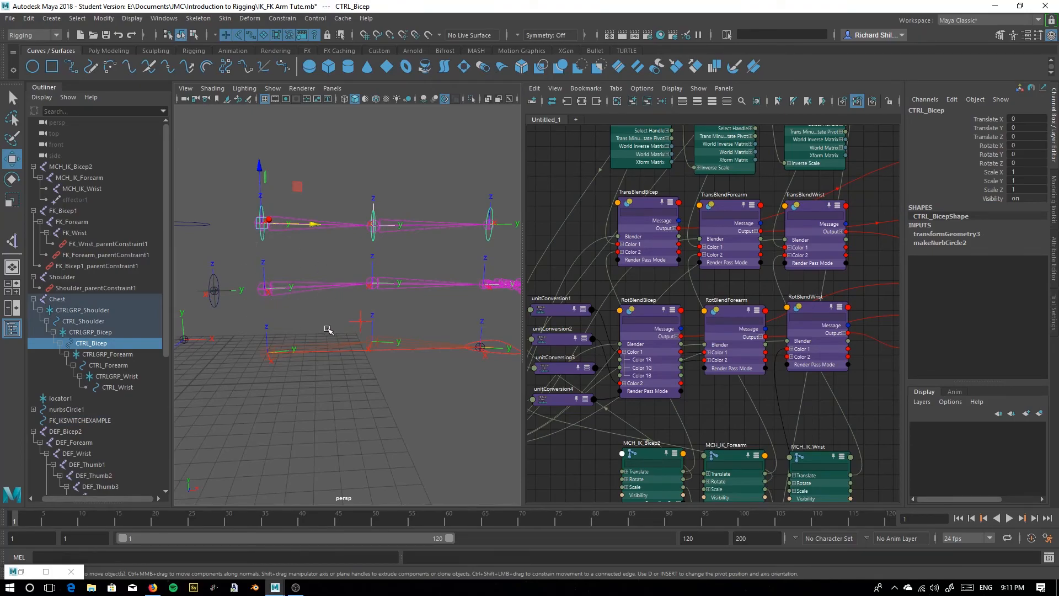
pyautogui.keyDown('alt'); pyautogui.moveTo(272, 386); pyautogui.dragTo(298, 359); pyautogui.keyUp('alt')
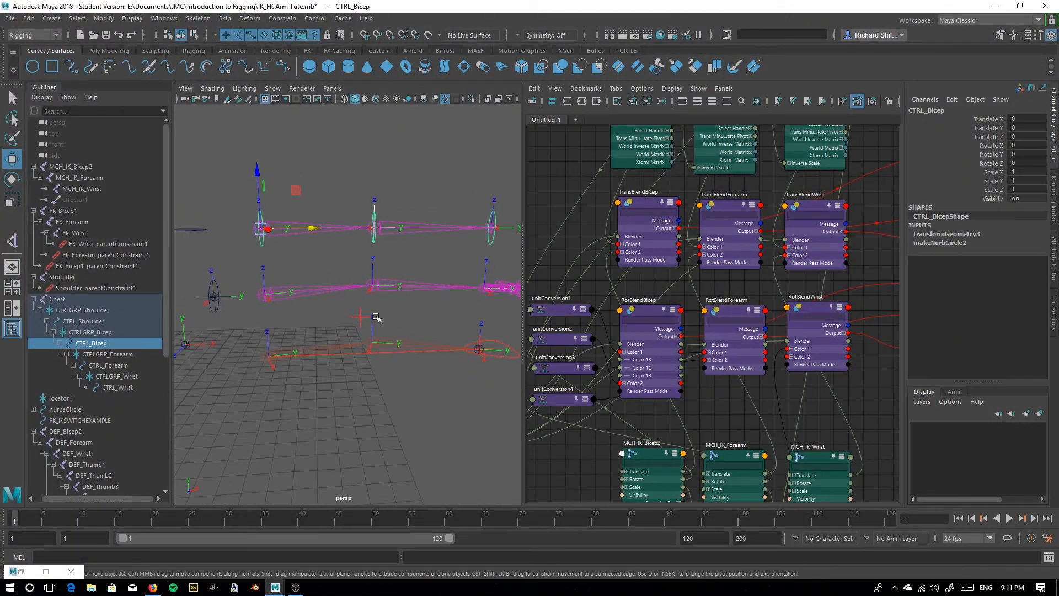
pyautogui.keyDown('alt'); pyautogui.moveTo(321, 289); pyautogui.dragTo(299, 327); pyautogui.keyUp('alt')
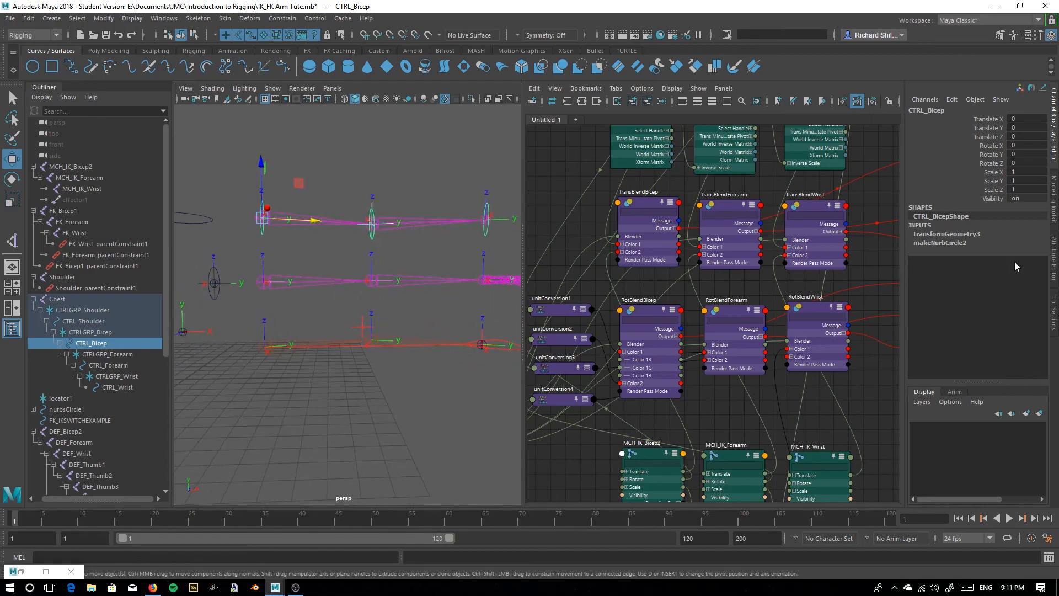
# Reselect the FK_IKSWITCHEXAMPLE curve, try IK to FK at 0 and 1, and undo the last changes
pyautogui.click(210, 224)
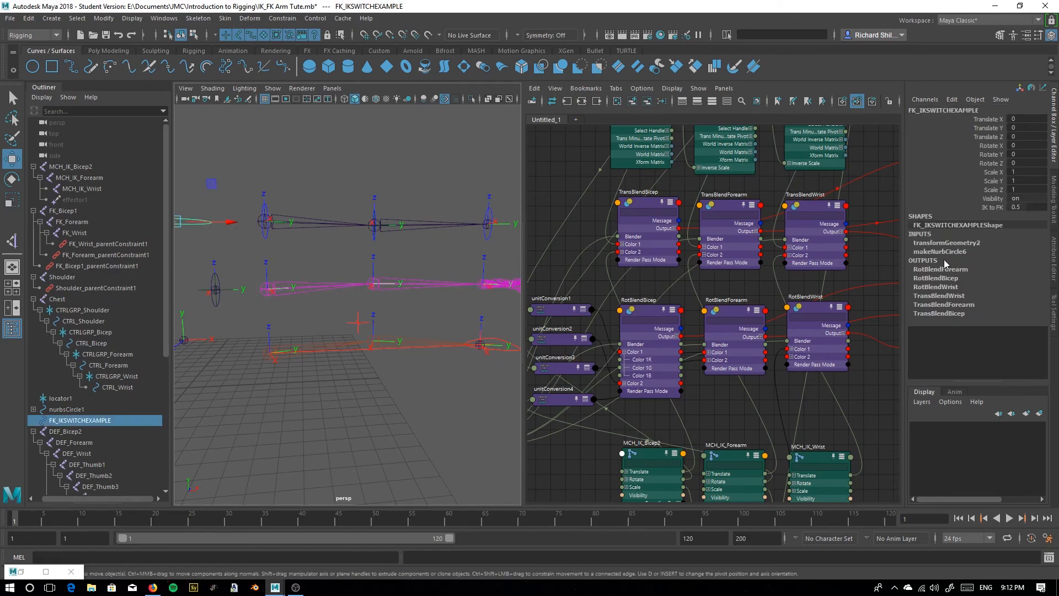
pyautogui.doubleClick(1019, 206)
pyautogui.write('0')
pyautogui.press('Return')
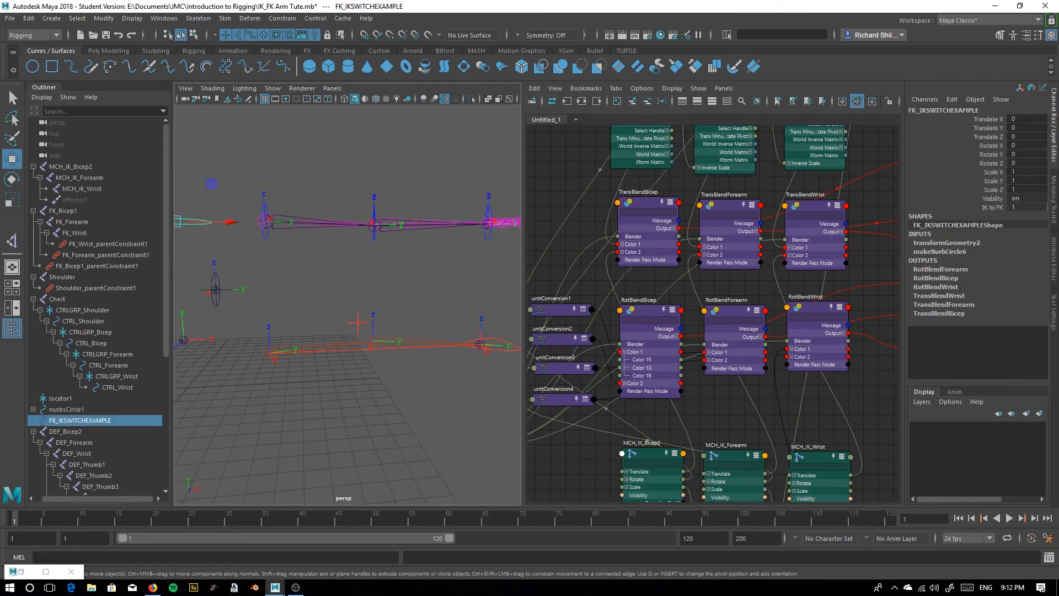
pyautogui.hotkey('ctrl', 'z')
pyautogui.hotkey('ctrl', 'z')
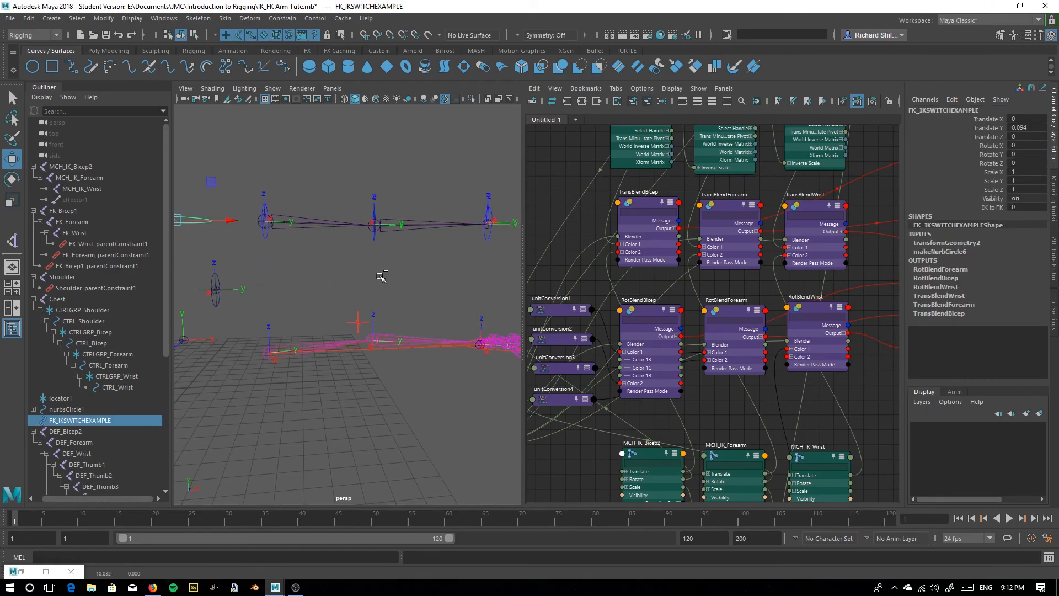
# Slide FK_IKSWITCHEXAMPLE's IK to FK value to blend the DEF arm between both chains, stopping at 0.54
pyautogui.click(991, 207)
pyautogui.moveTo(407, 277); pyautogui.dragTo(382, 275, button='middle')
pyautogui.keyDown('alt'); pyautogui.moveTo(378, 304); pyautogui.dragTo(338, 313); pyautogui.keyUp('alt')
pyautogui.moveTo(391, 307)
pyautogui.mouseDown(button='middle')
pyautogui.moveTo(384, 298)
pyautogui.moveTo(435, 293)
pyautogui.moveTo(389, 297)
pyautogui.mouseUp(button='middle')
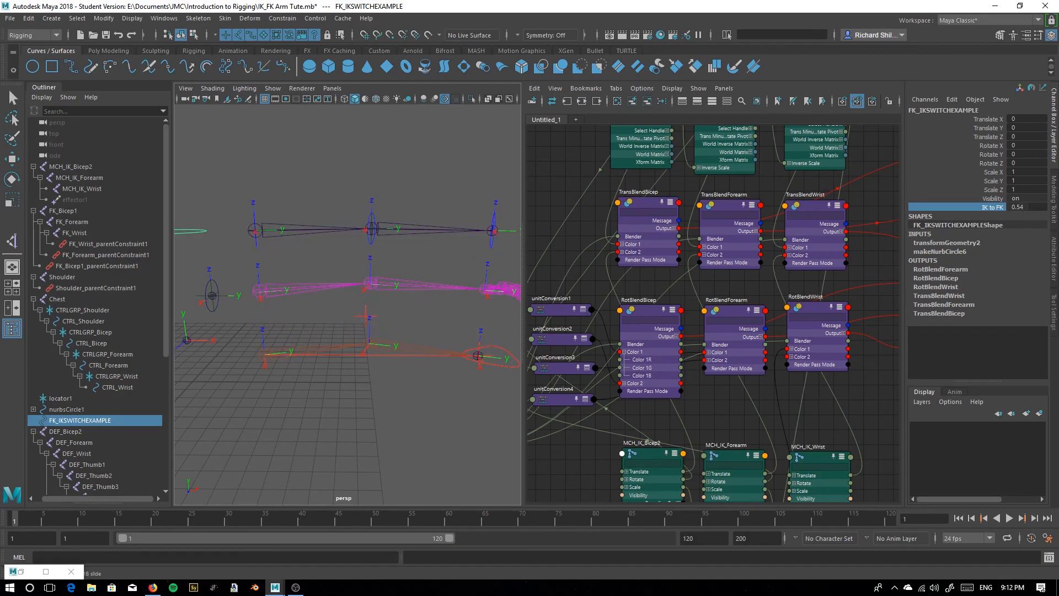